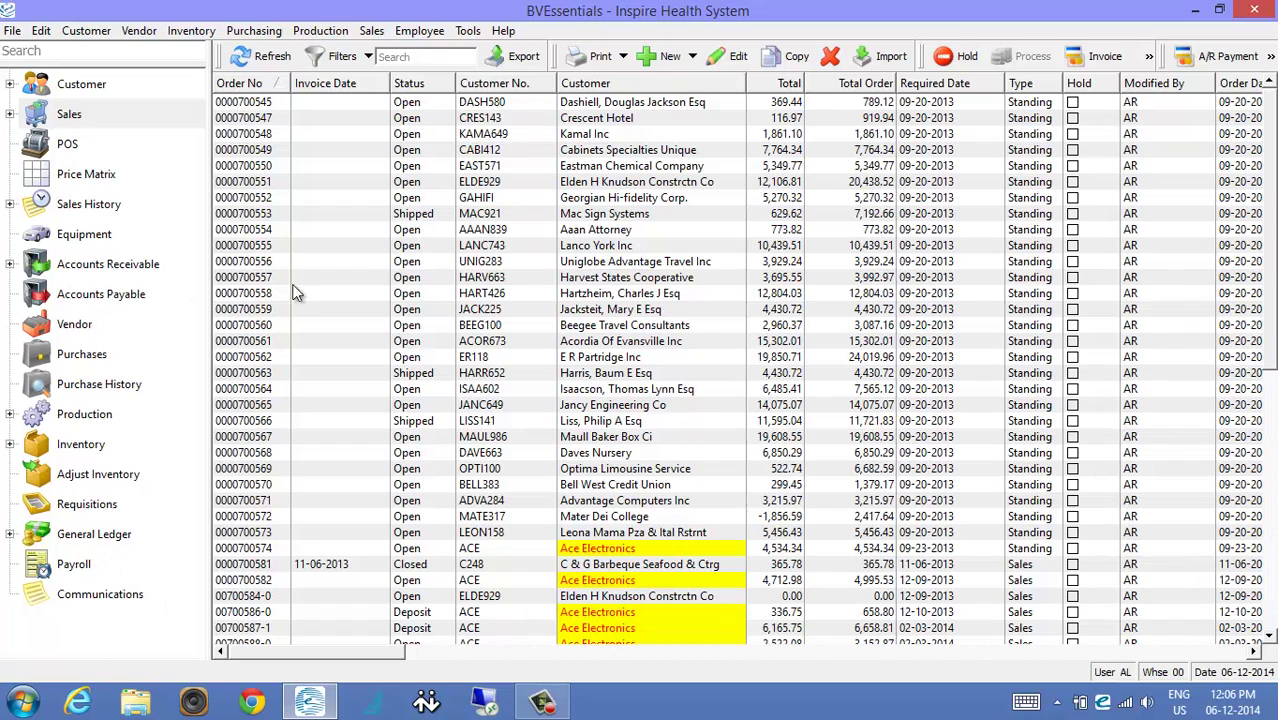
Start a new recurring entry in the General Ledger
left_click(111, 530)
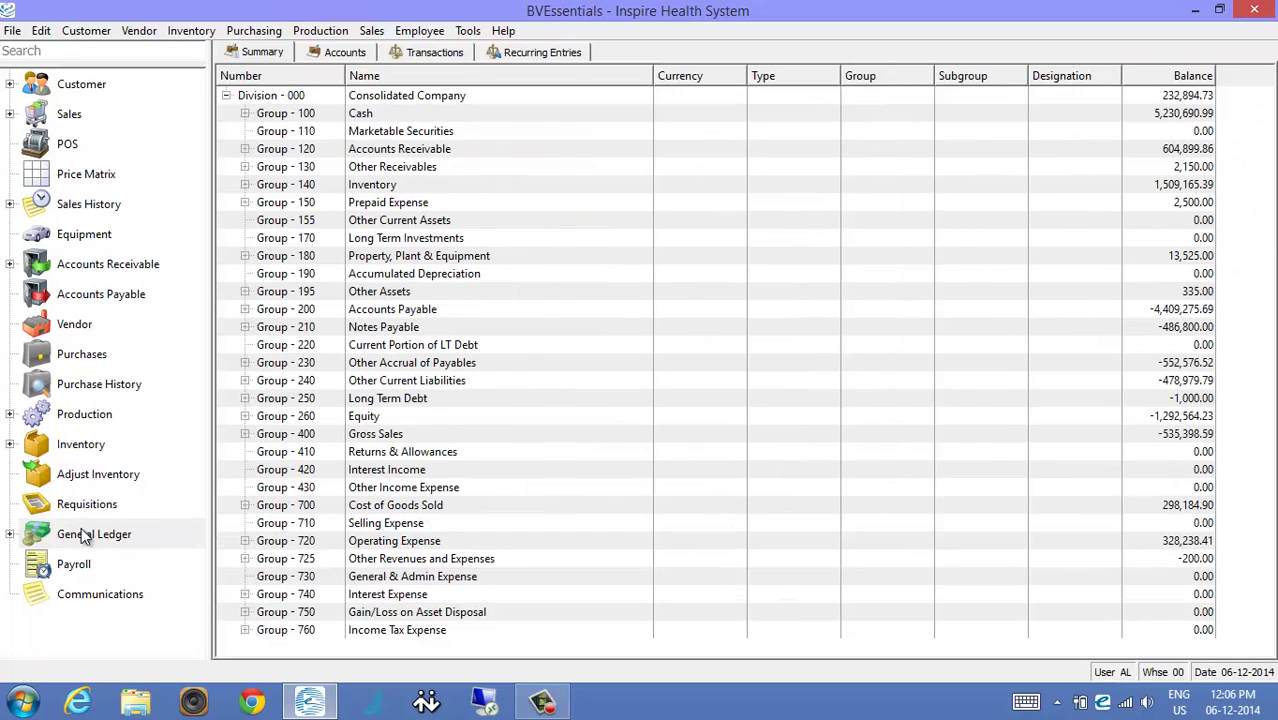
left_click(548, 56)
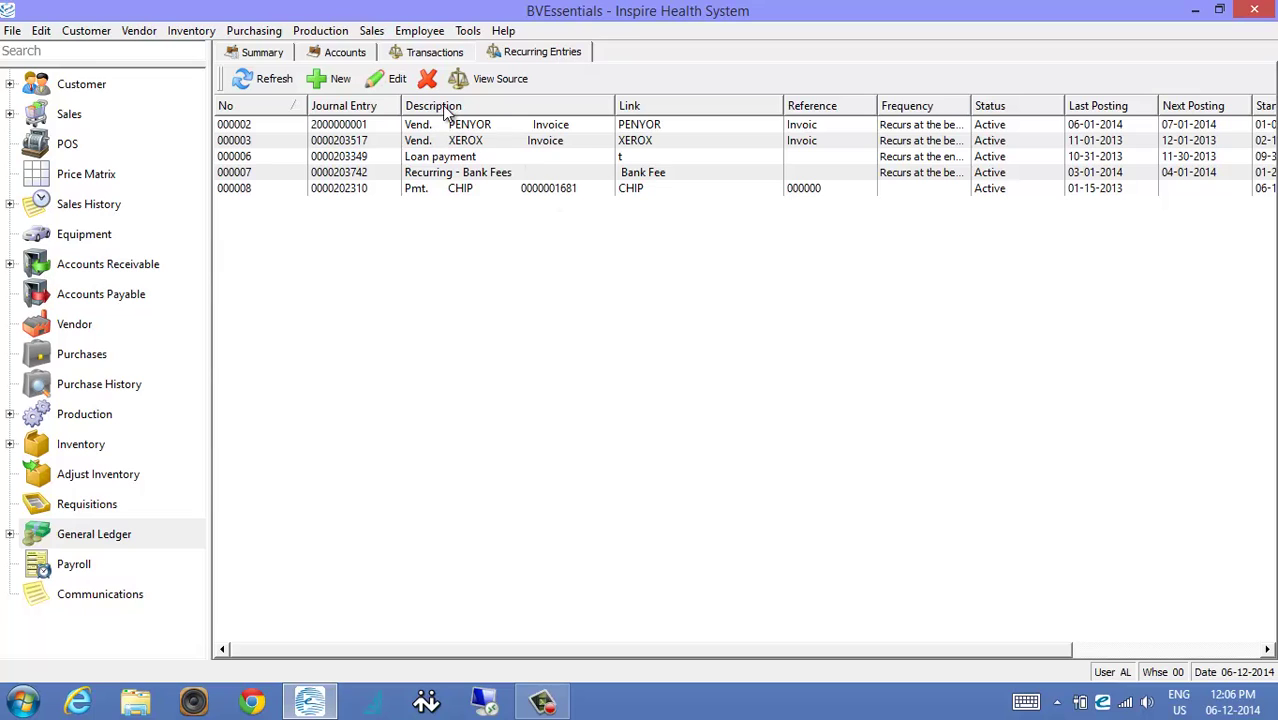
left_click(331, 80)
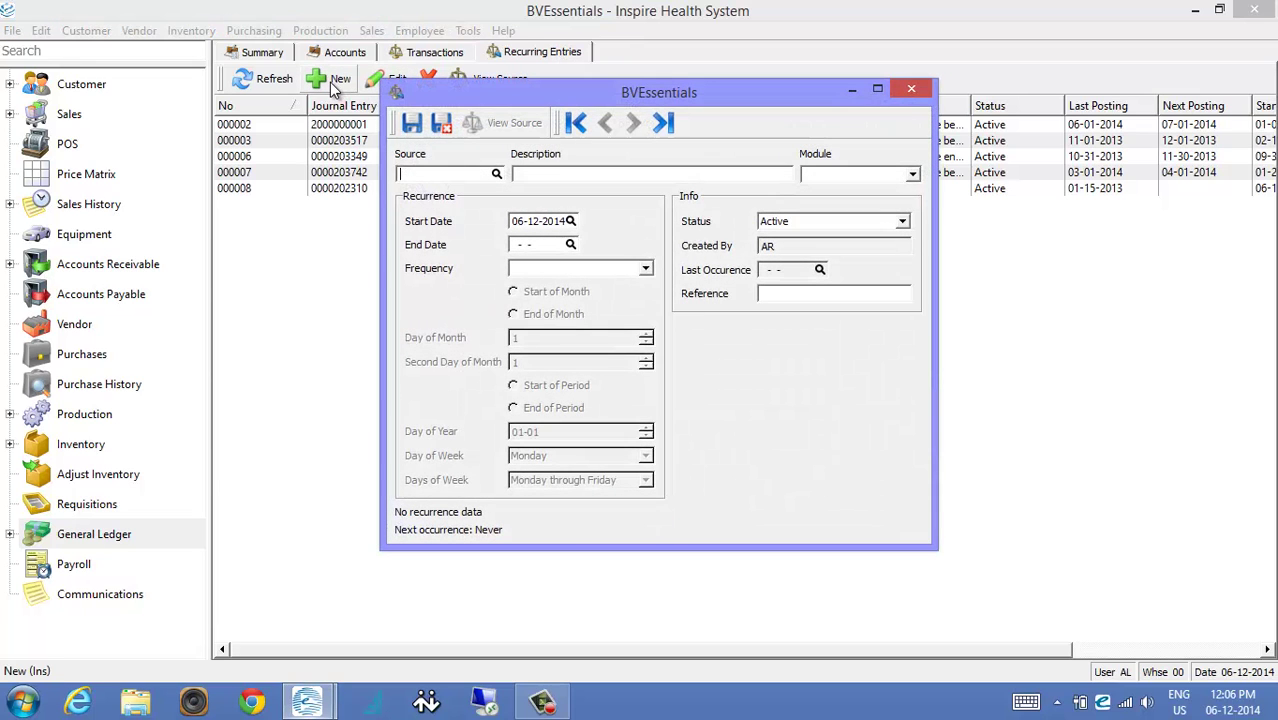
left_click(496, 174)
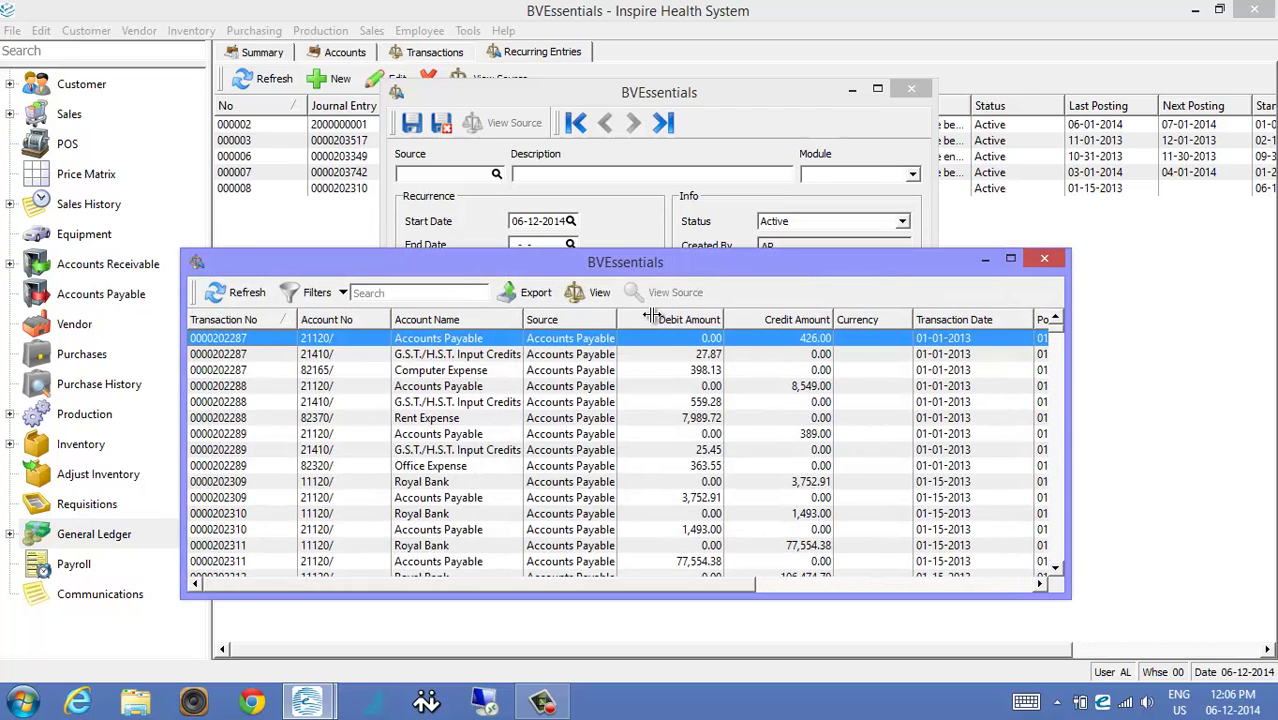
double_click(618, 316)
scroll(636, 462, "down", 3)
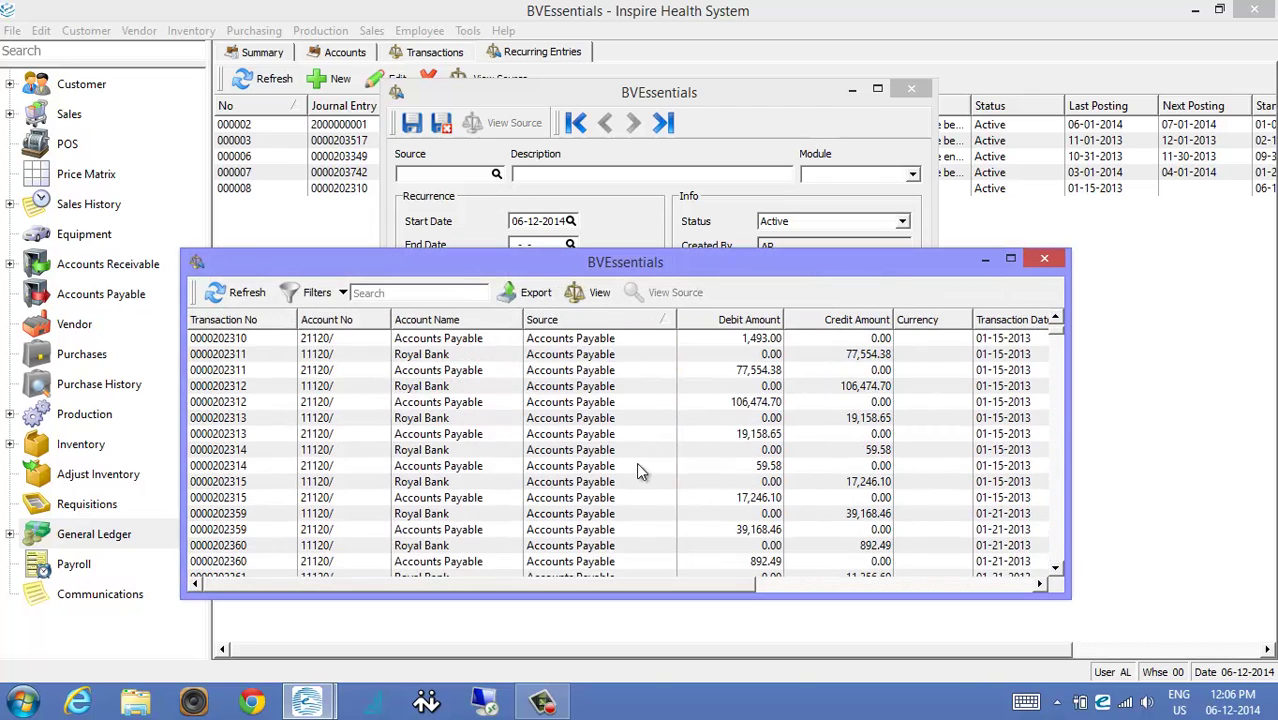
scroll(600, 456, "up", 3)
left_click(405, 293)
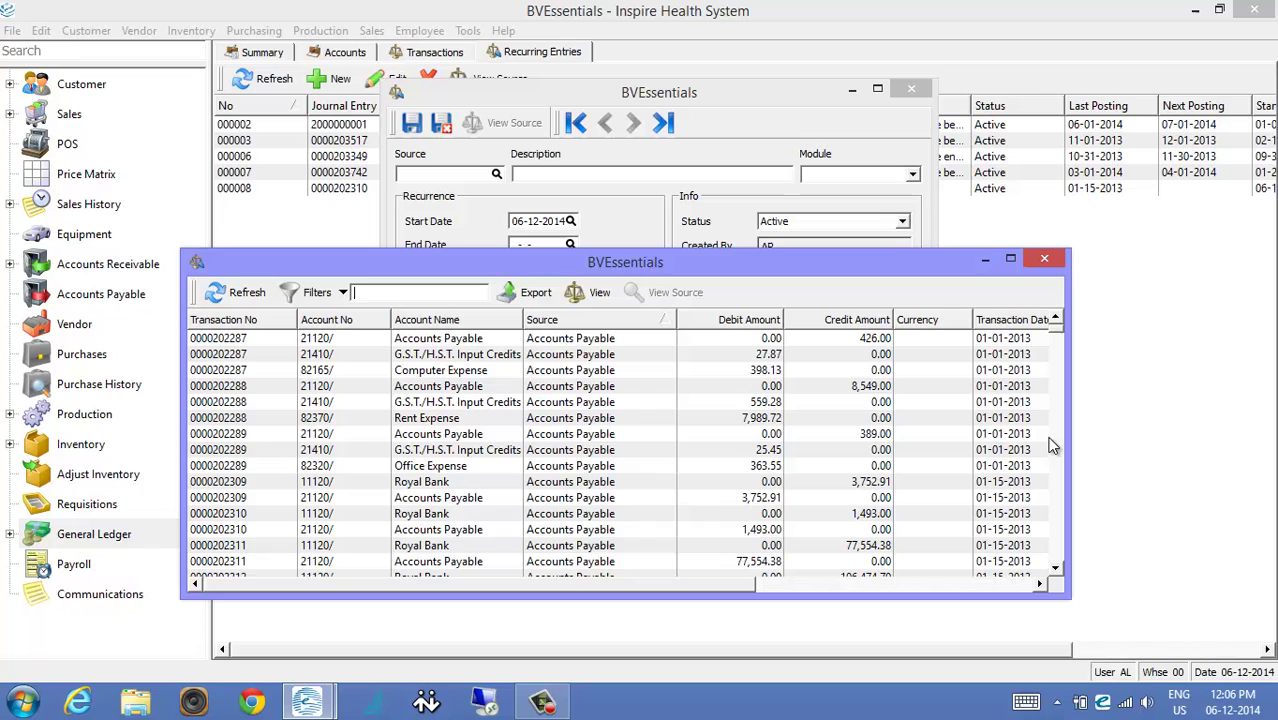
left_click(577, 360)
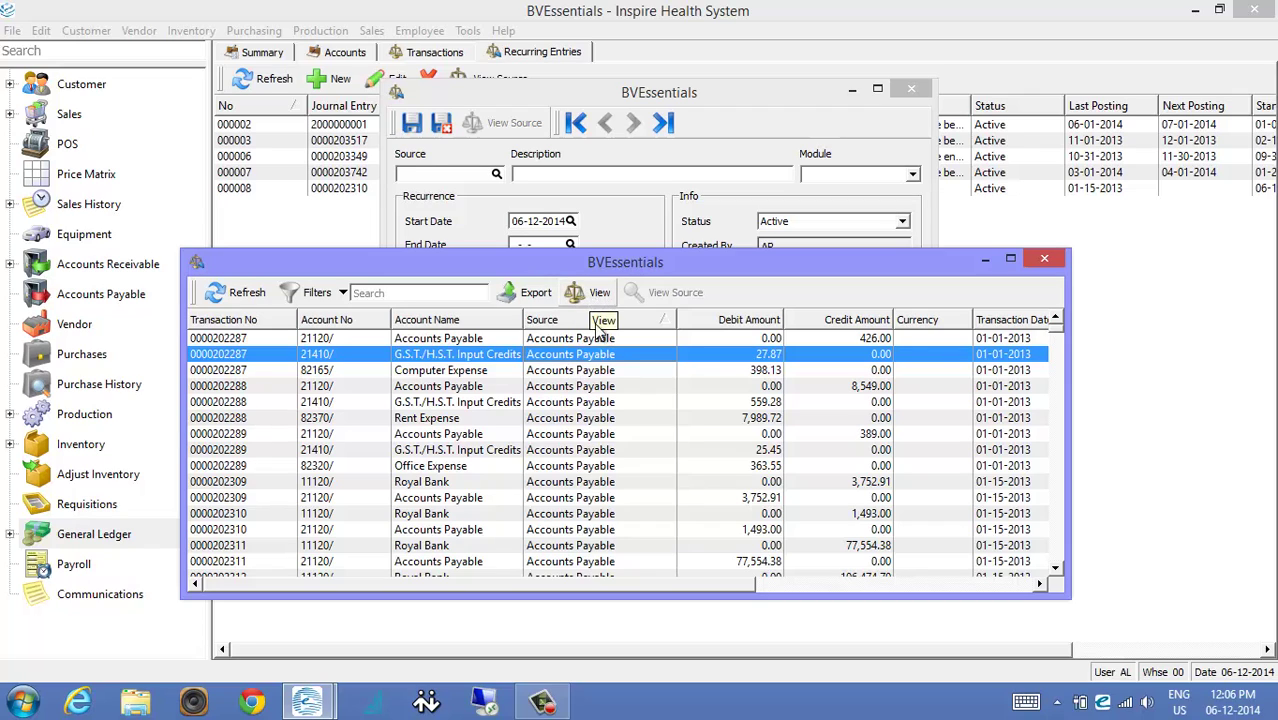
double_click(585, 358)
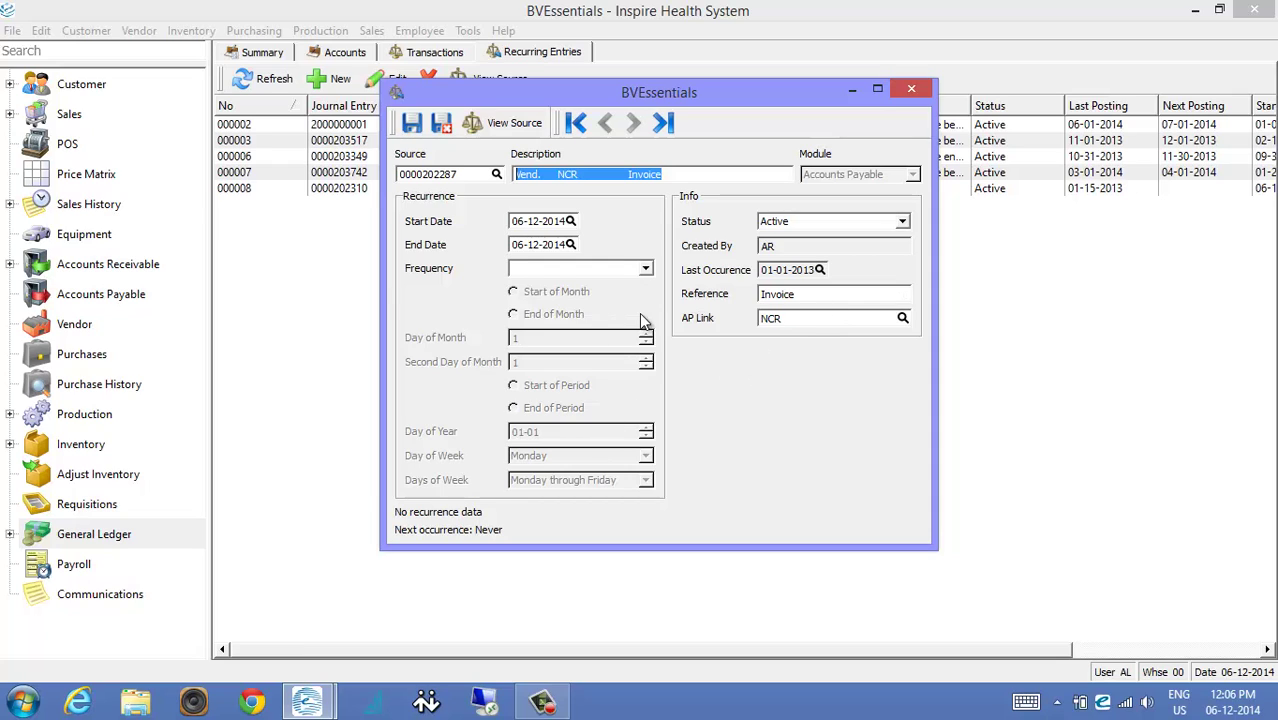
Save and close the NCR recurring entry, reopen it to check its details, and save and close it again
left_click(443, 121)
left_click(473, 208)
double_click(473, 206)
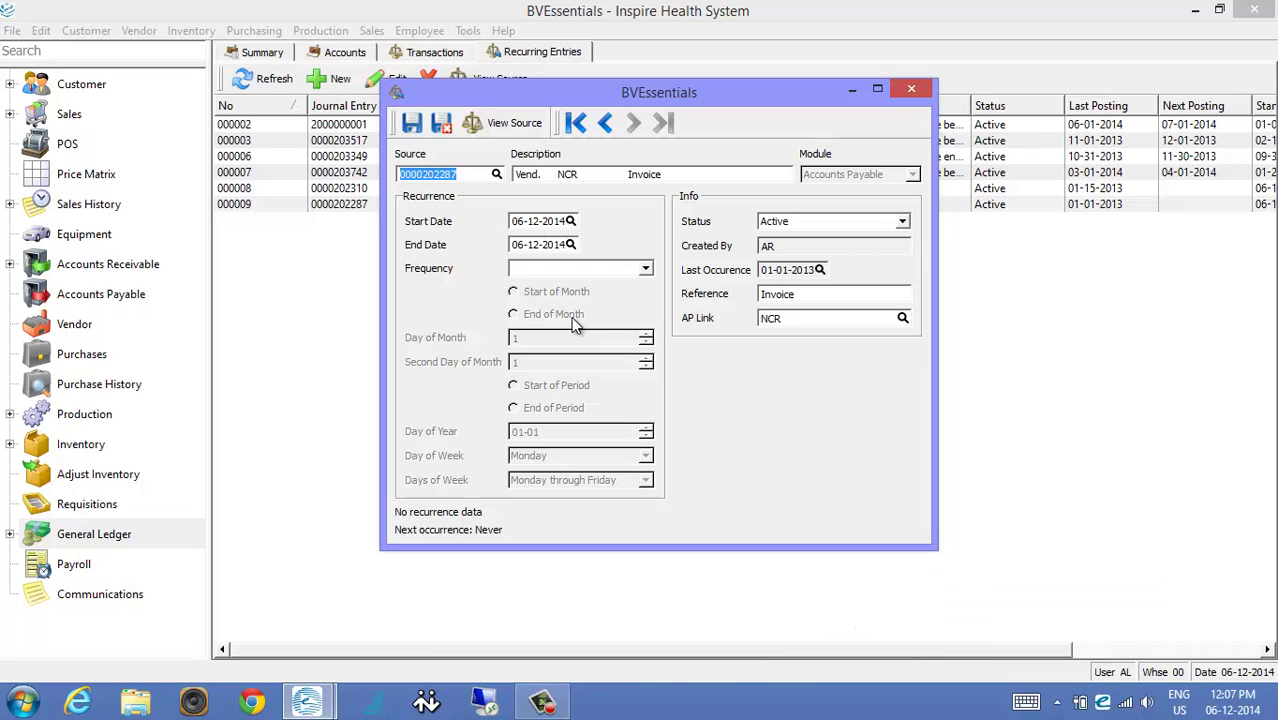
left_click(440, 122)
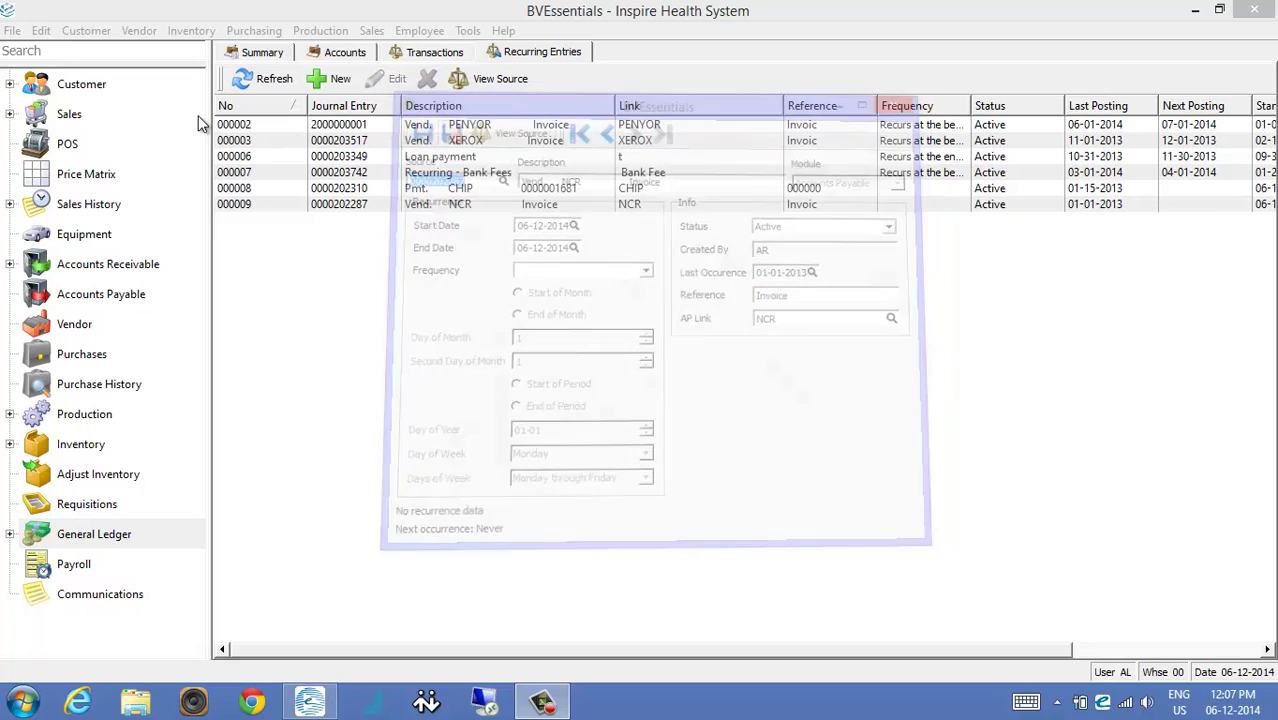
Show the inventory list sorted by product code and select the CMP item VAIO-24
left_click(88, 445)
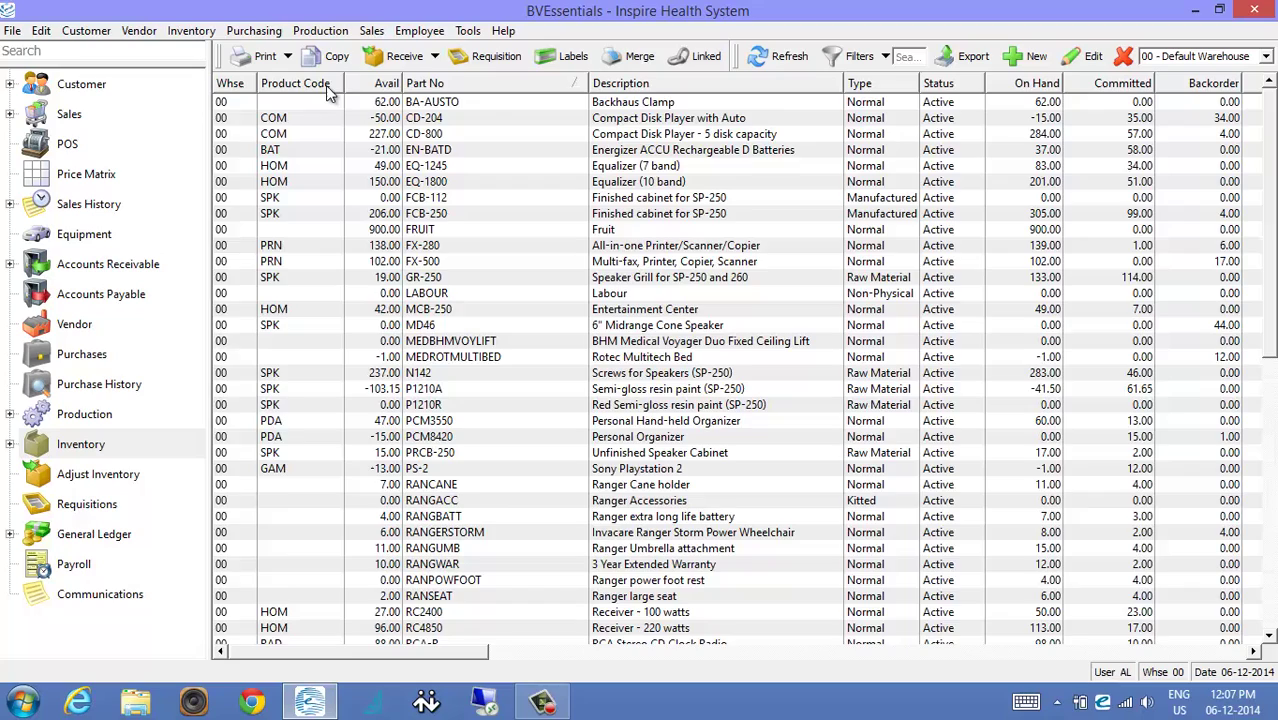
left_click(322, 84)
scroll(363, 168, "down", 5)
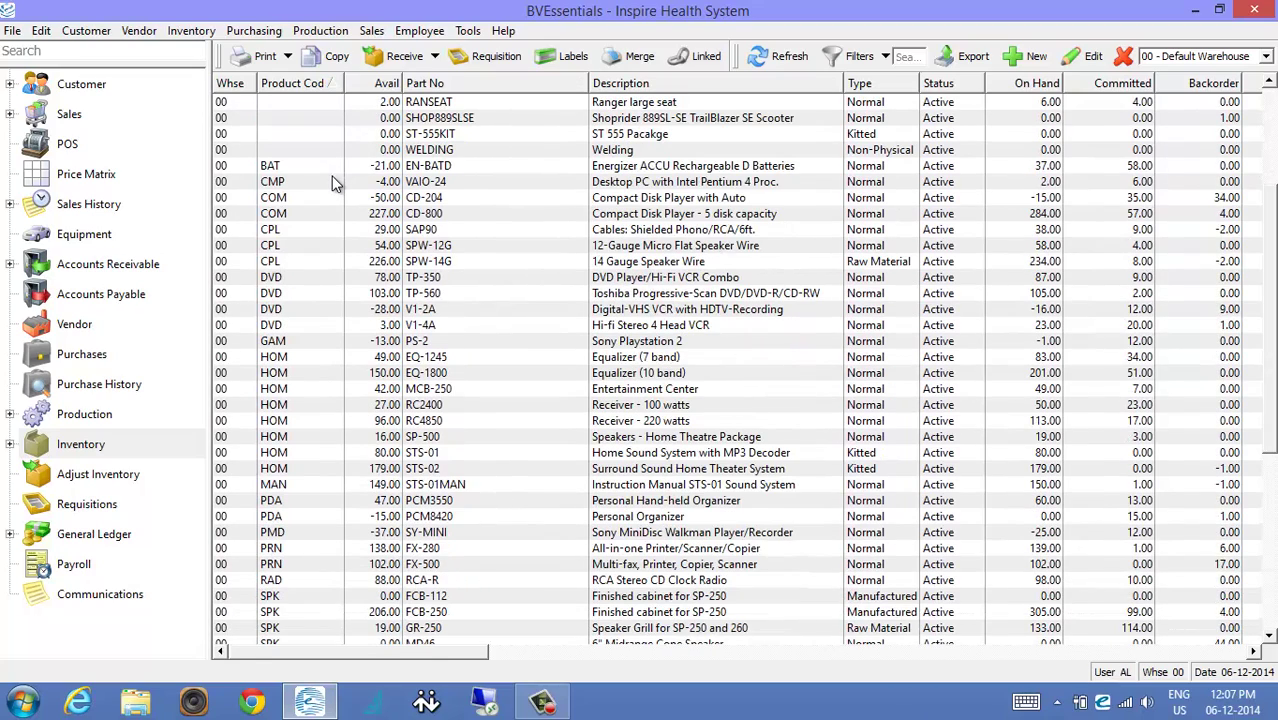
left_click(335, 183)
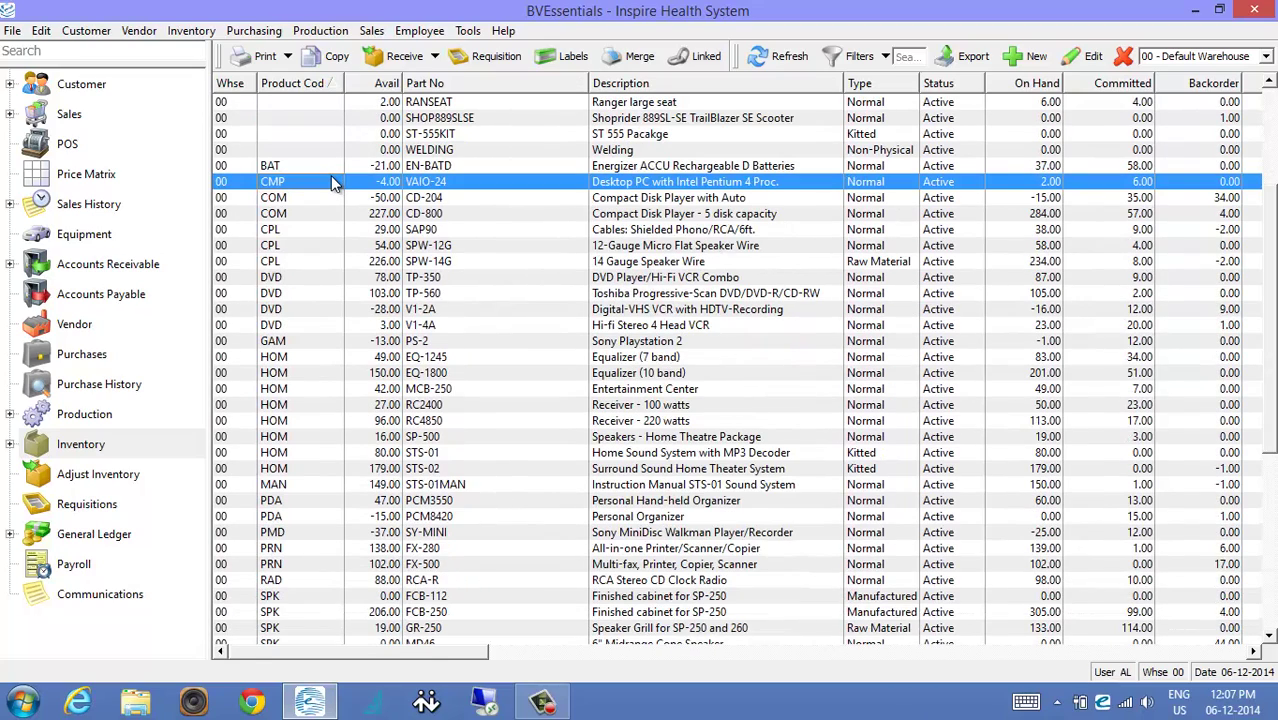
Sort the inventory by part number, find parts starting with "fc" and open the FCB-250 record
left_click(464, 83)
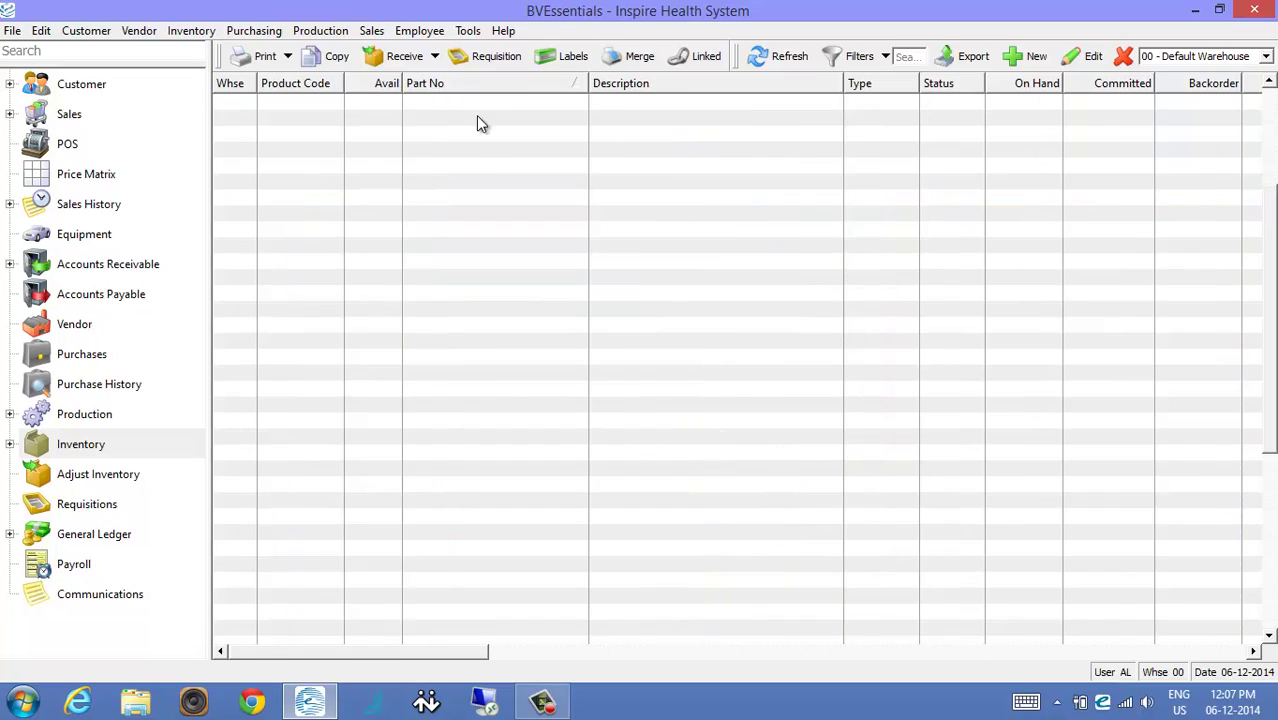
left_click(478, 118)
type("fc")
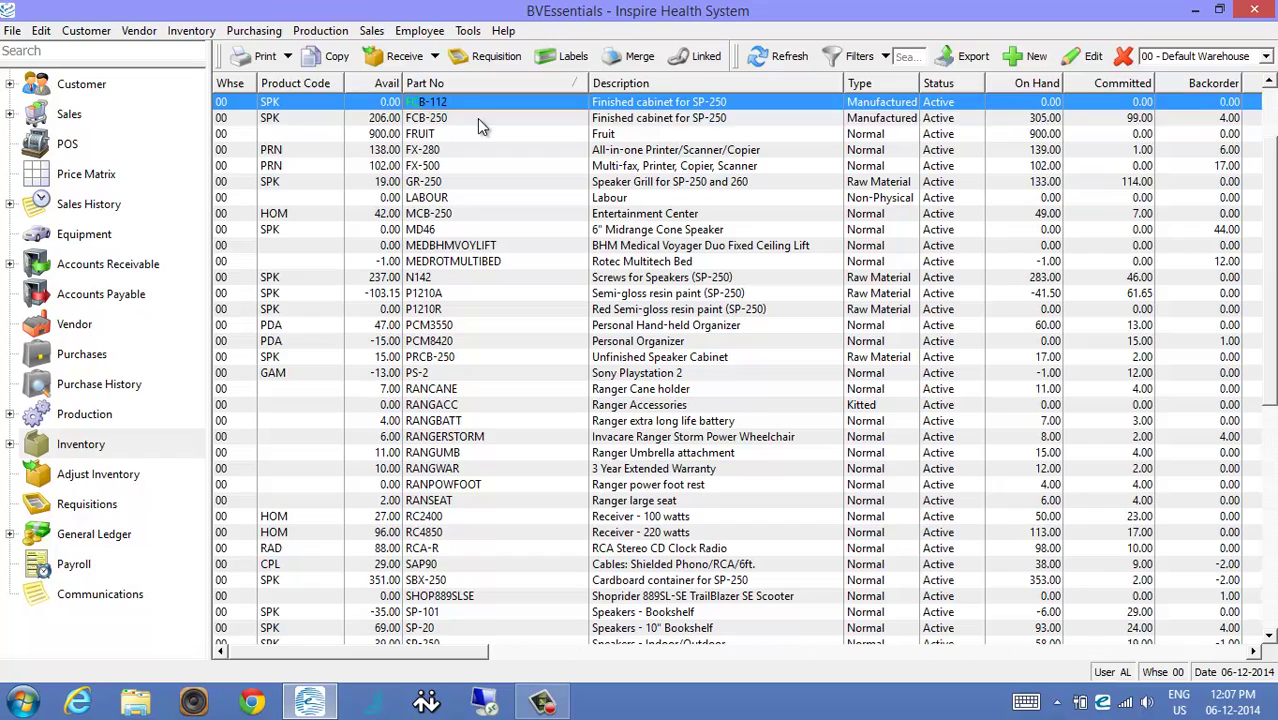
left_click(478, 118)
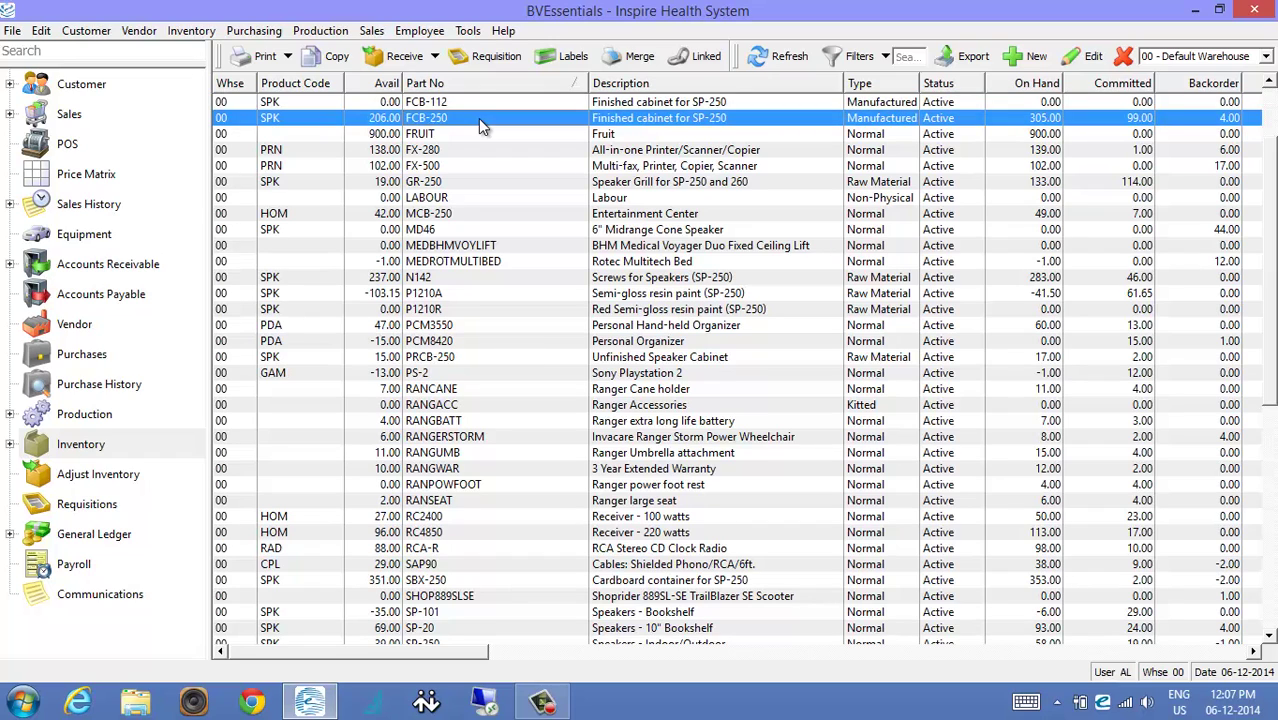
double_click(478, 118)
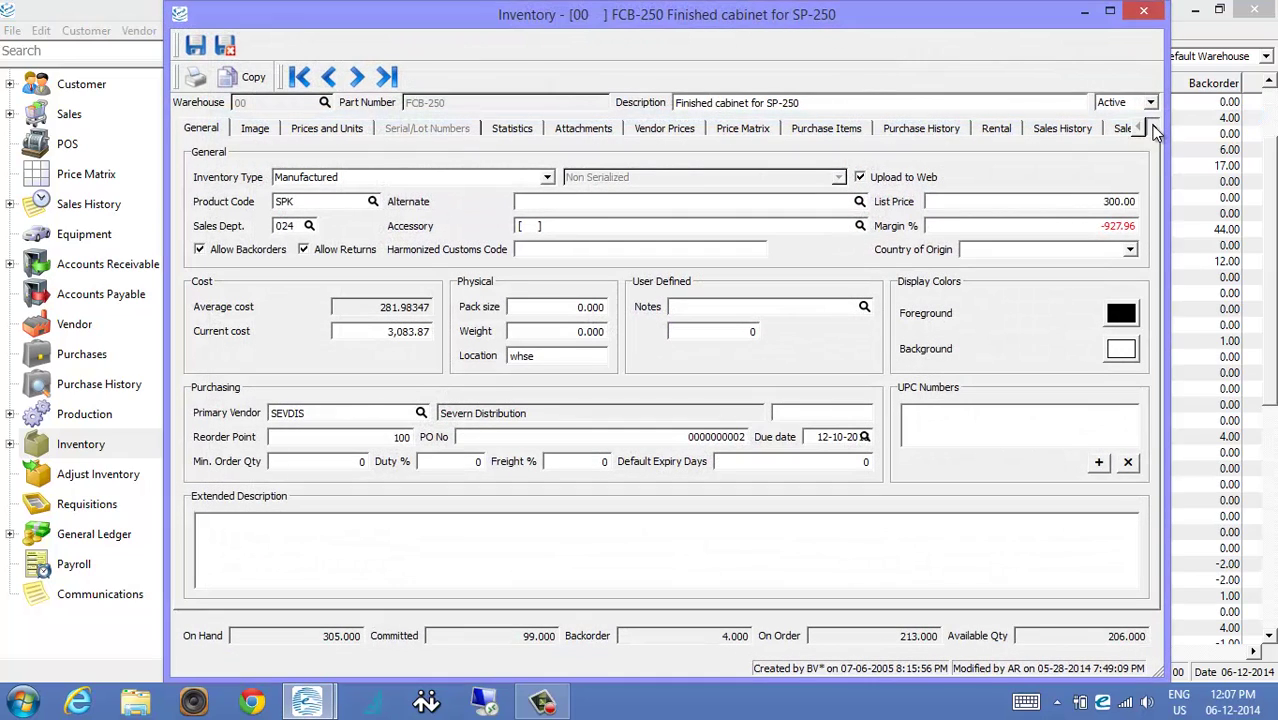
Display the components that make up the FCB-250 finished cabinet
left_click(1152, 128)
left_click(1152, 128)
left_click(1041, 128)
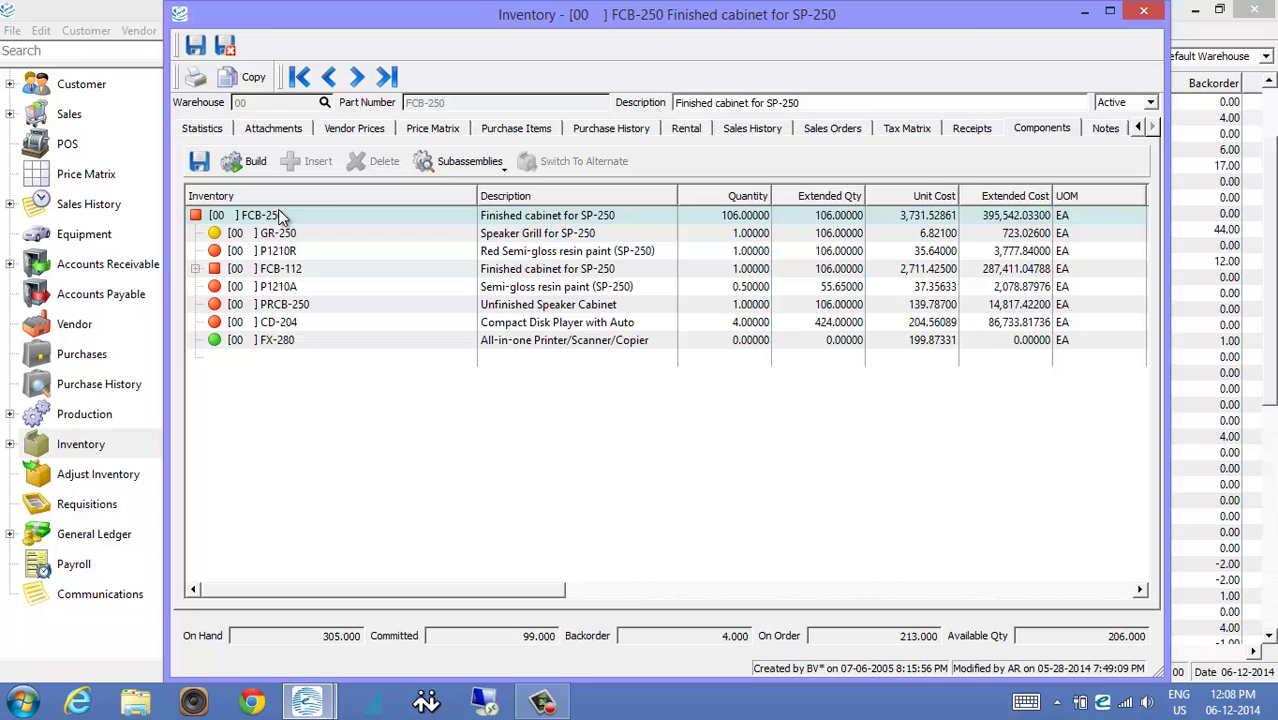
Insert GR-250, Speaker Grill for SP-250 and 260, as the first component of FCB-250 with a quantity of 1
left_click(287, 234)
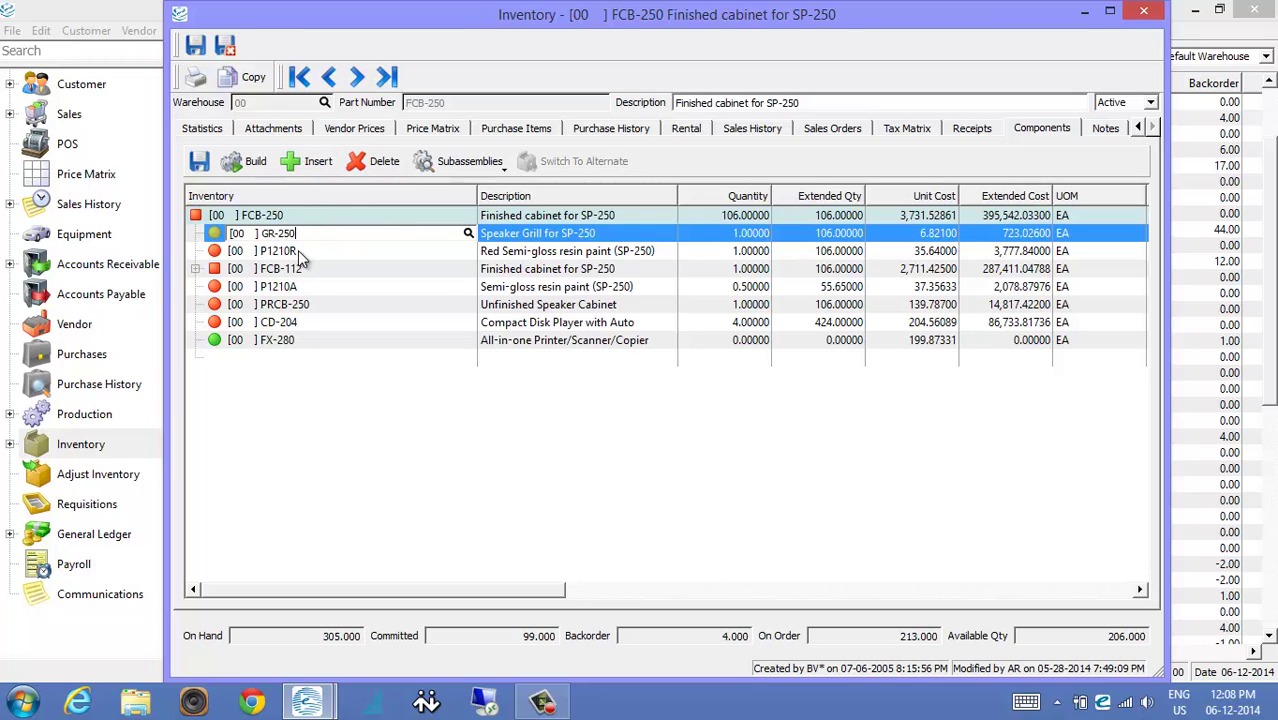
left_click(318, 163)
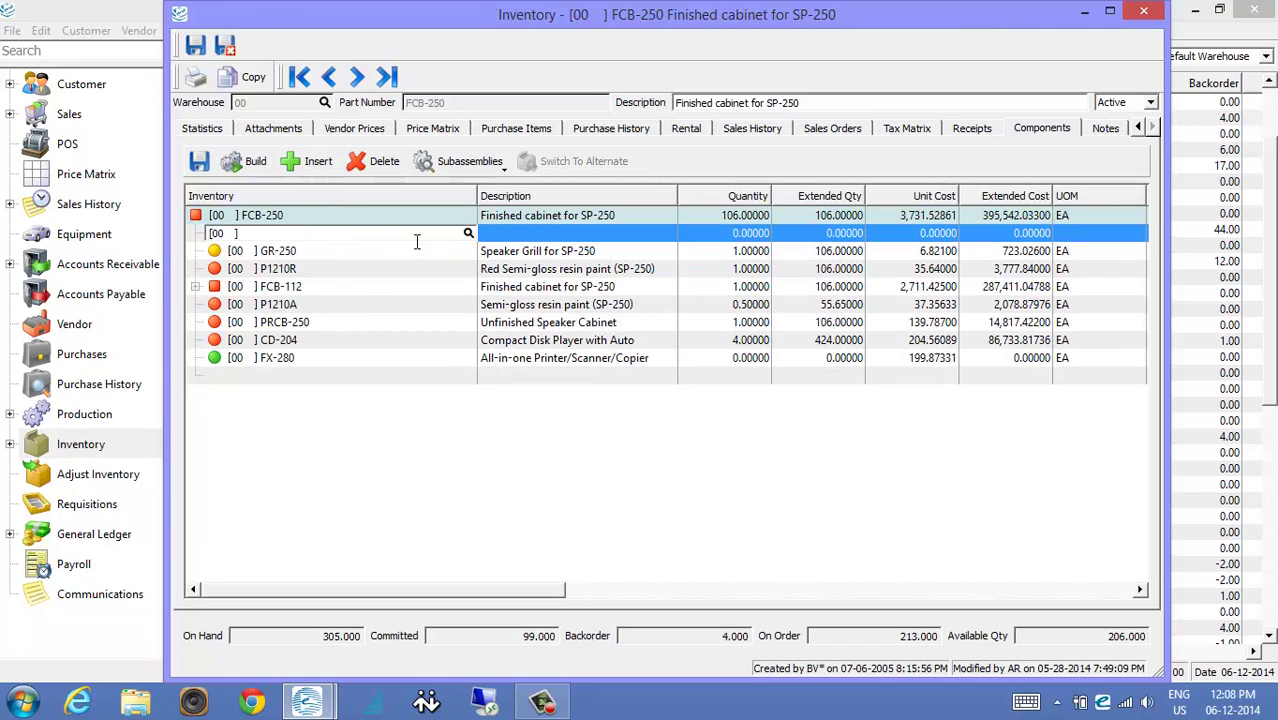
left_click(468, 233)
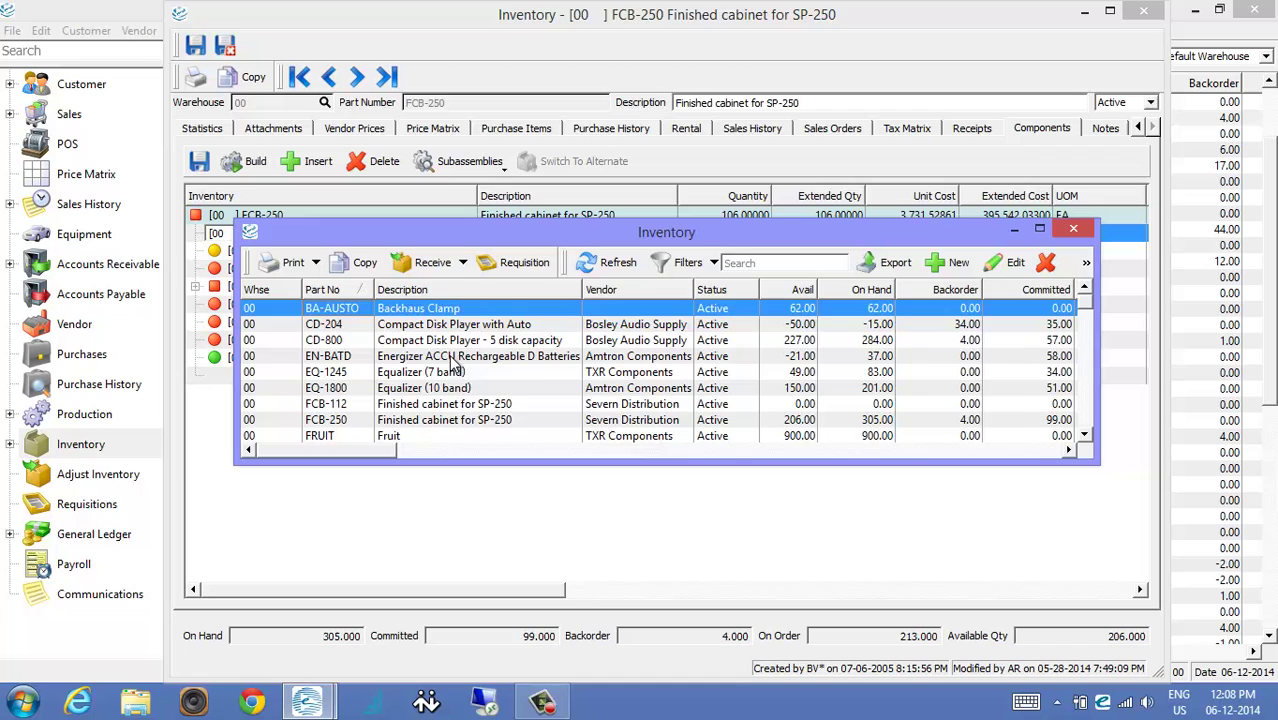
scroll(455, 365, "down", 2)
double_click(430, 390)
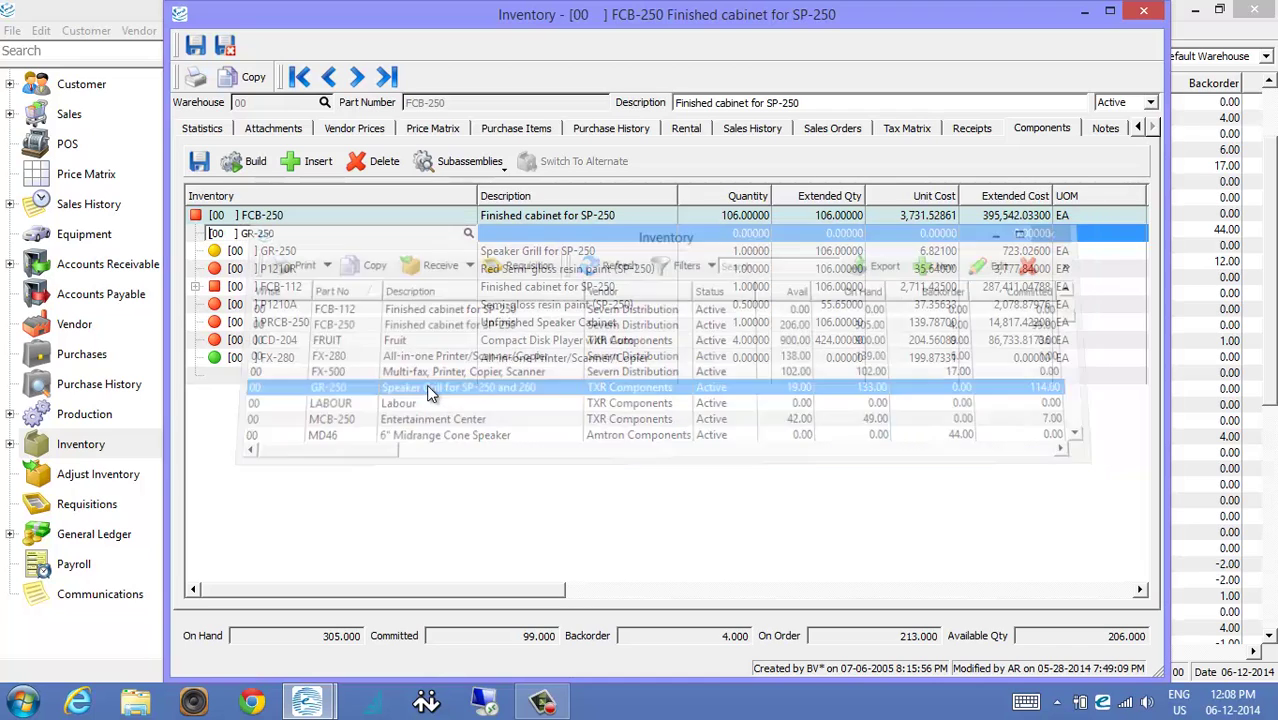
left_click(735, 236)
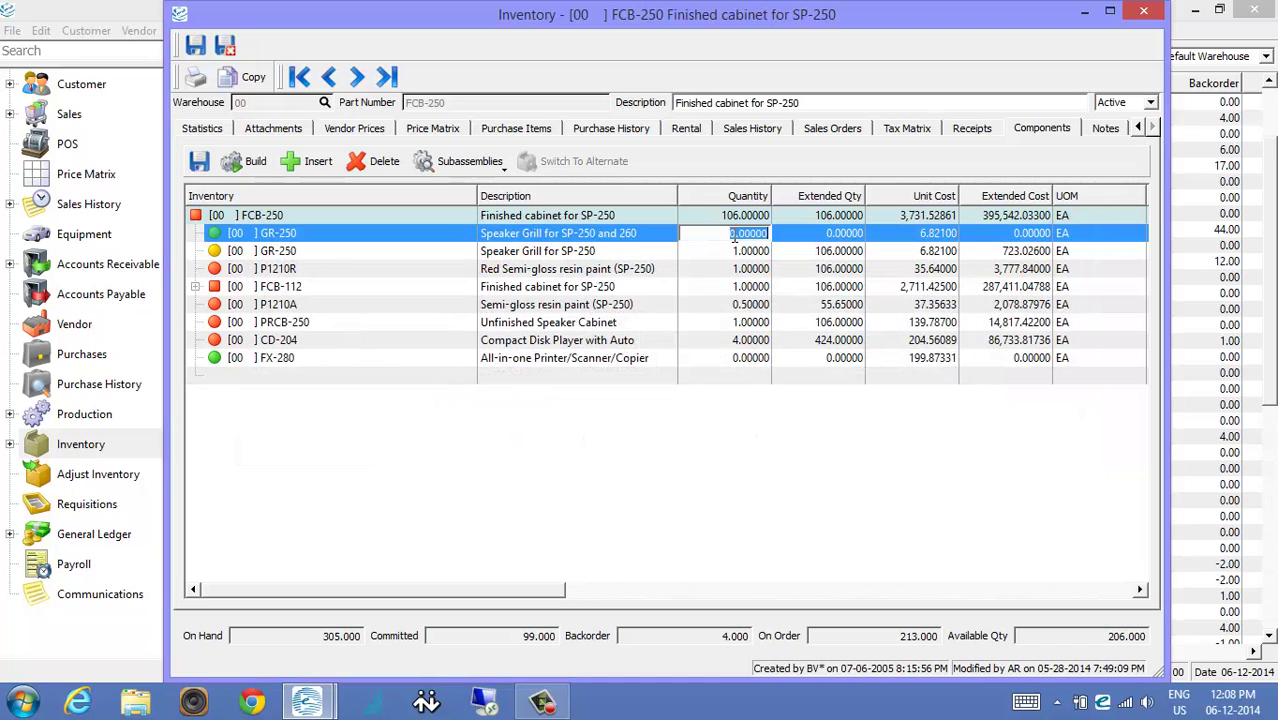
type("1")
key("Tab")
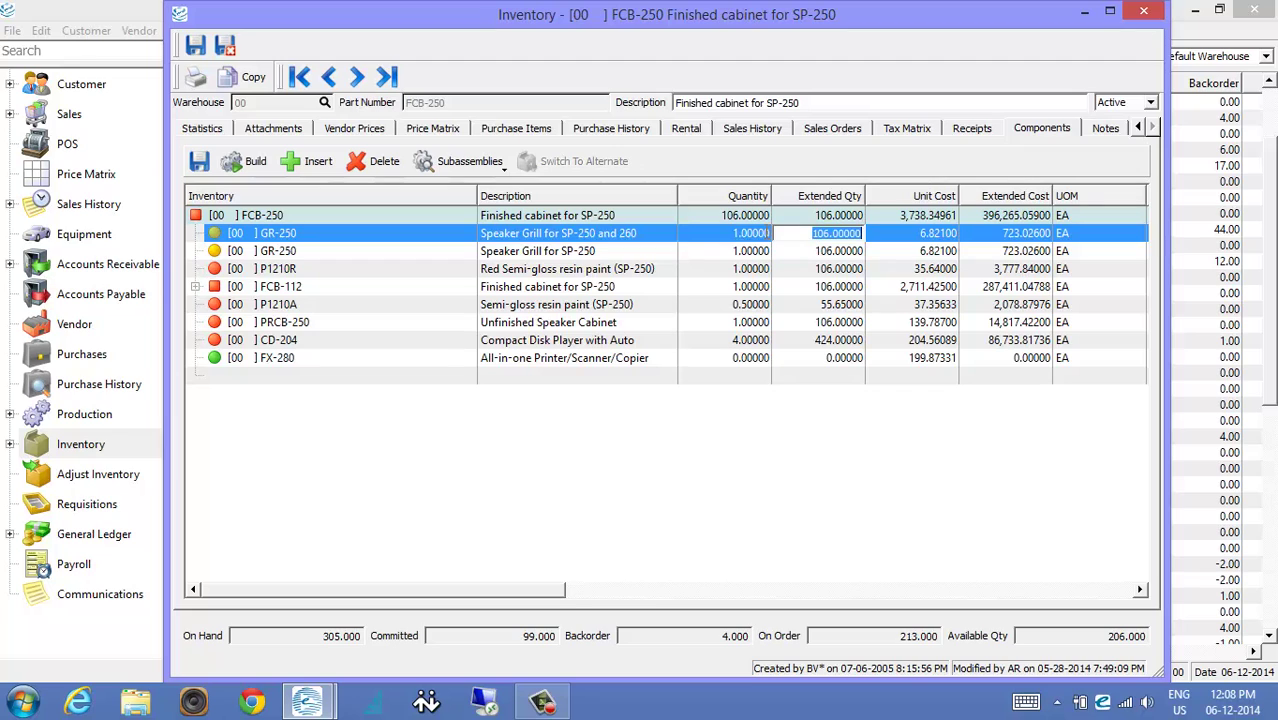
Expand the FCB-112 subassembly and look over its components
left_click(448, 321)
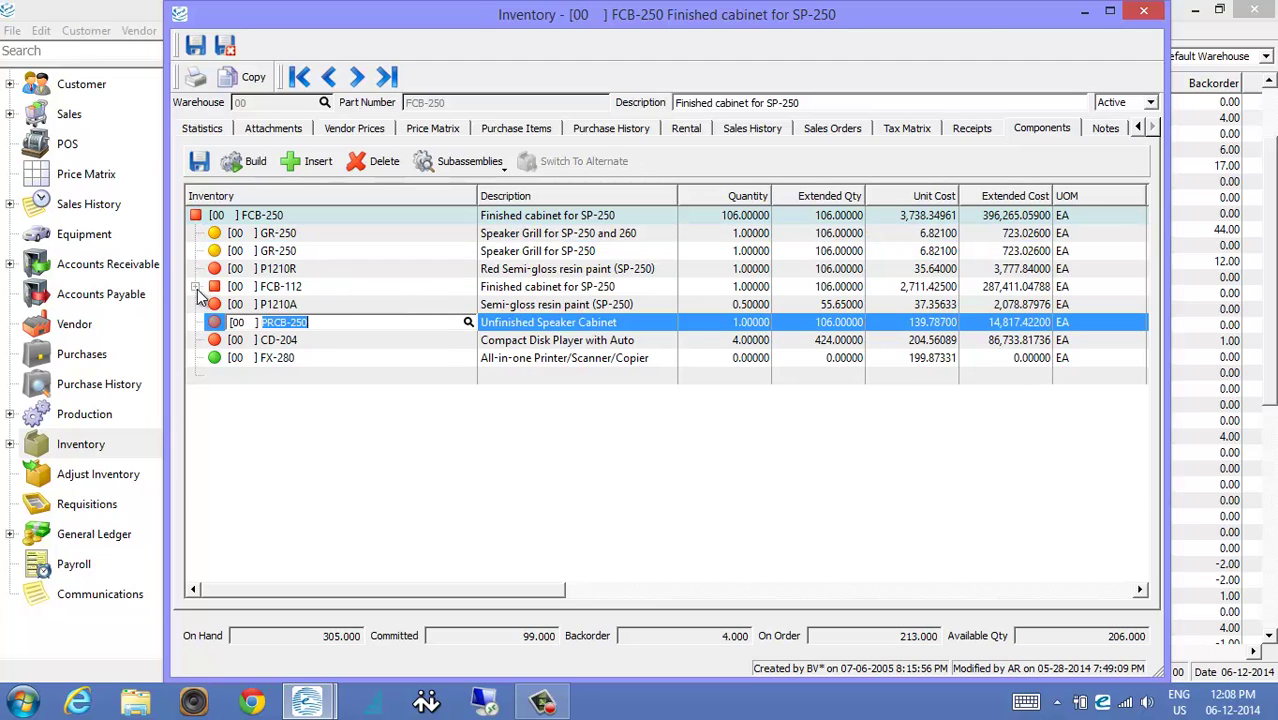
left_click(196, 288)
left_click(328, 324)
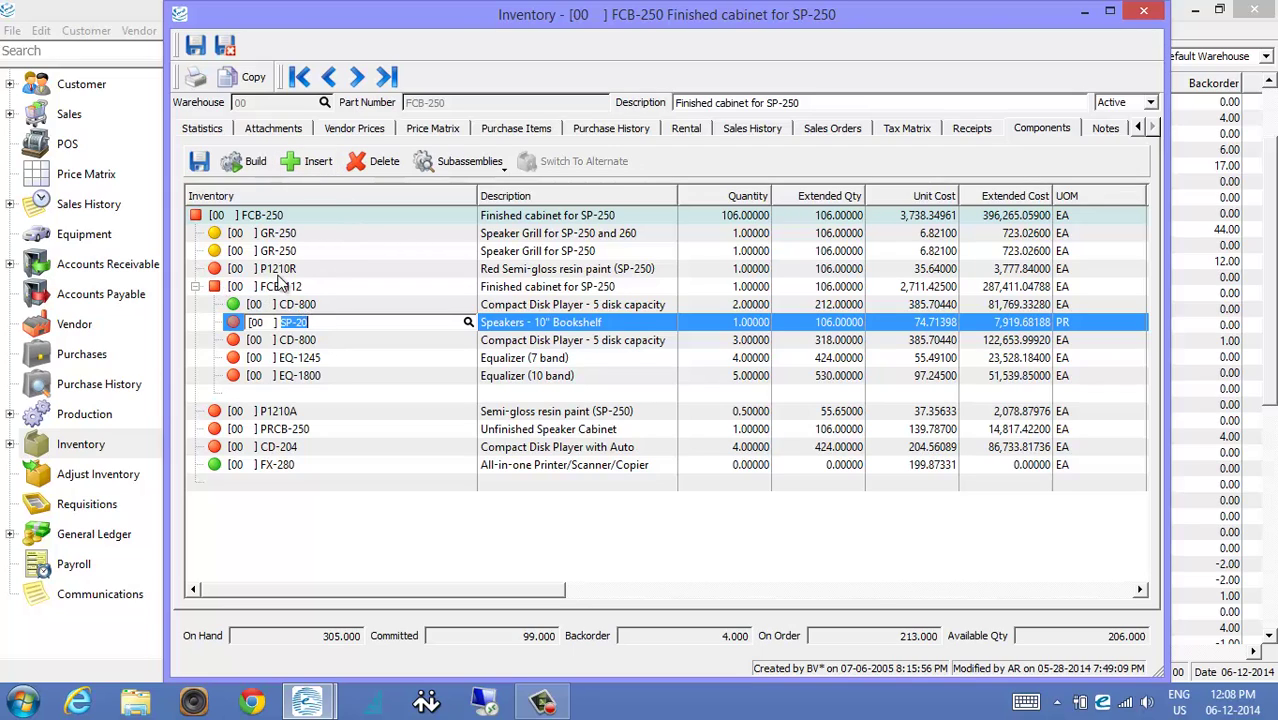
left_click(258, 488)
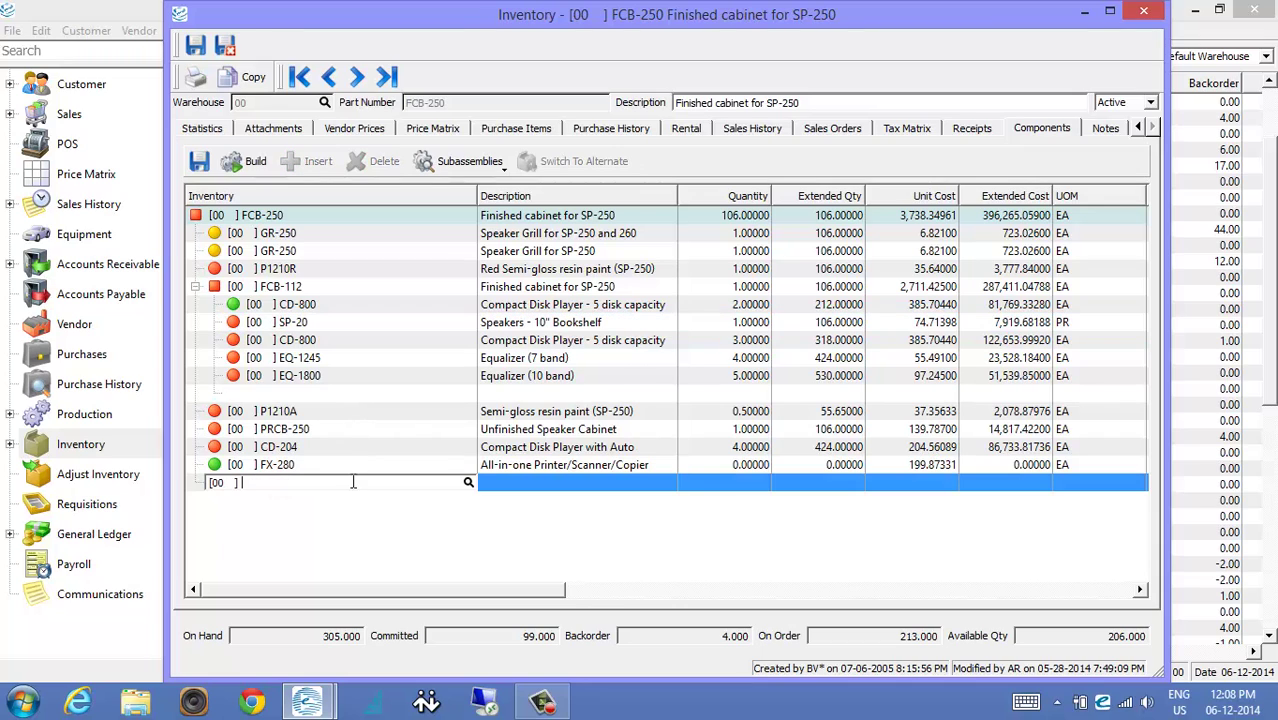
Set the build quantity of the top-level FCB-250 cabinet to 10
left_click(264, 217)
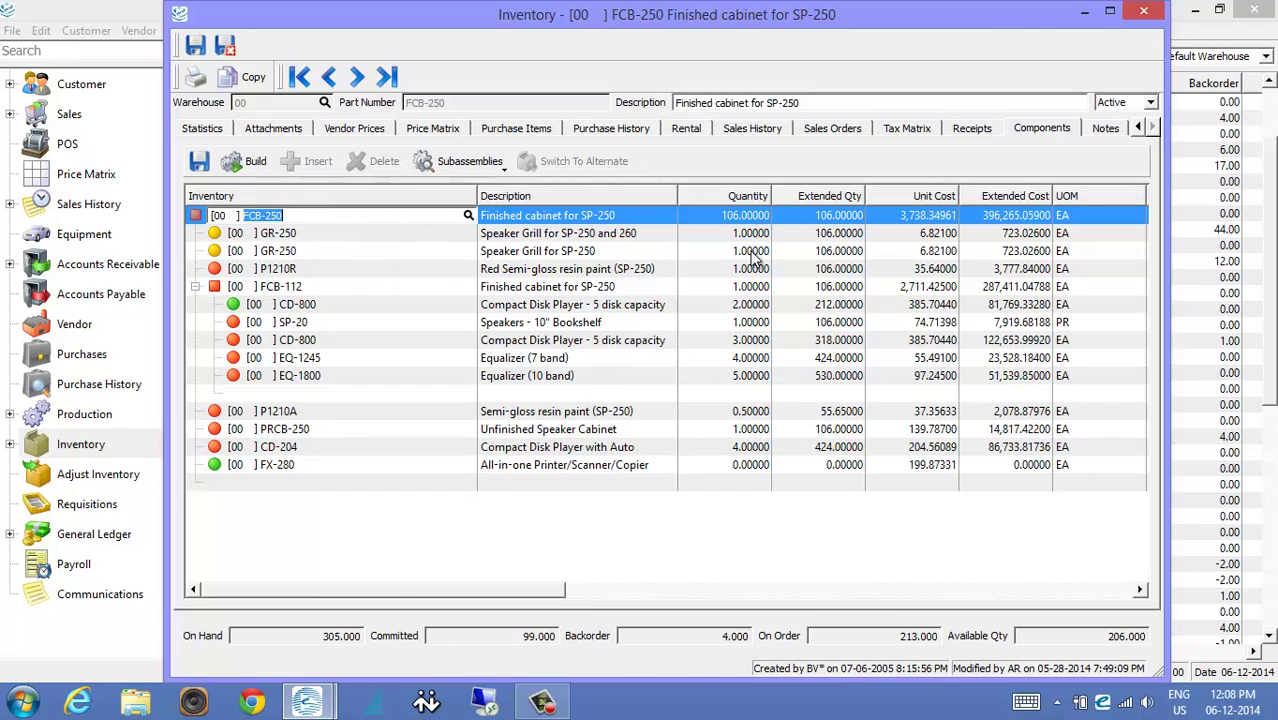
left_click(742, 216)
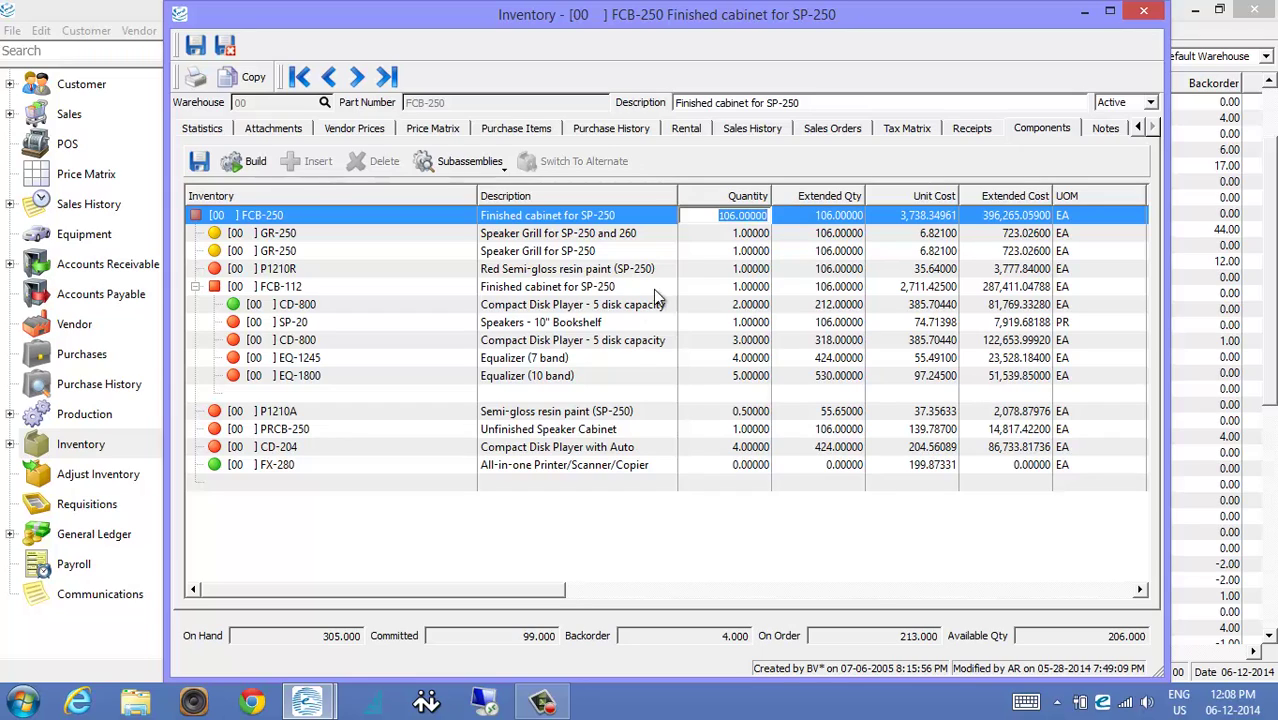
type("10")
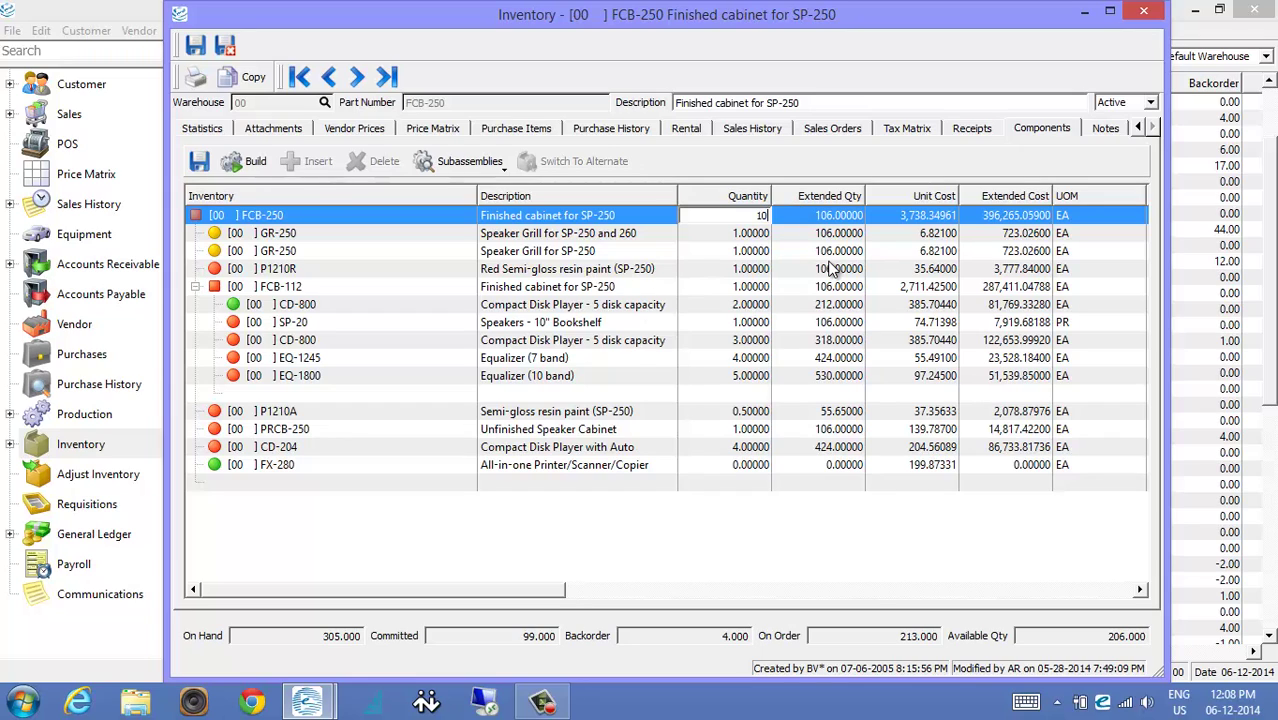
key("Tab")
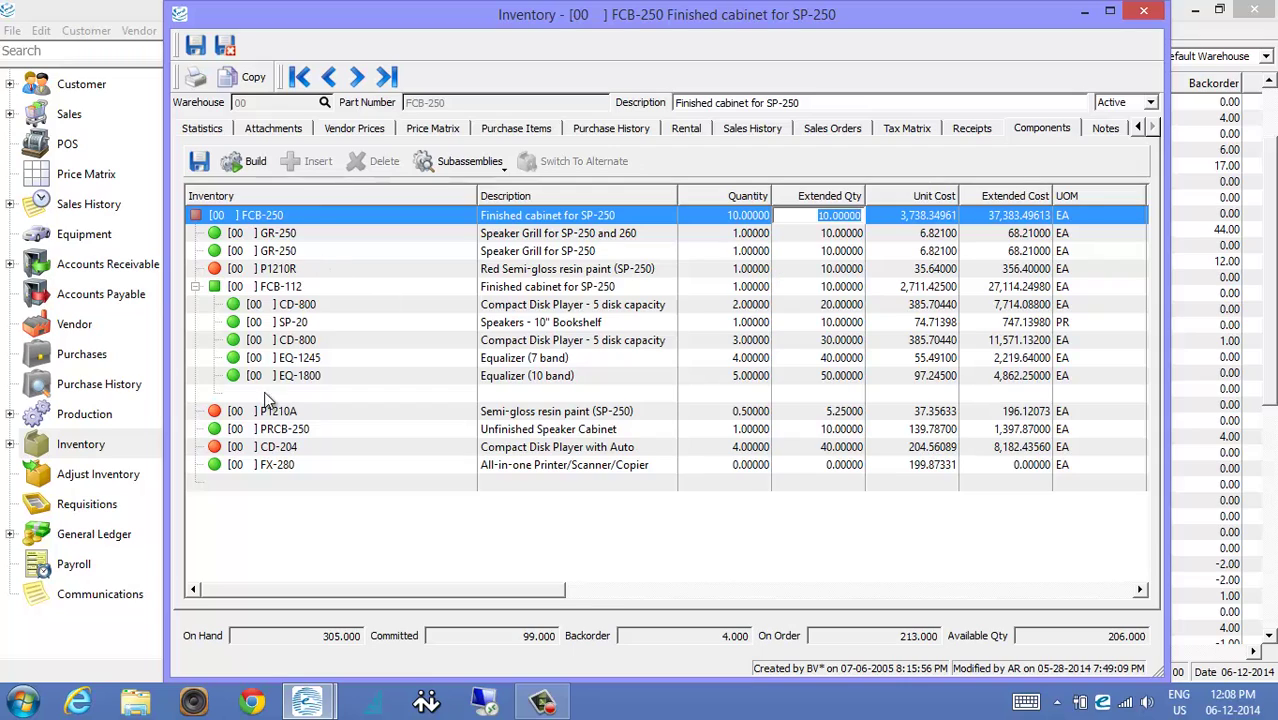
Set the build quantity of the top-level FCB-250 cabinet to 1
left_click(730, 216)
type("1")
key("Tab")
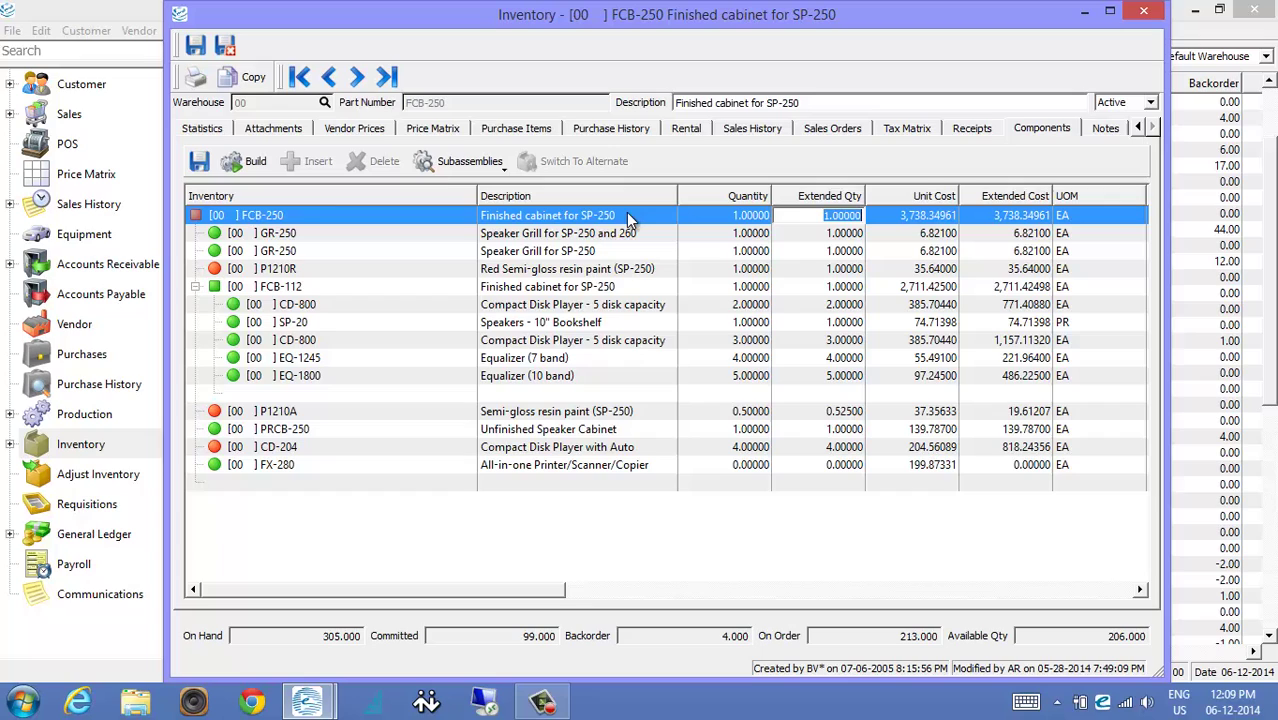
Set the build quantity of the top-level FCB-250 cabinet to 1000 and select the FCB-112 subassembly's extended quantity
left_click(735, 217)
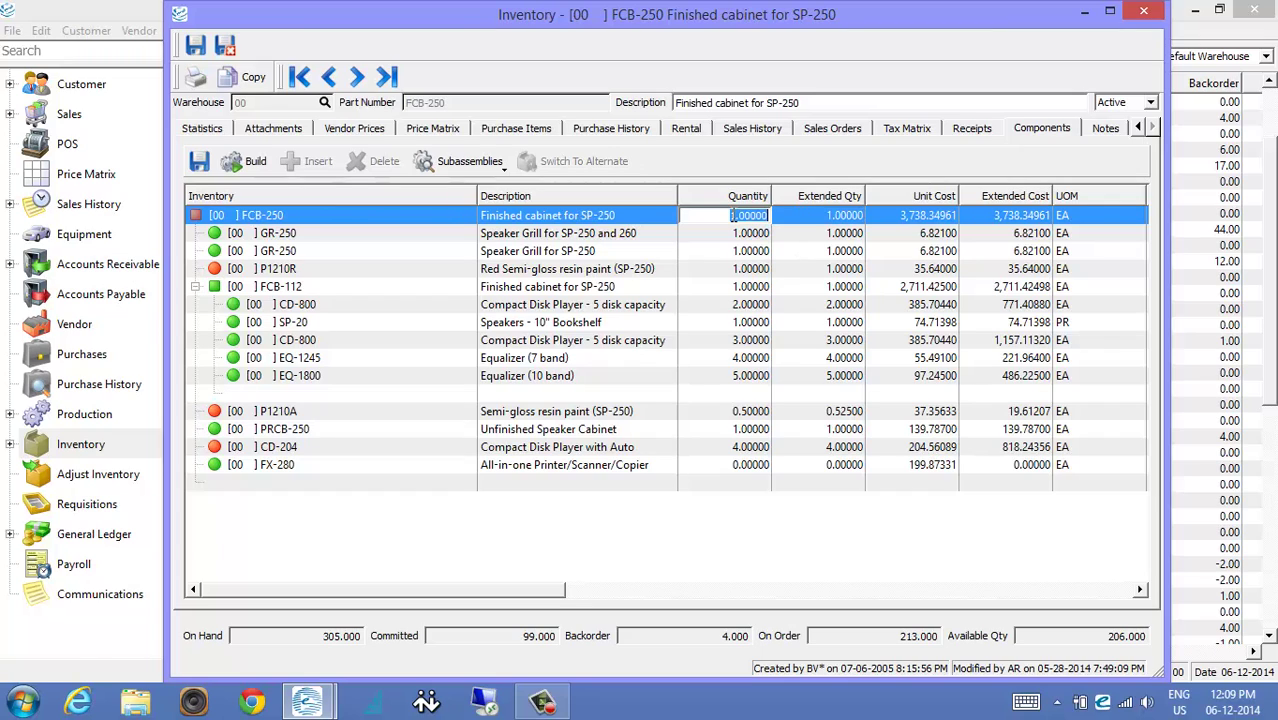
type("1000")
key("Tab")
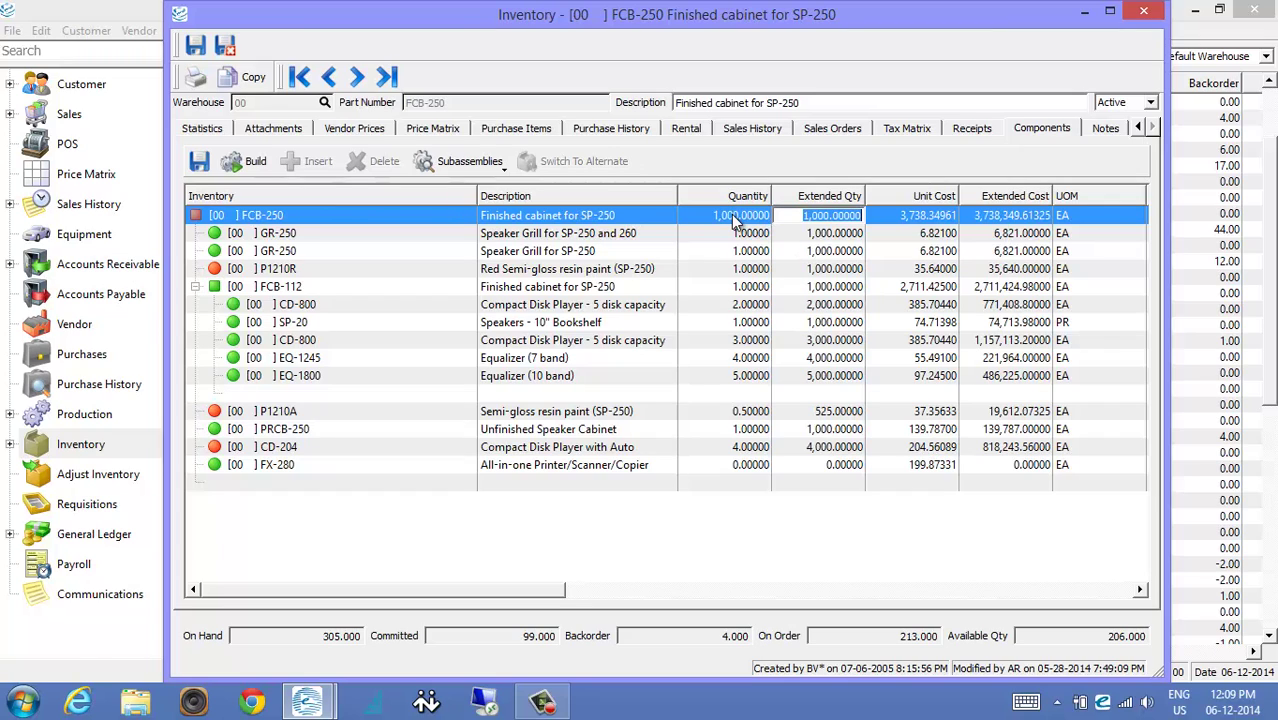
left_click(805, 284)
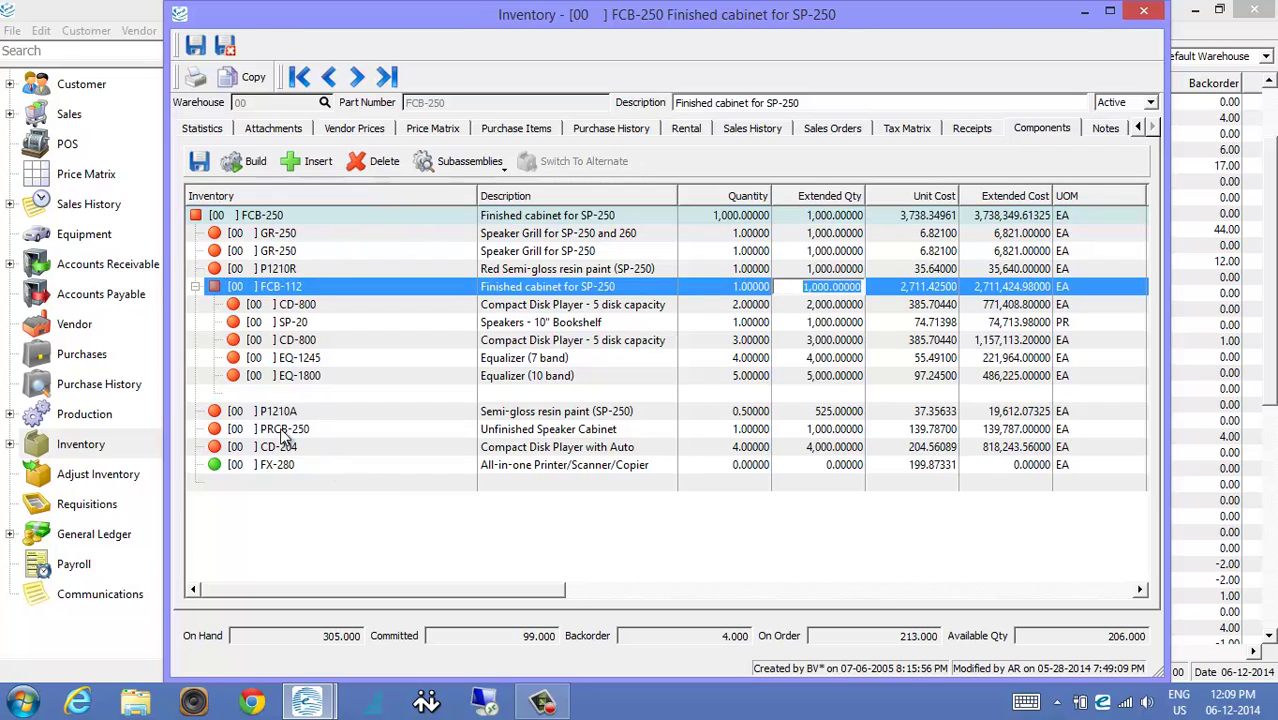
Set the build quantity of the top-level FCB-250 cabinet back to 1
left_click(283, 466)
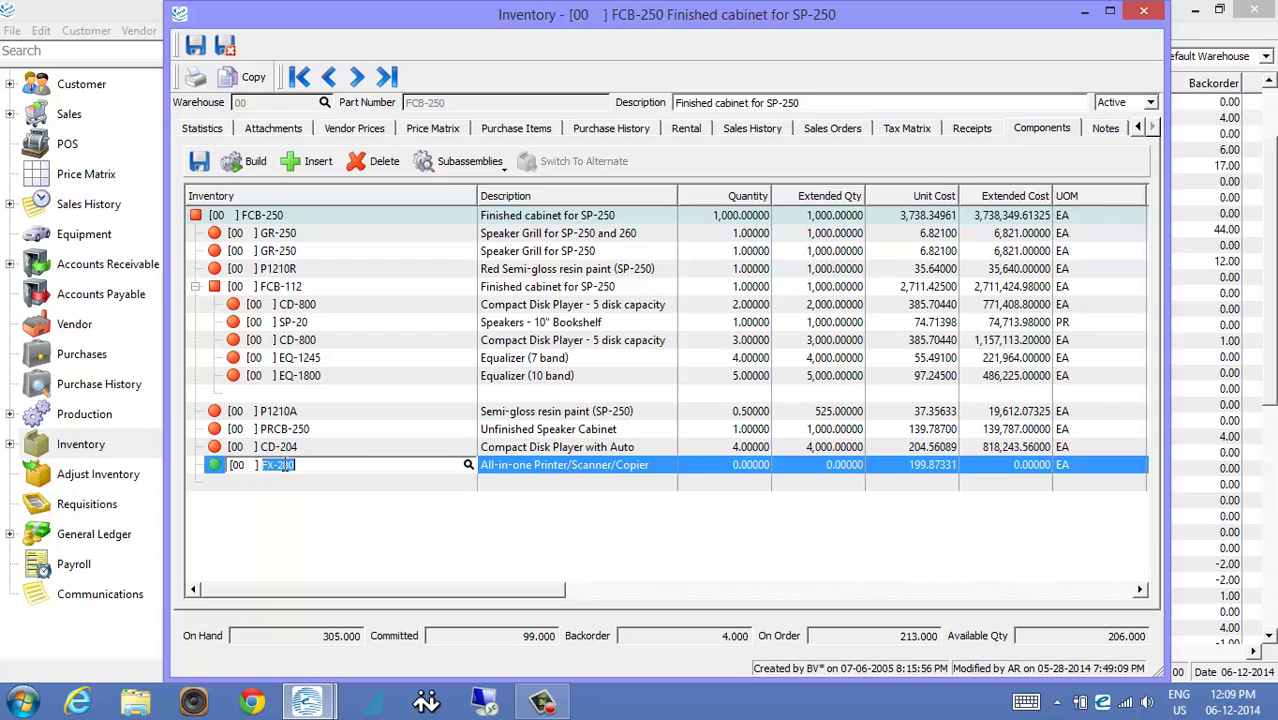
left_click(757, 472)
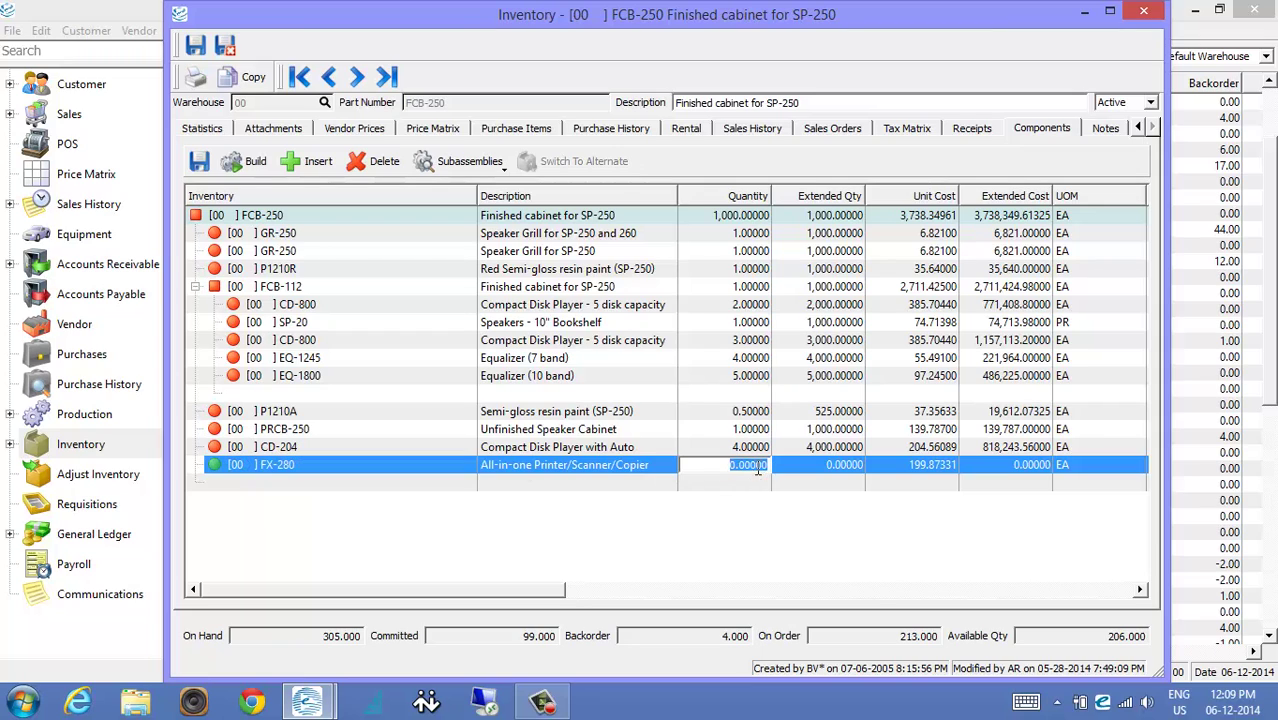
left_click(335, 251)
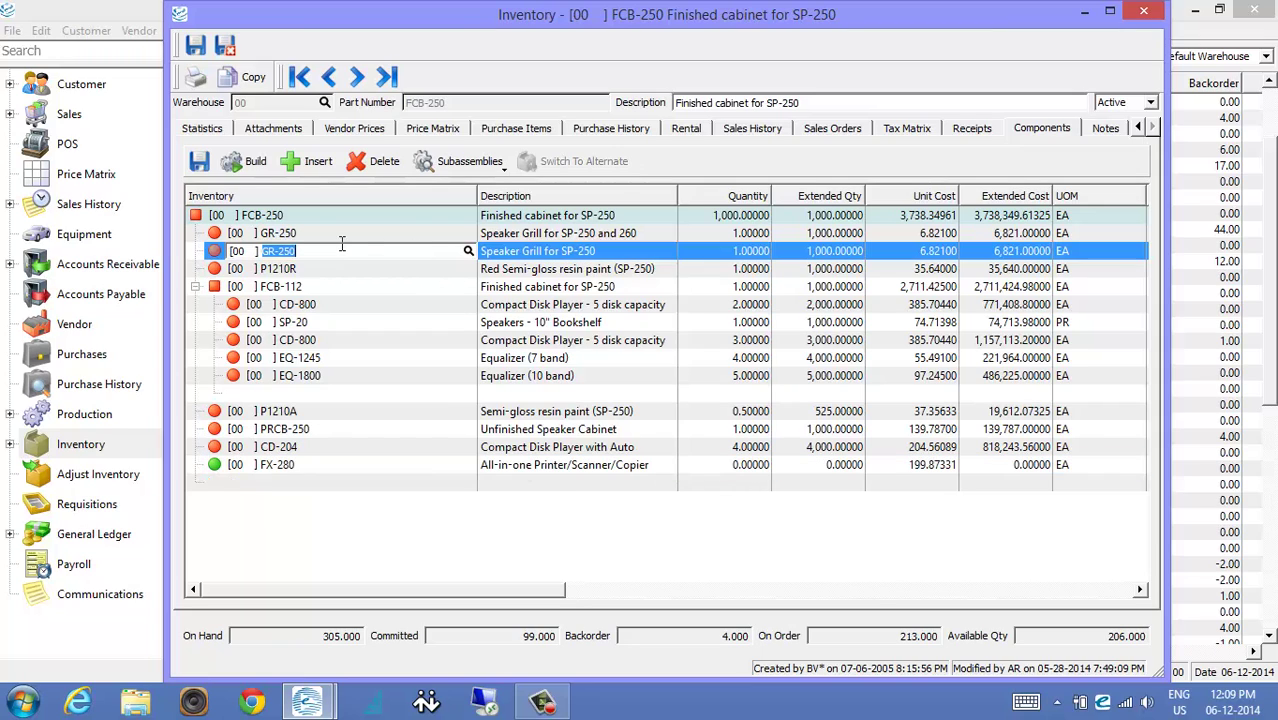
left_click(270, 216)
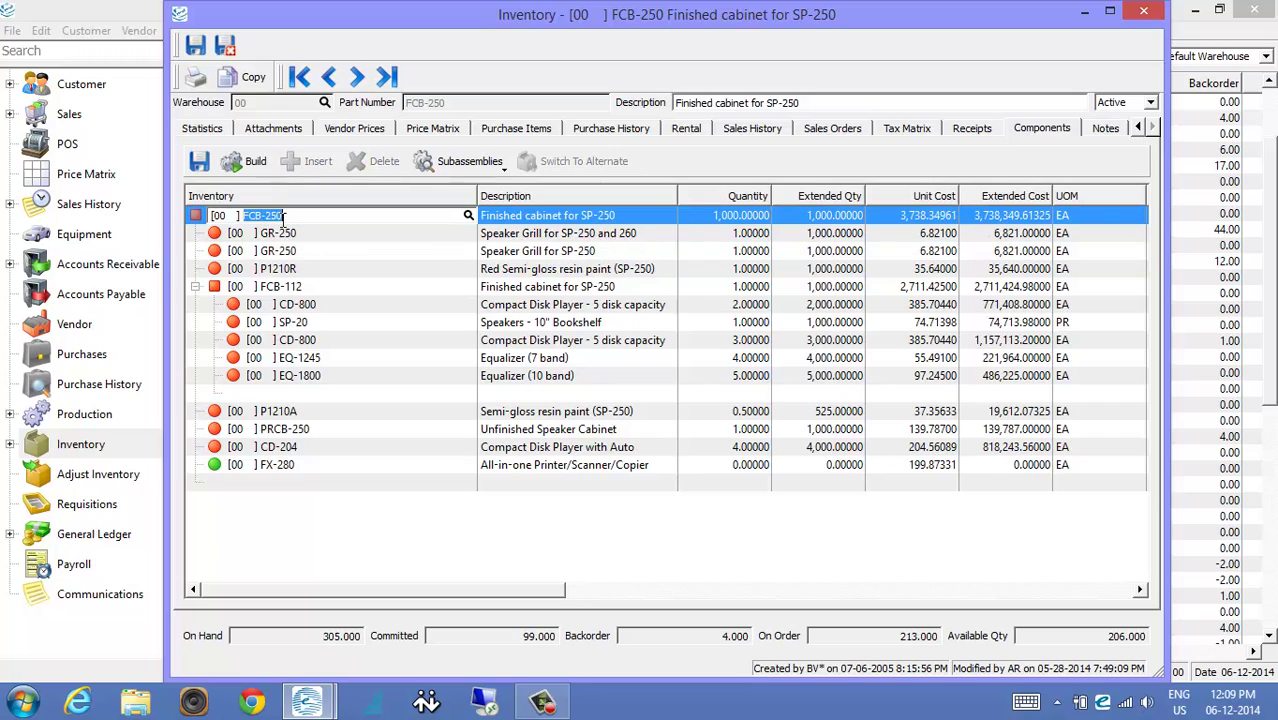
left_click(755, 216)
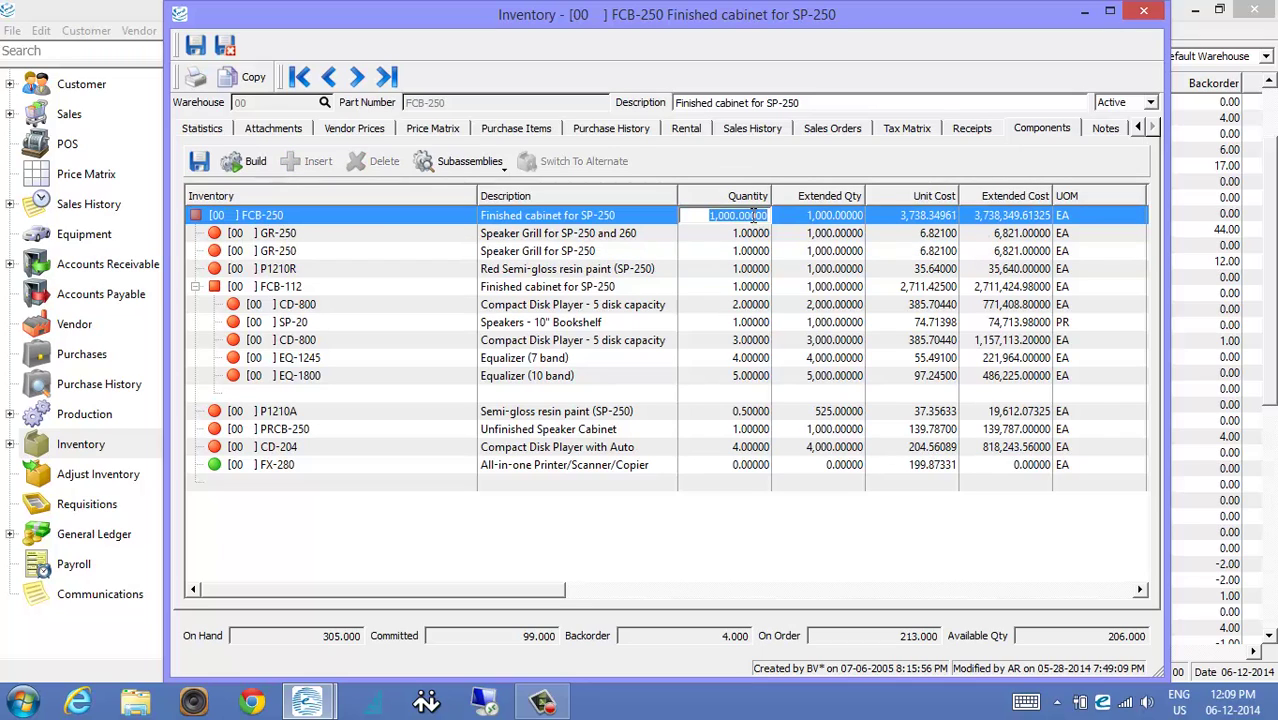
type("1")
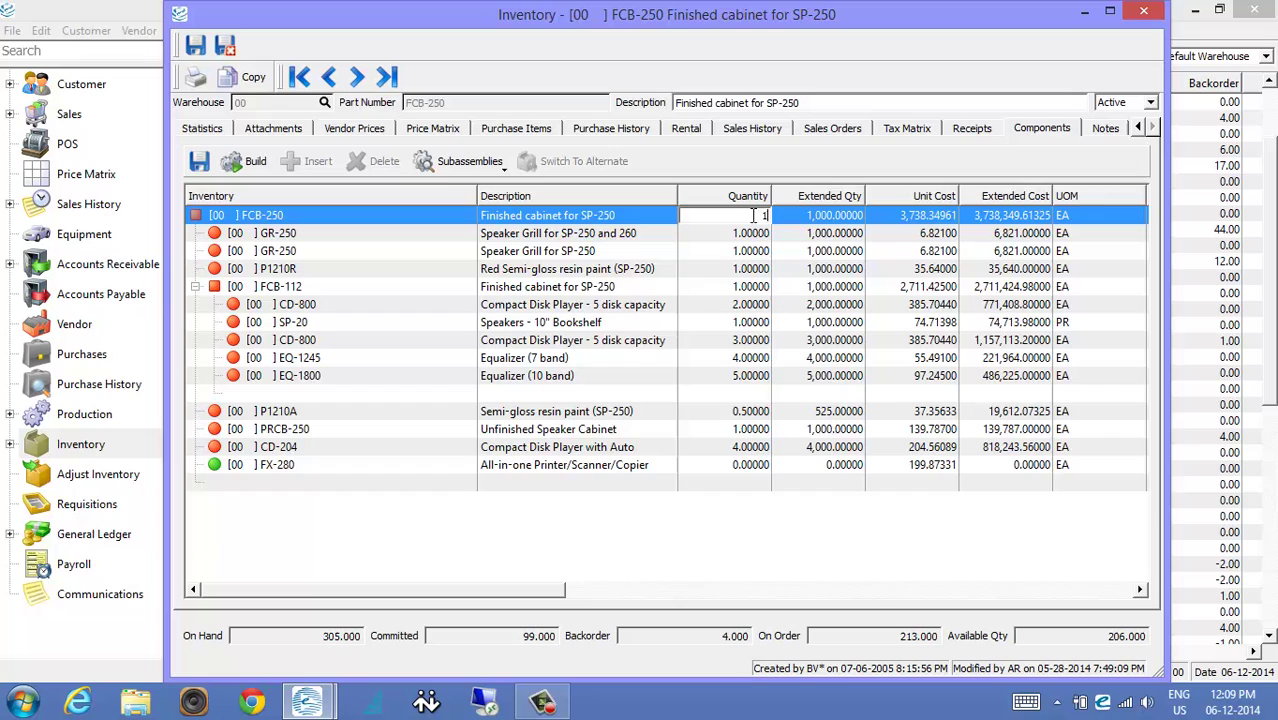
key("Tab")
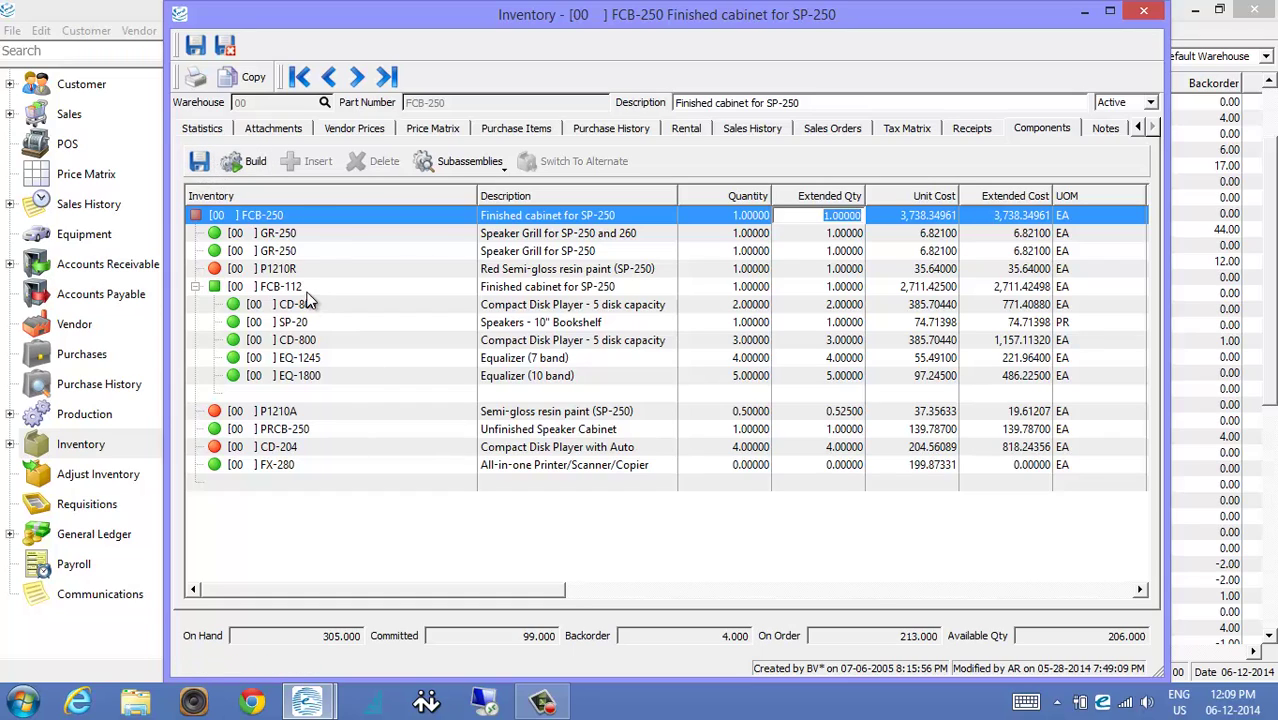
Build a production order for the FCB-250 cabinet with received and assembled quantities of 1.00, dated 06-12-2014
left_click(256, 166)
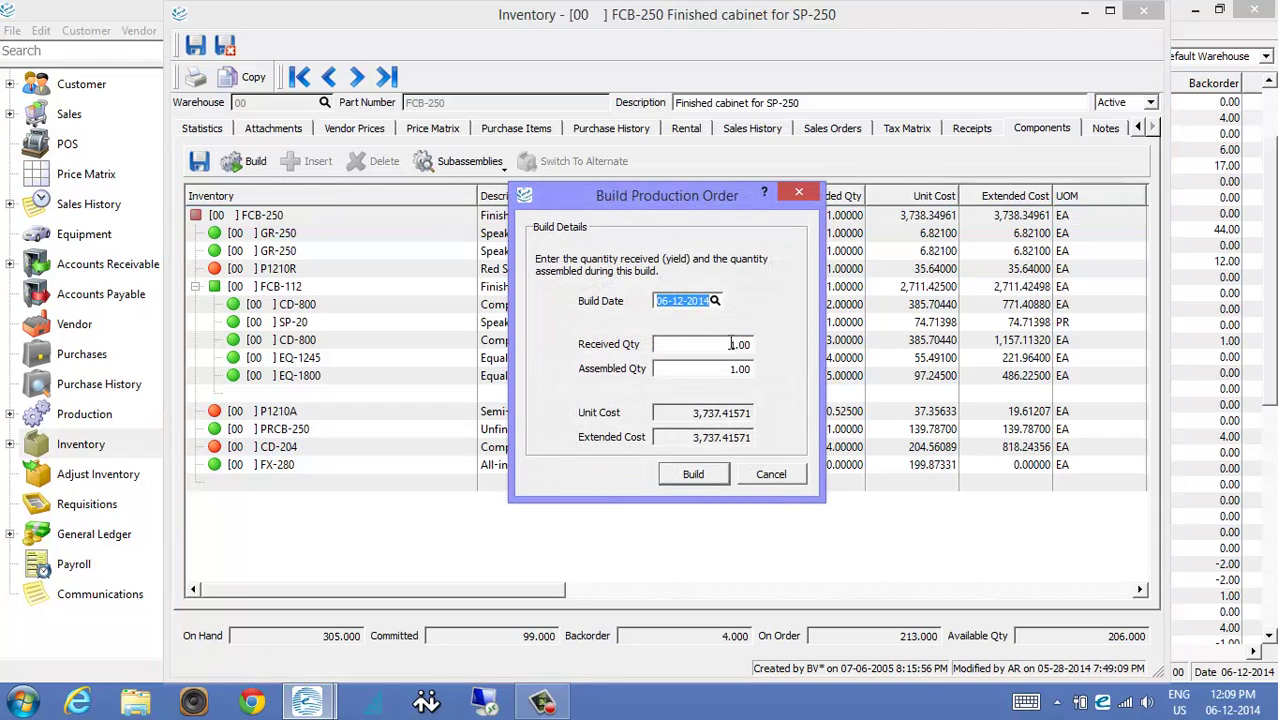
left_click(700, 472)
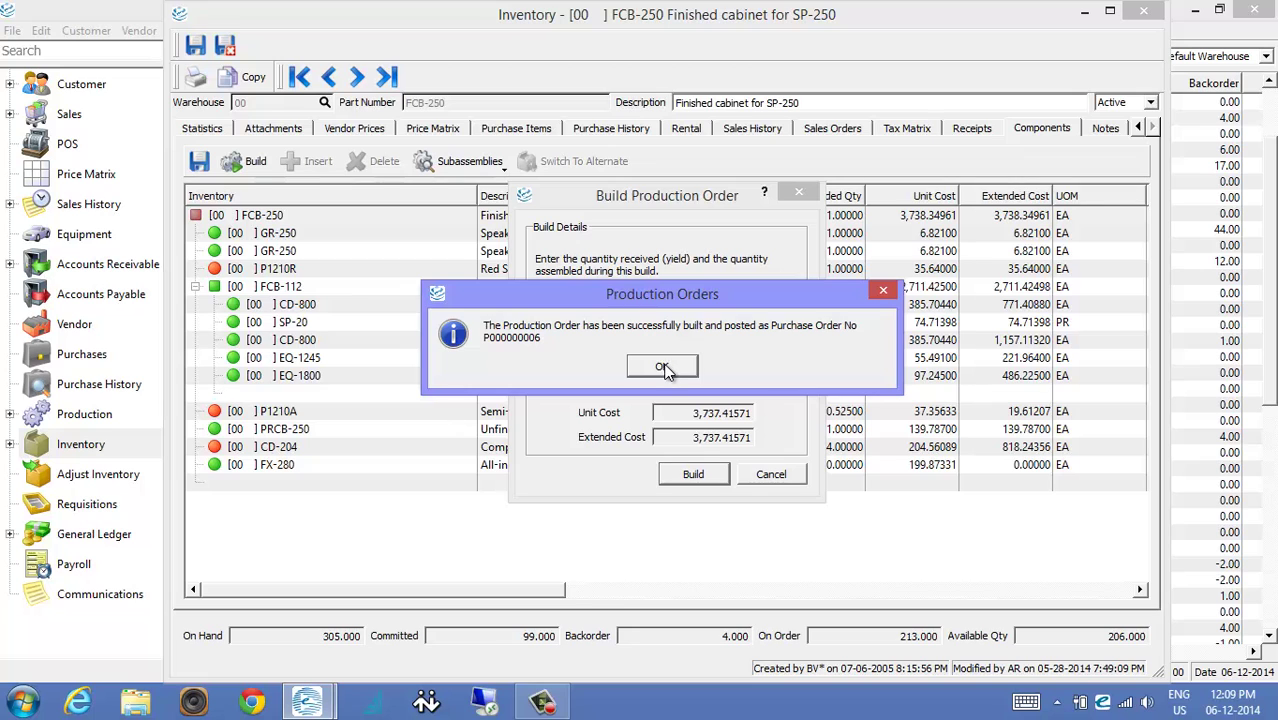
left_click(665, 368)
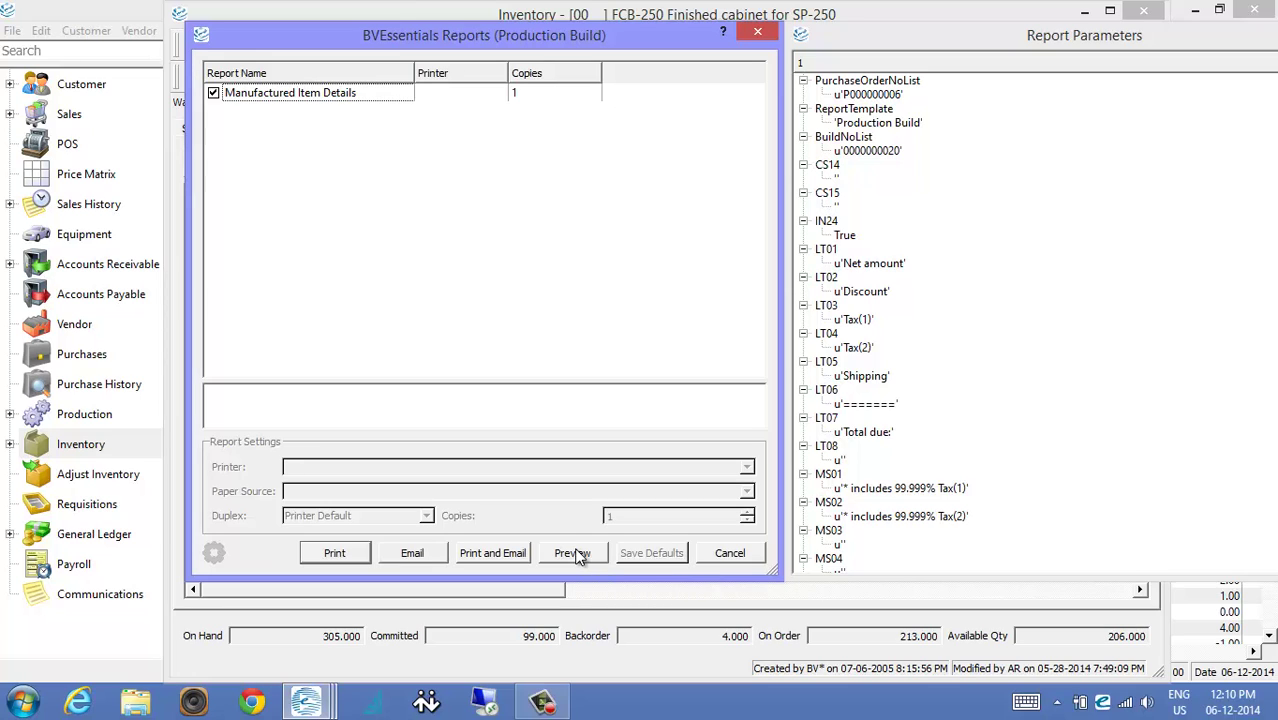
Preview the Manufactured Item Details report for the build, and close both the report and the FCB-250 record
left_click(577, 555)
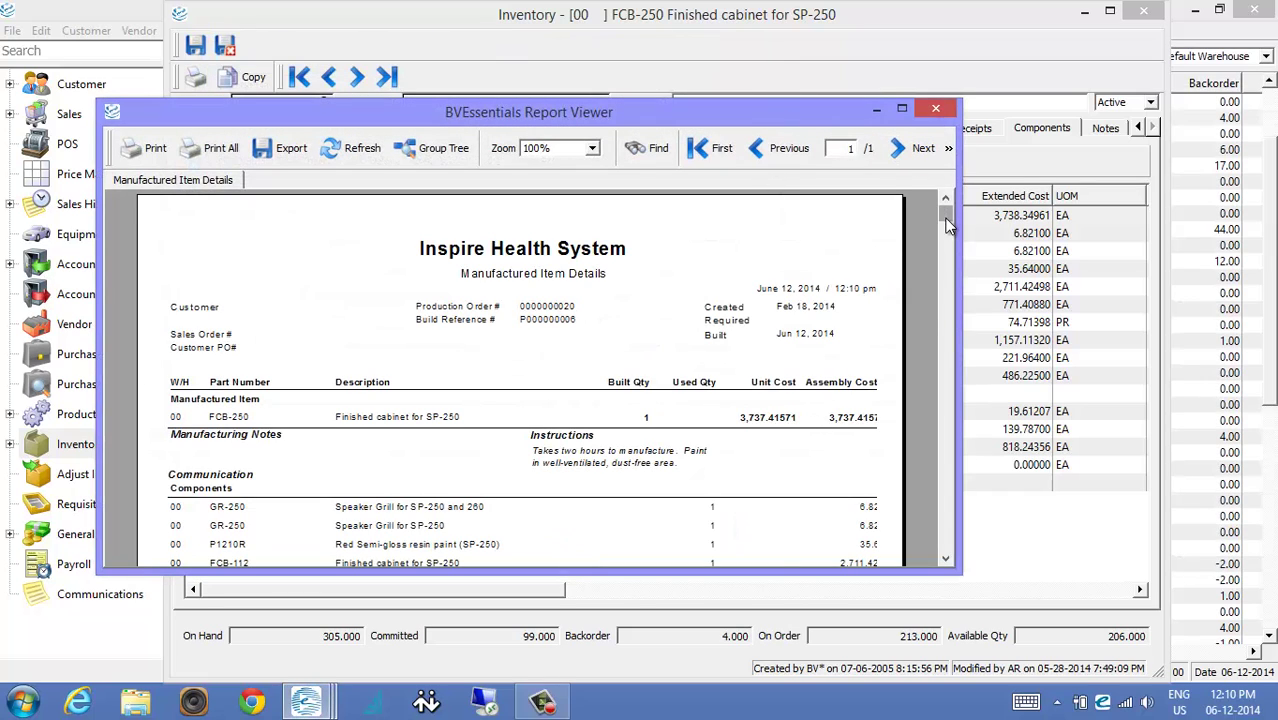
left_click_drag(950, 225, 945, 192)
left_click(936, 107)
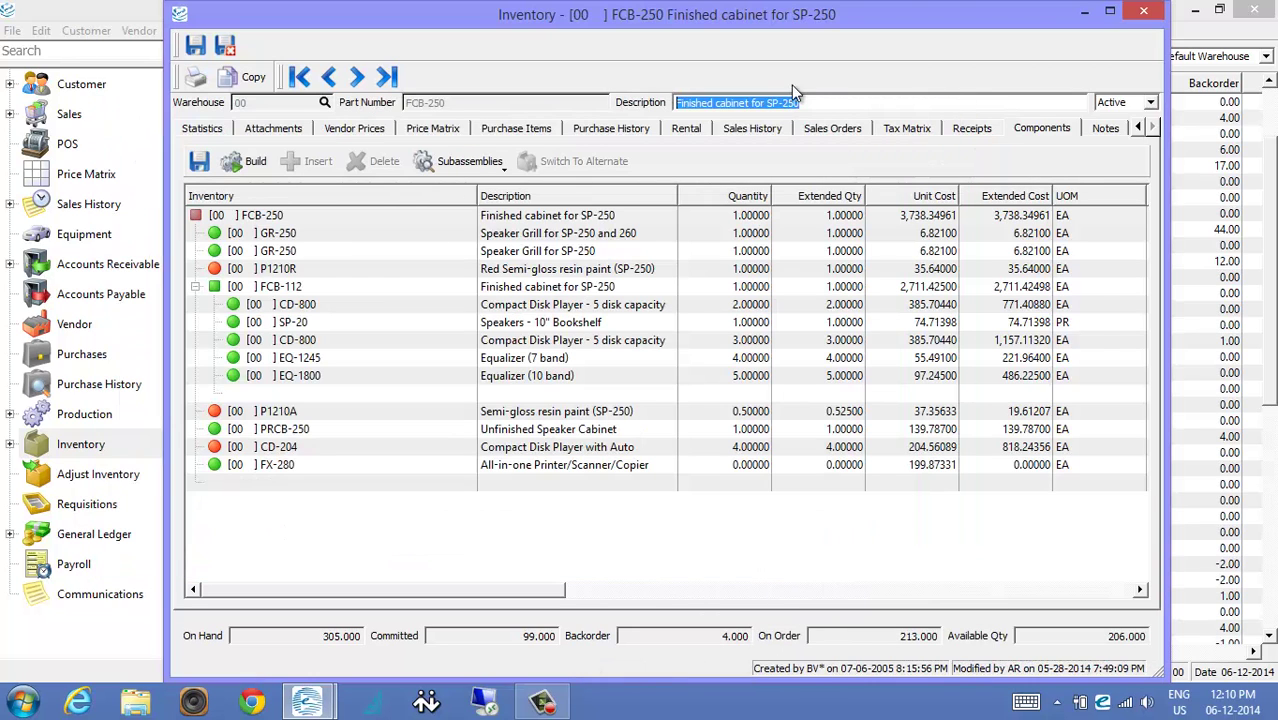
left_click(1143, 11)
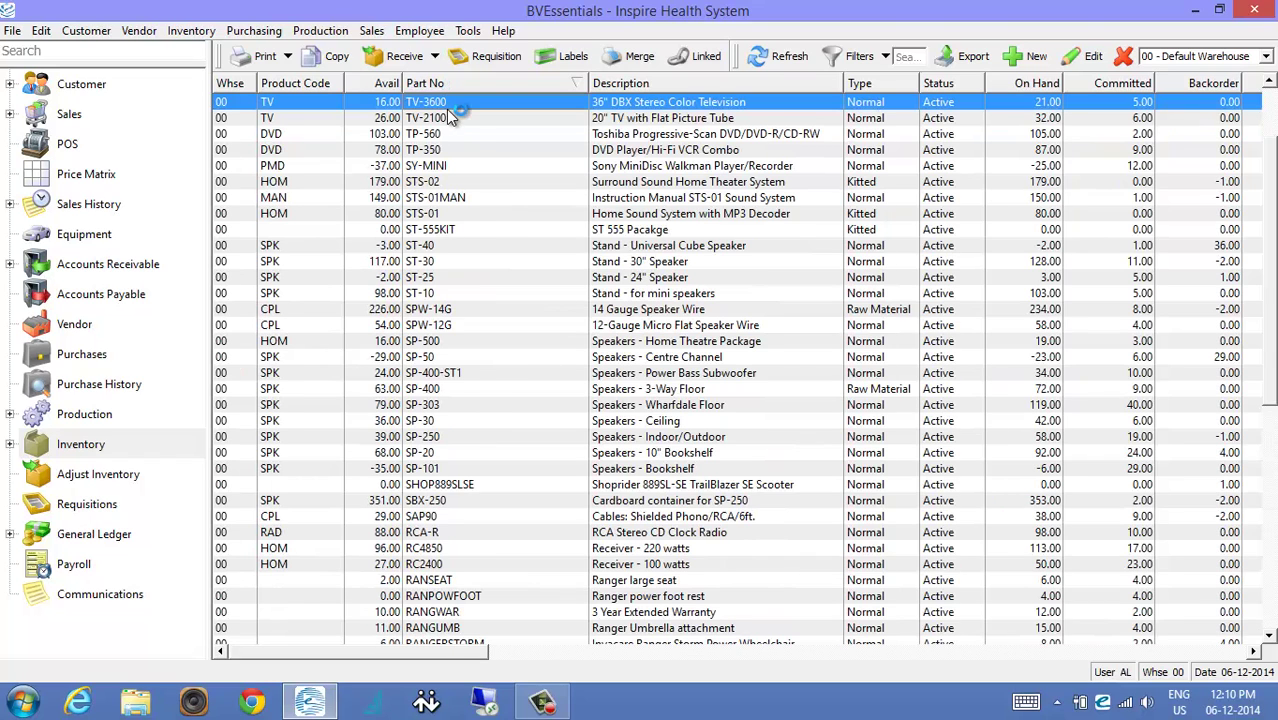
Find part CD-204 in the inventory list and open its record to the purchase items
type("cd-800")
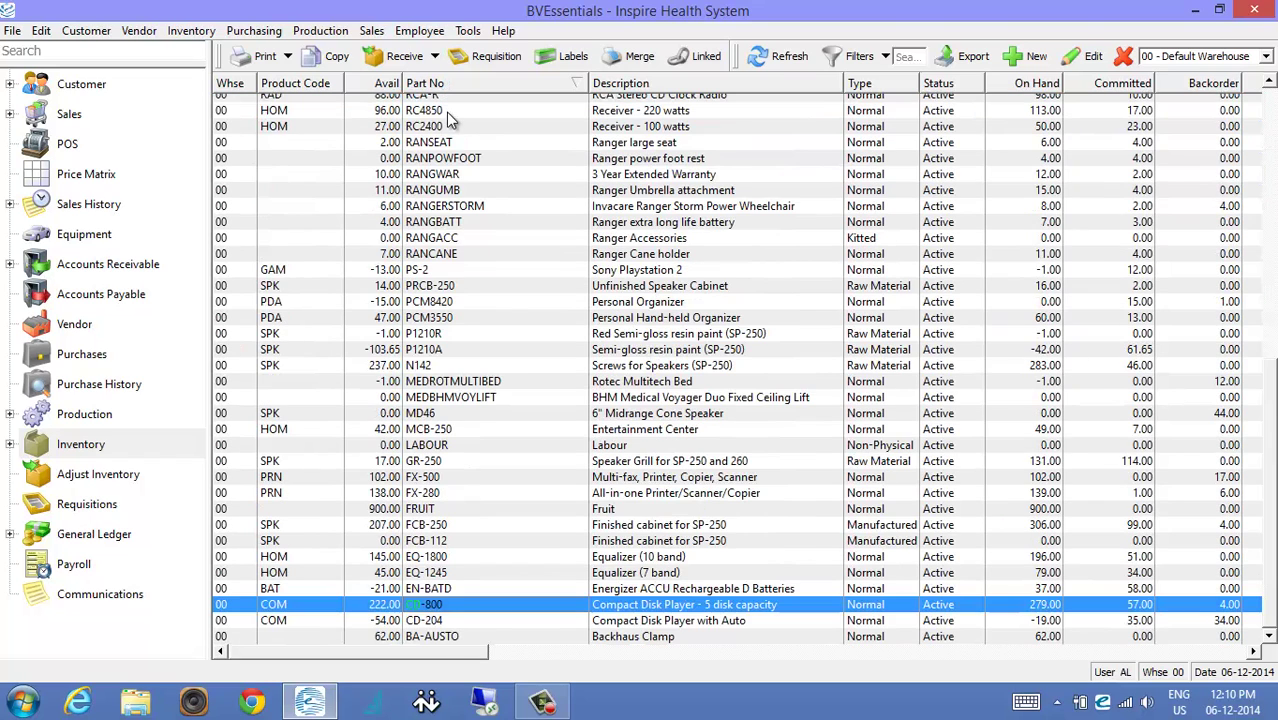
left_click(454, 624)
double_click(453, 625)
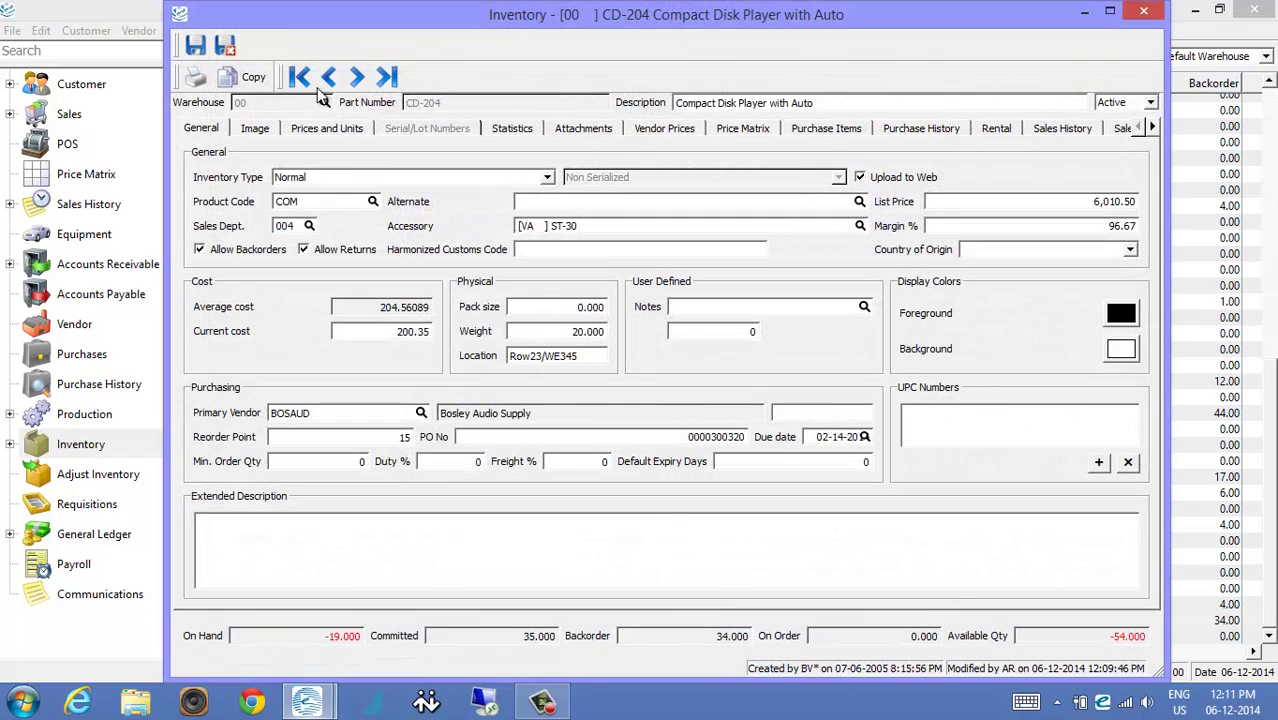
left_click(1143, 10)
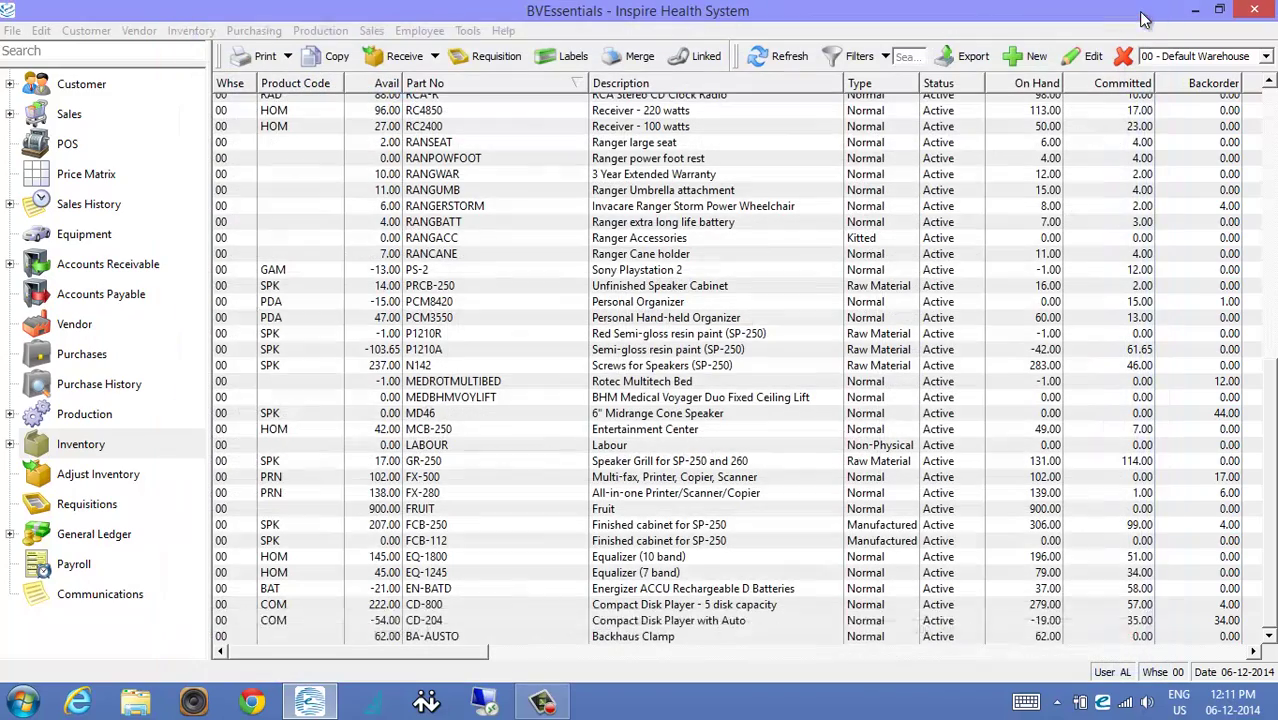
double_click(453, 622)
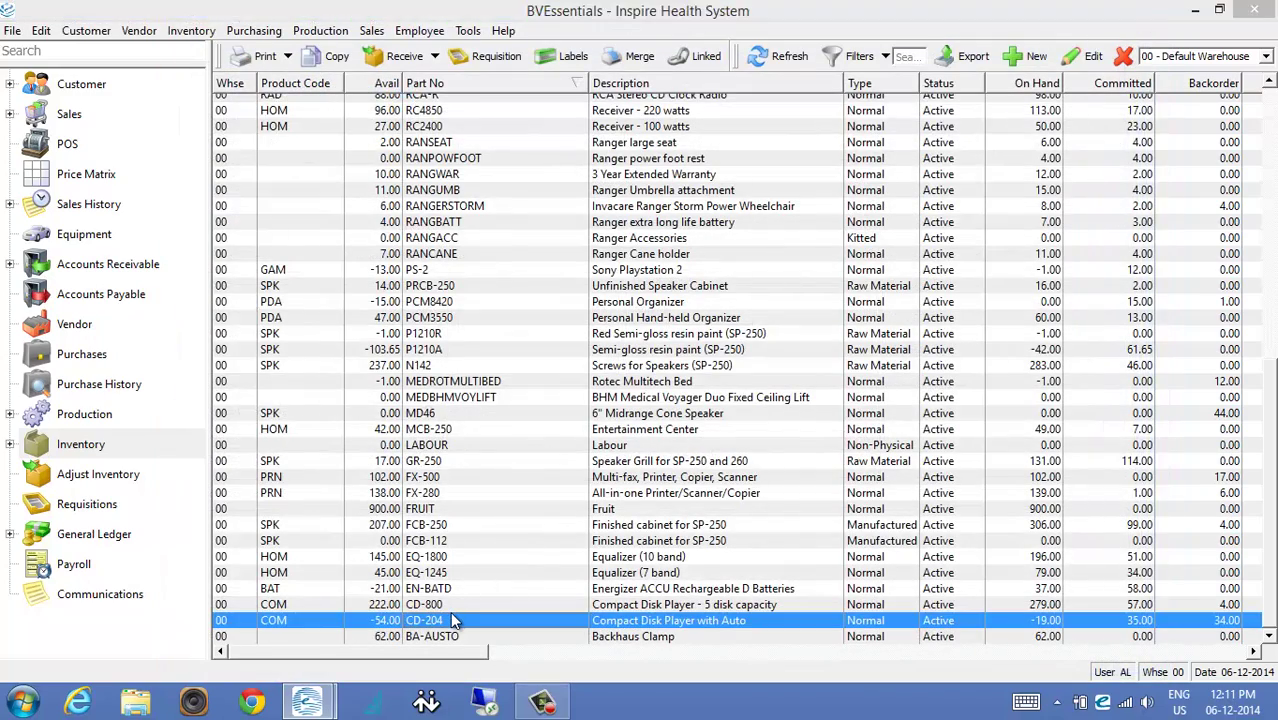
left_click(820, 126)
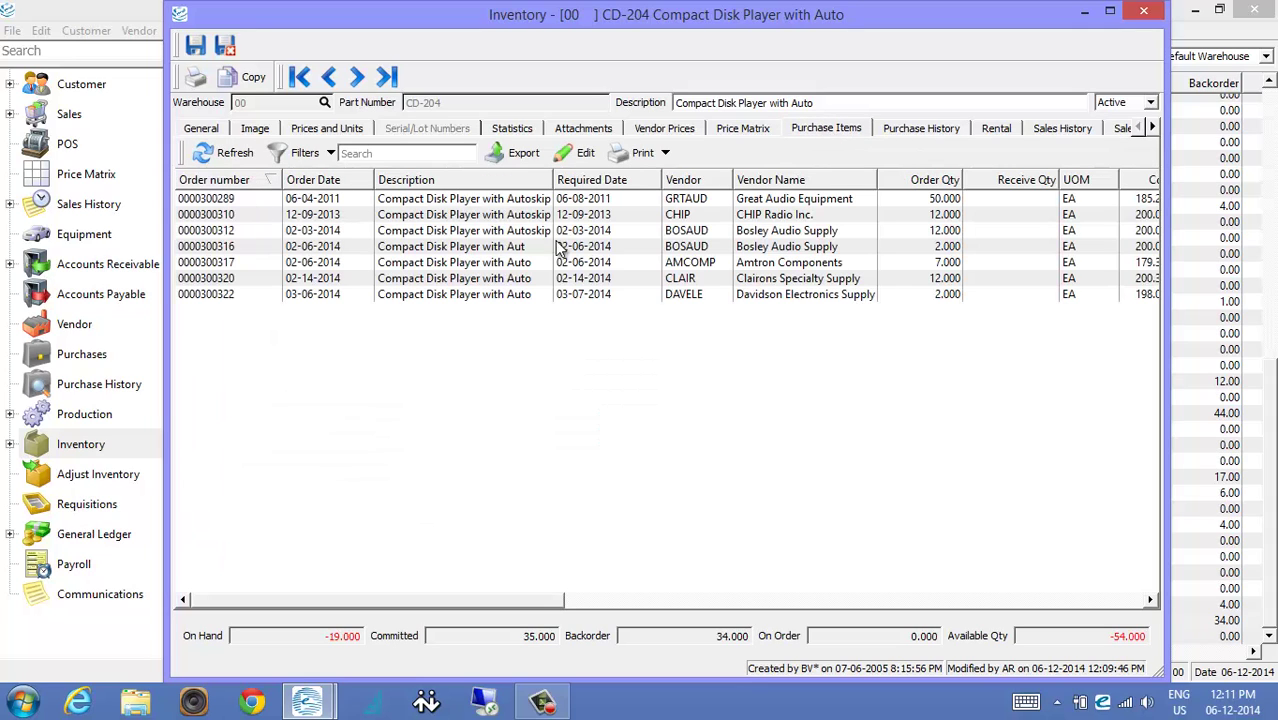
Go through the purchase orders listed for CD-204 and widen the record window to reveal the Cost and Weight columns
left_click(462, 230)
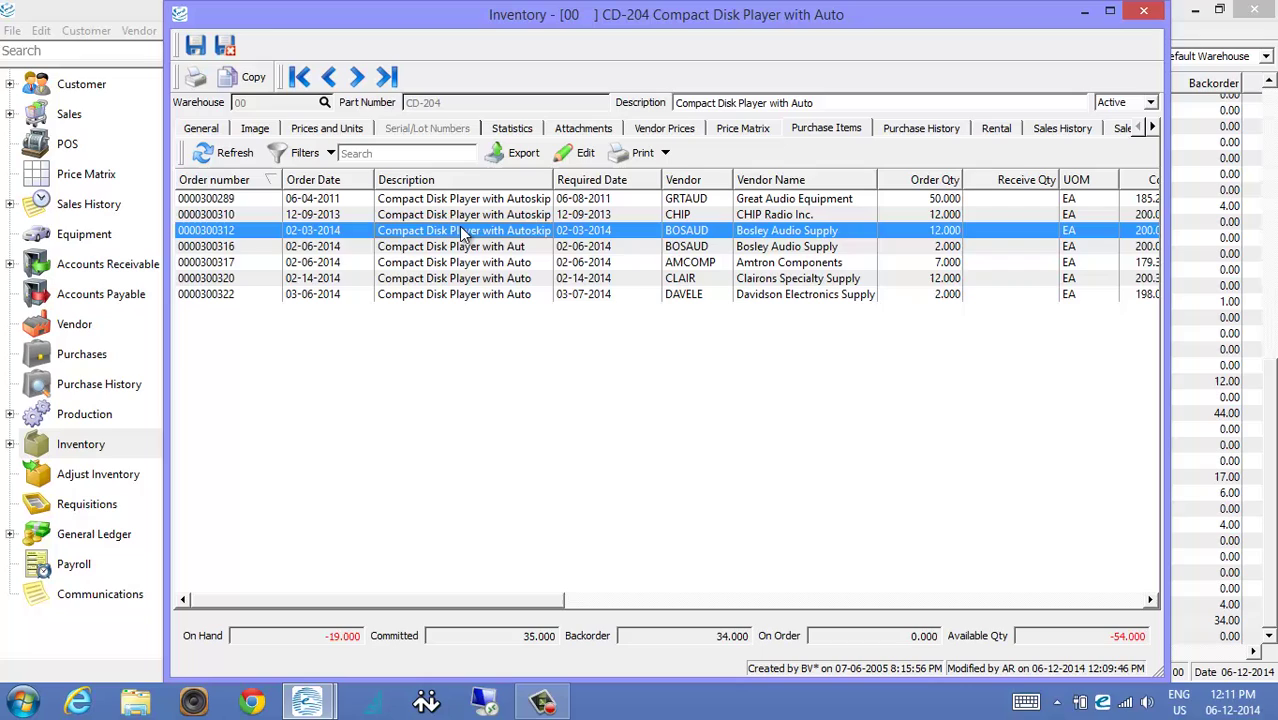
left_click(462, 248)
left_click(497, 262)
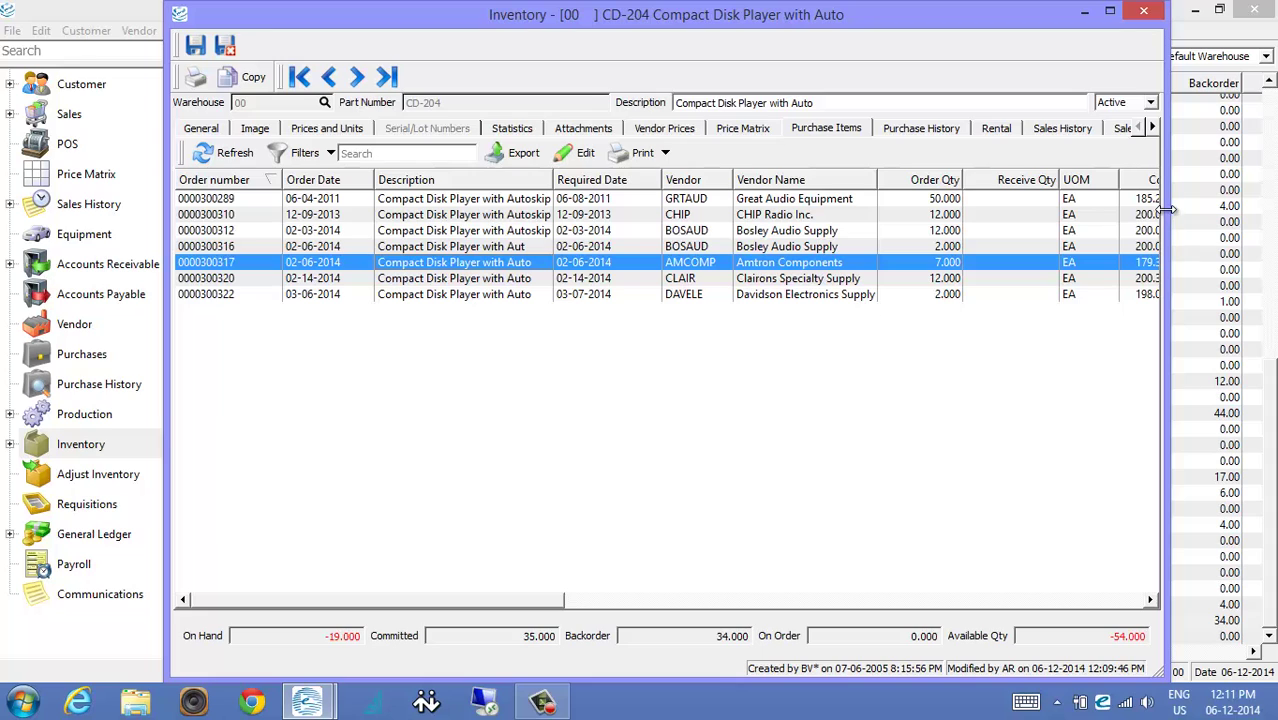
left_click_drag(1164, 208, 1266, 233)
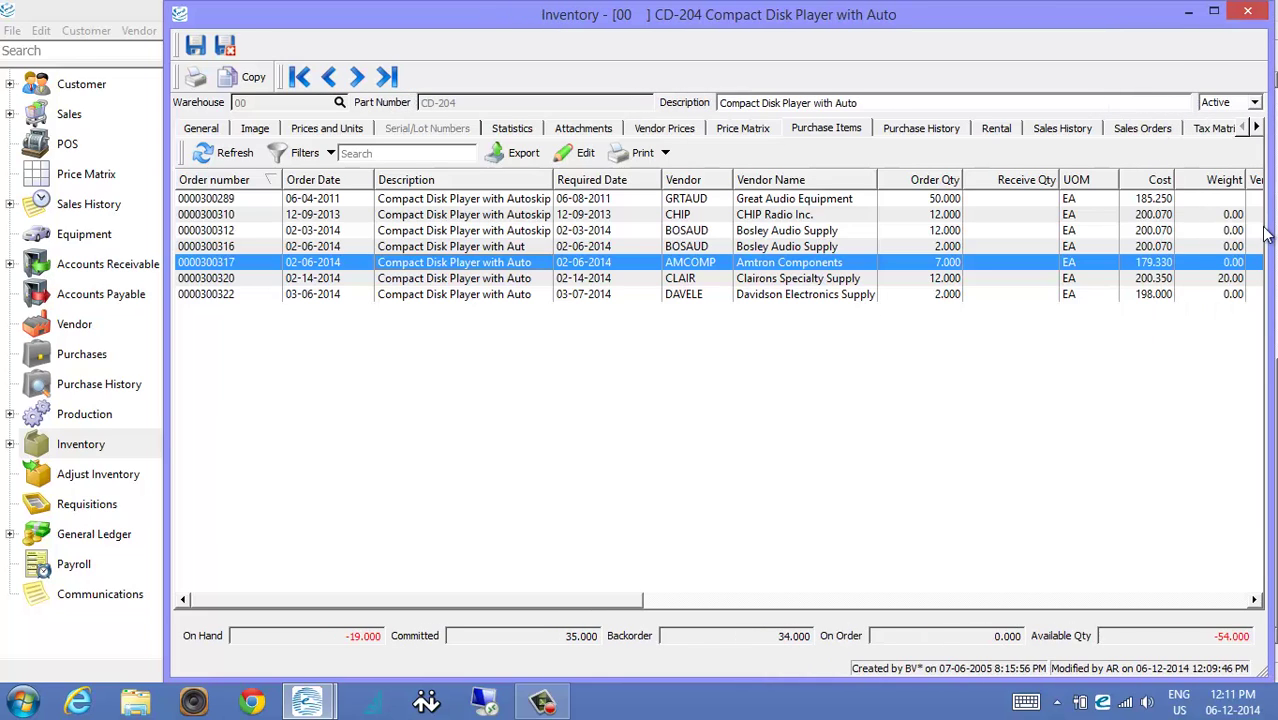
Compare the dates, vendors and order quantities of the CD-204 purchase items, and close the record
left_click(338, 200)
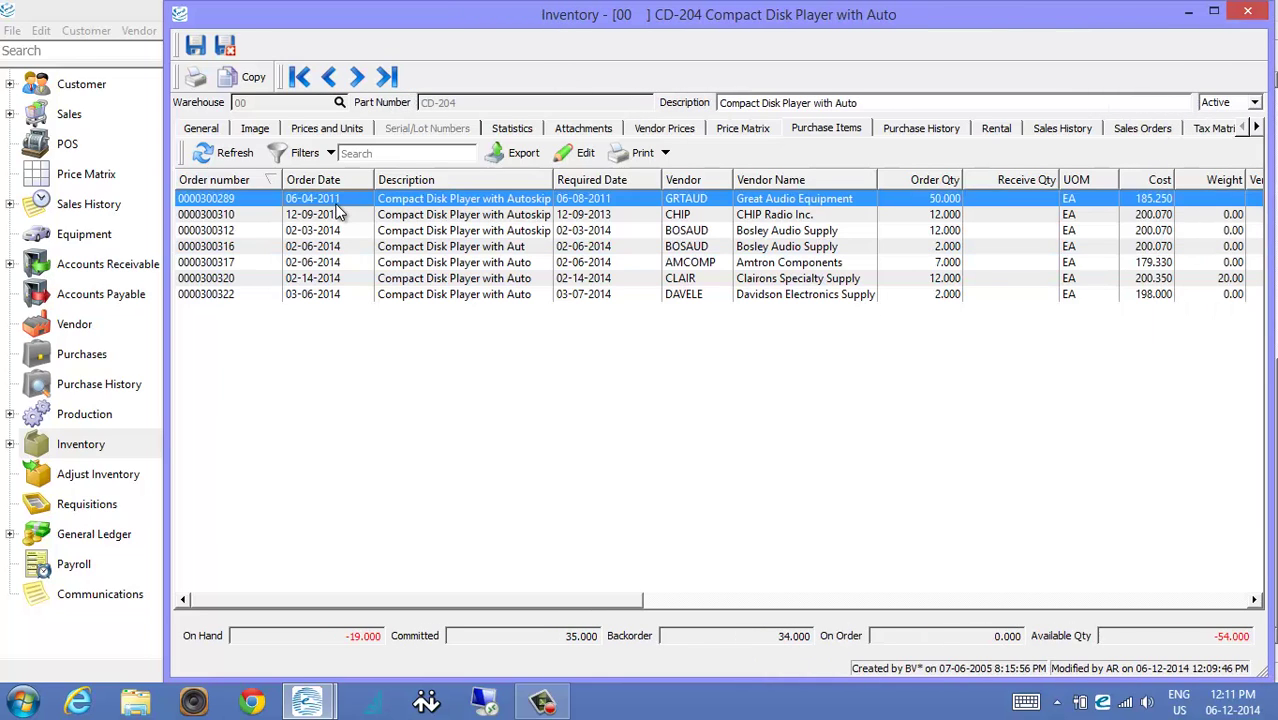
left_click(930, 214)
left_click(930, 231)
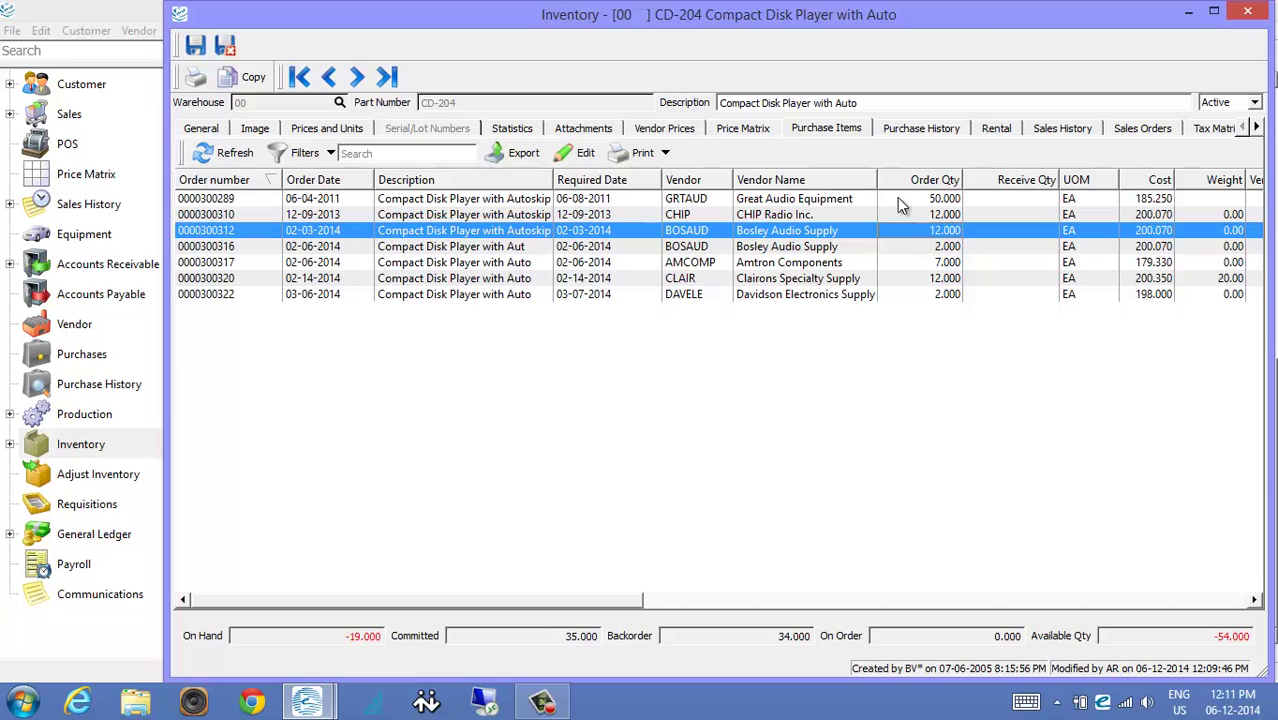
left_click(900, 200)
left_click(905, 230)
left_click(907, 246)
left_click(911, 262)
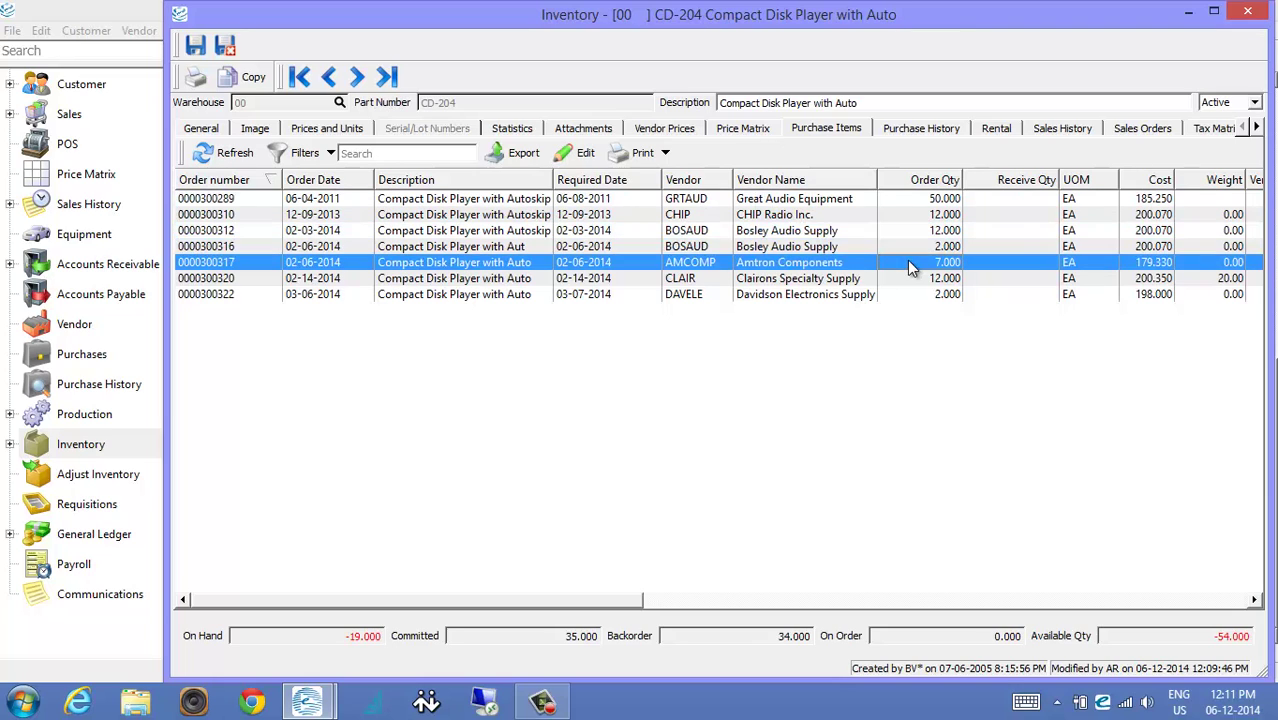
left_click(920, 278)
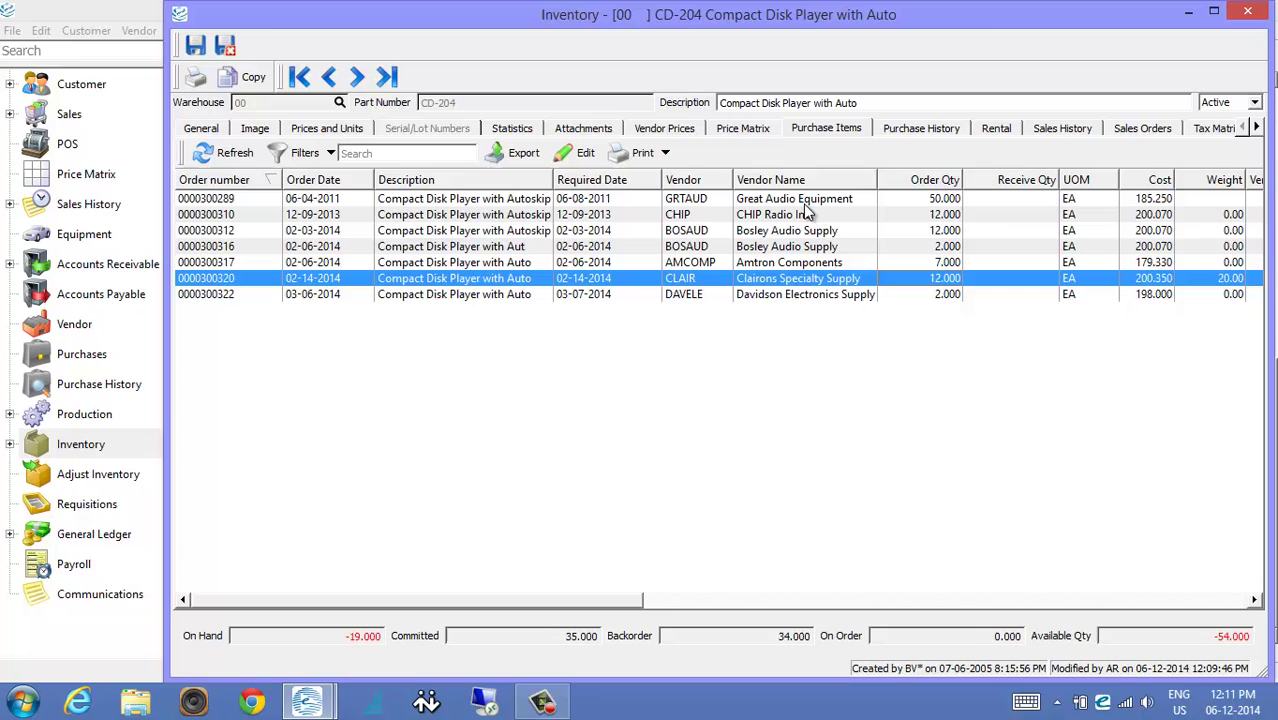
double_click(680, 199)
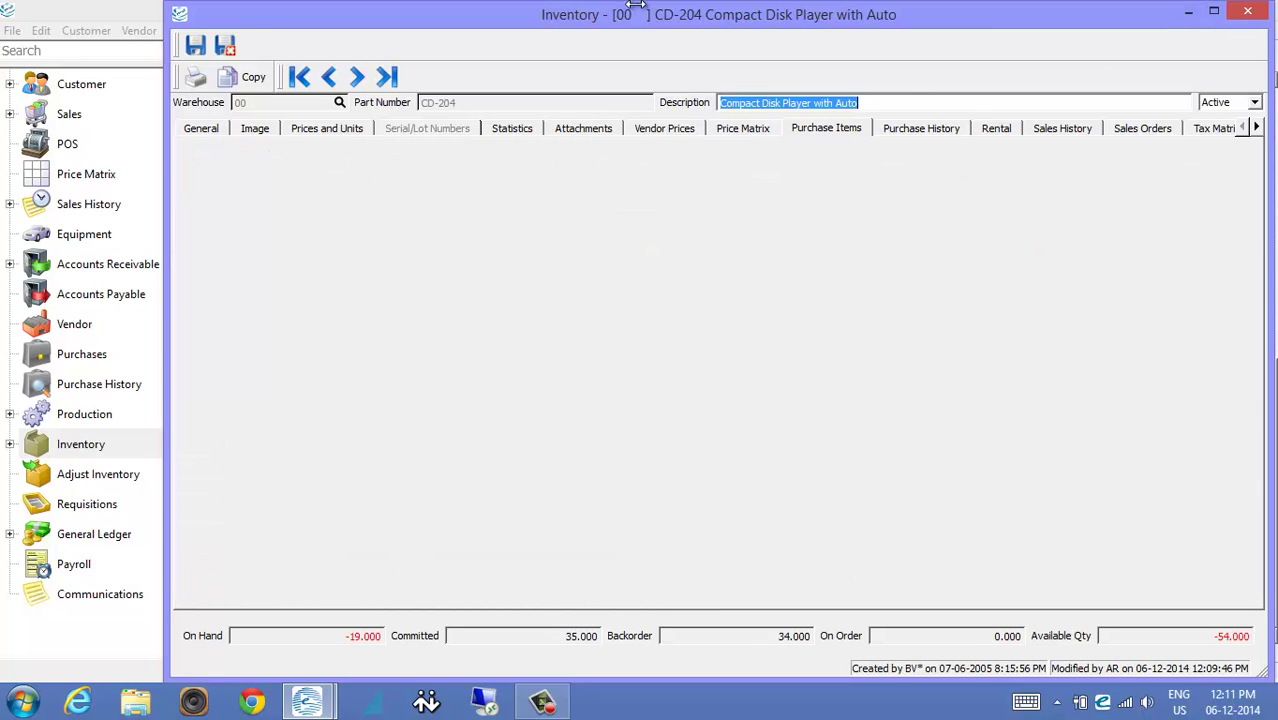
left_click(218, 129)
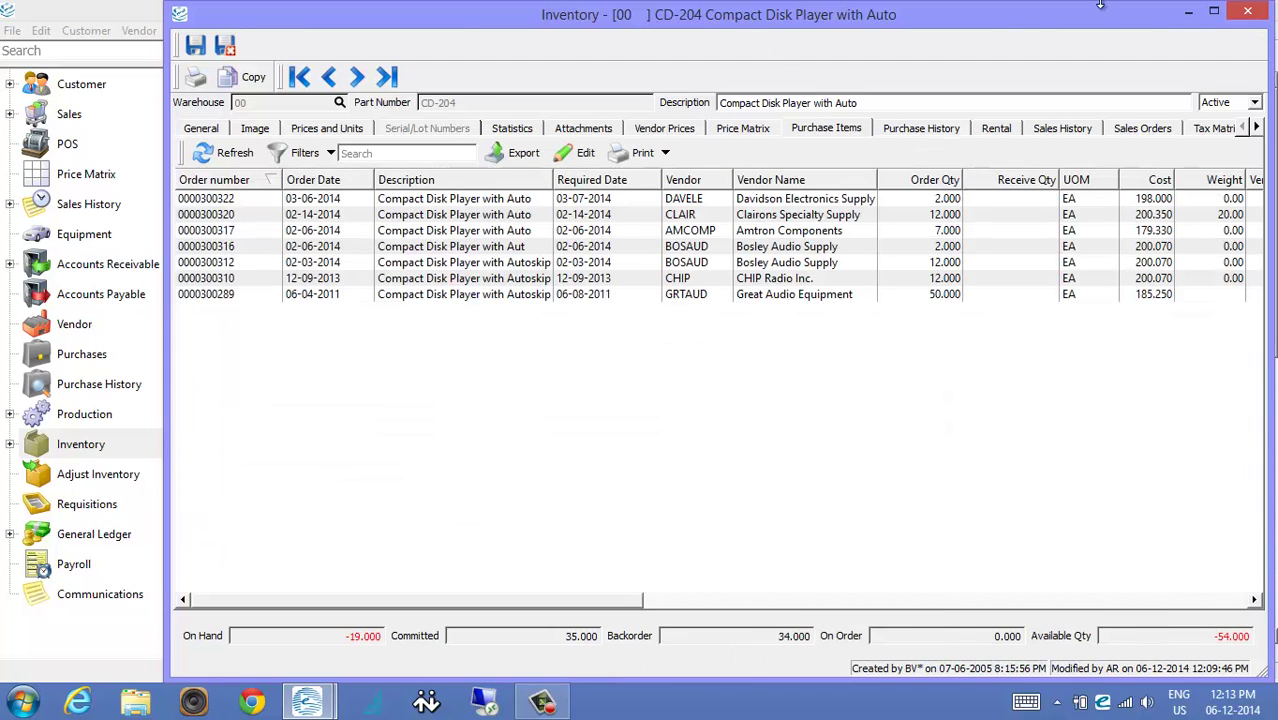
left_click(1250, 12)
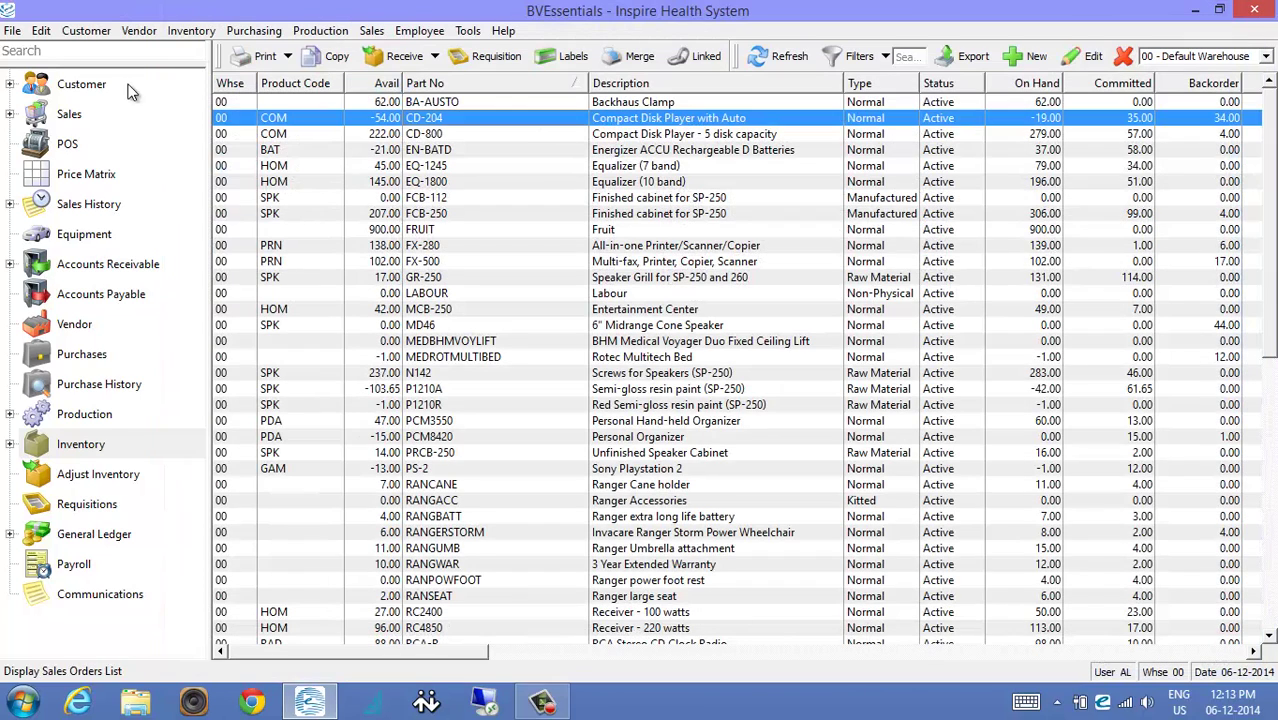
Display the purchase orders list and open the CHIP Radio Inc. order dated 12-09-2013
left_click(68, 360)
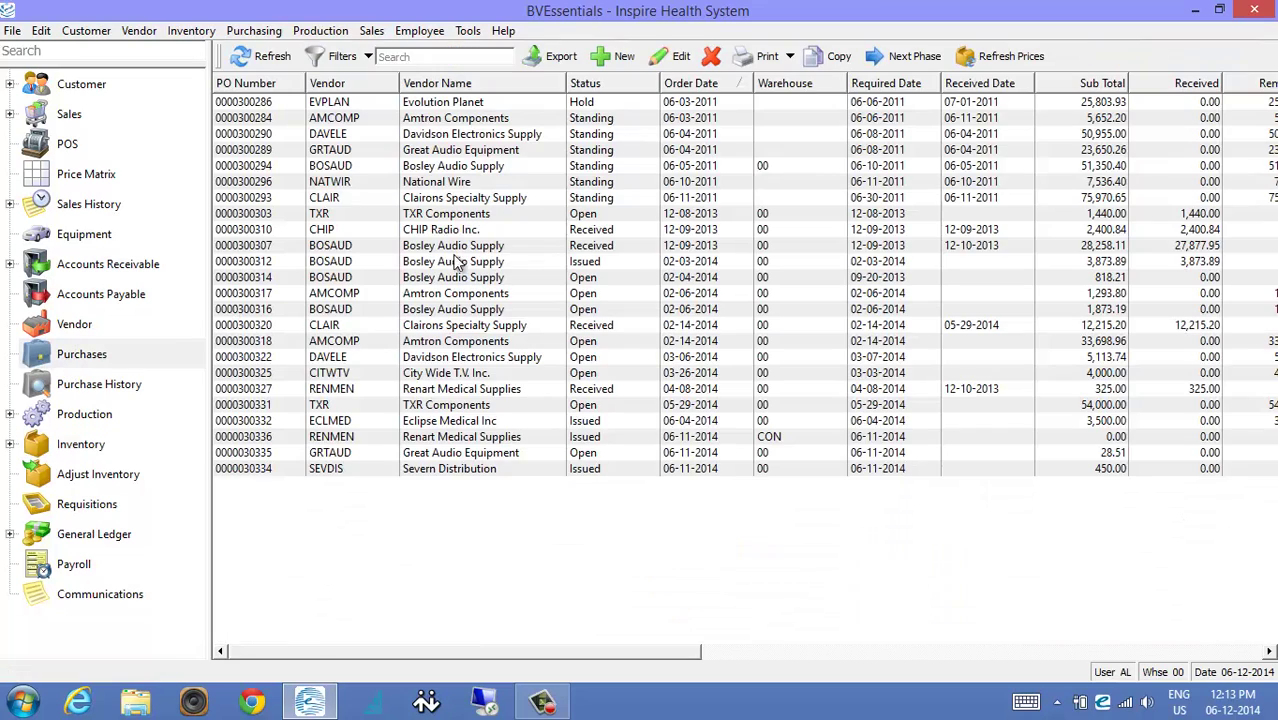
left_click(433, 231)
double_click(433, 231)
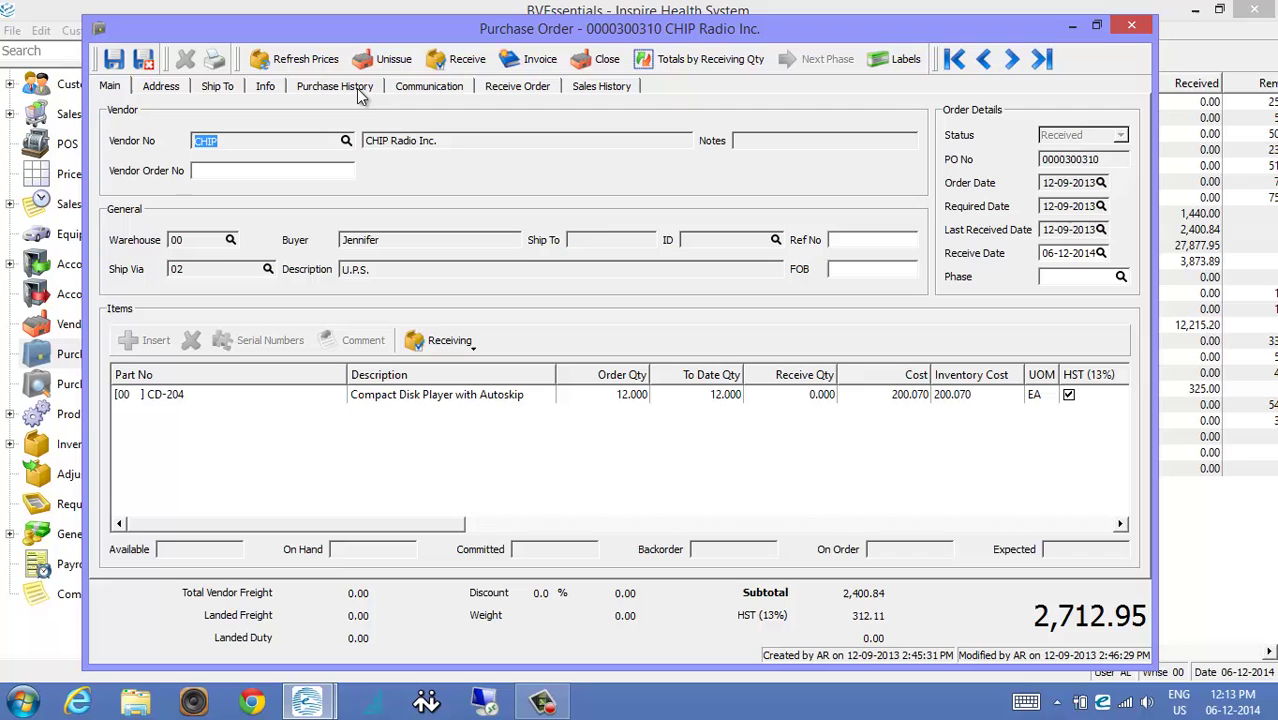
Review the detailed purchase history of CD-204 within the CHIP Radio Inc. order, and close the order
left_click(360, 87)
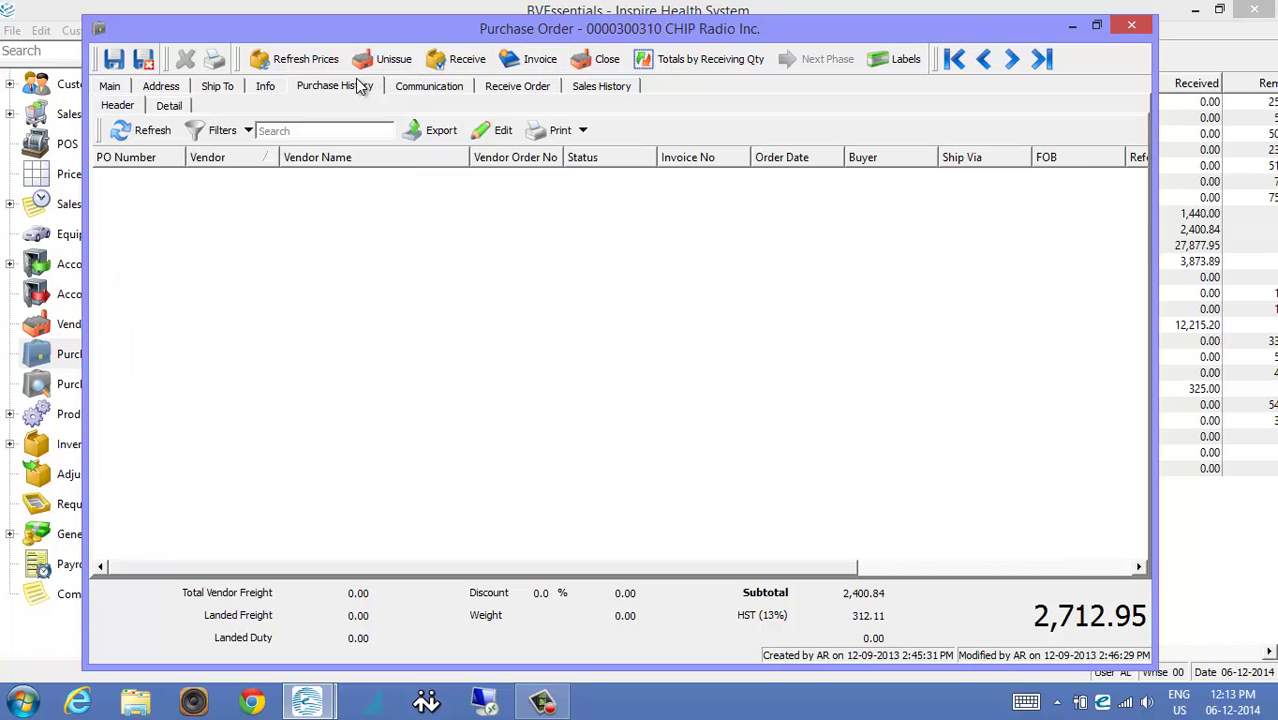
left_click(178, 105)
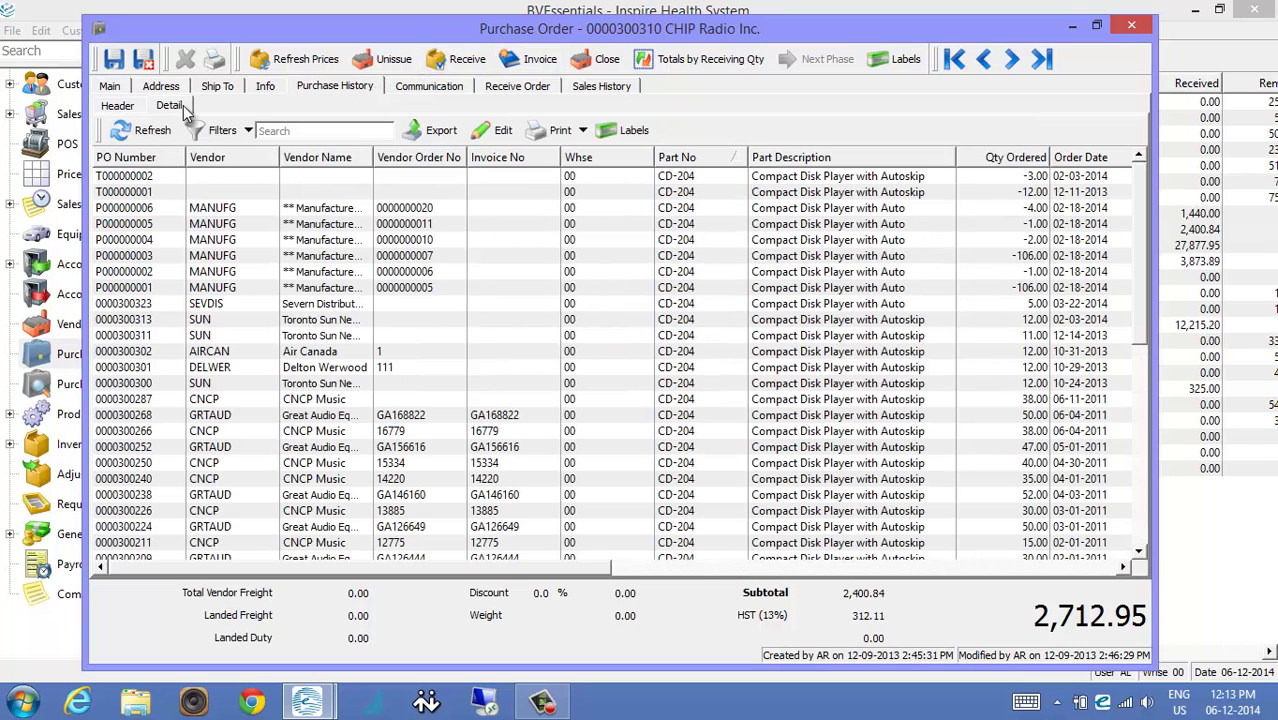
scroll(220, 320, "down", 6)
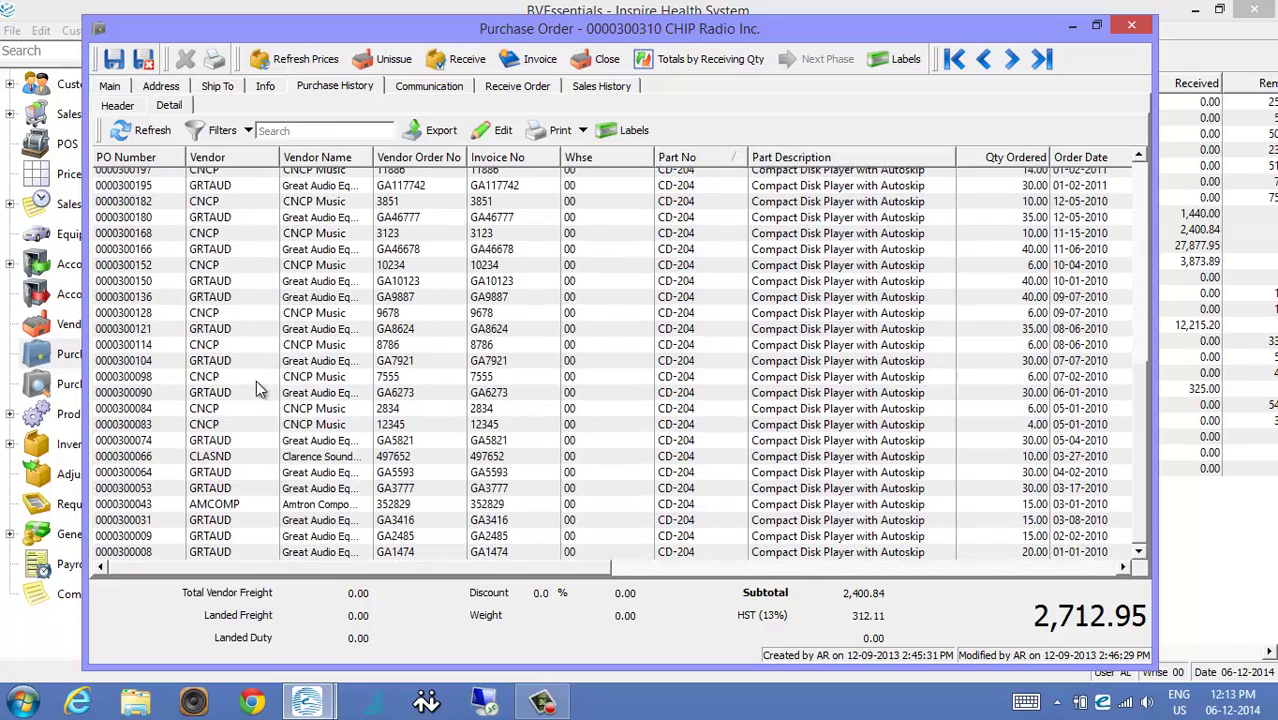
scroll(270, 400, "up", 7)
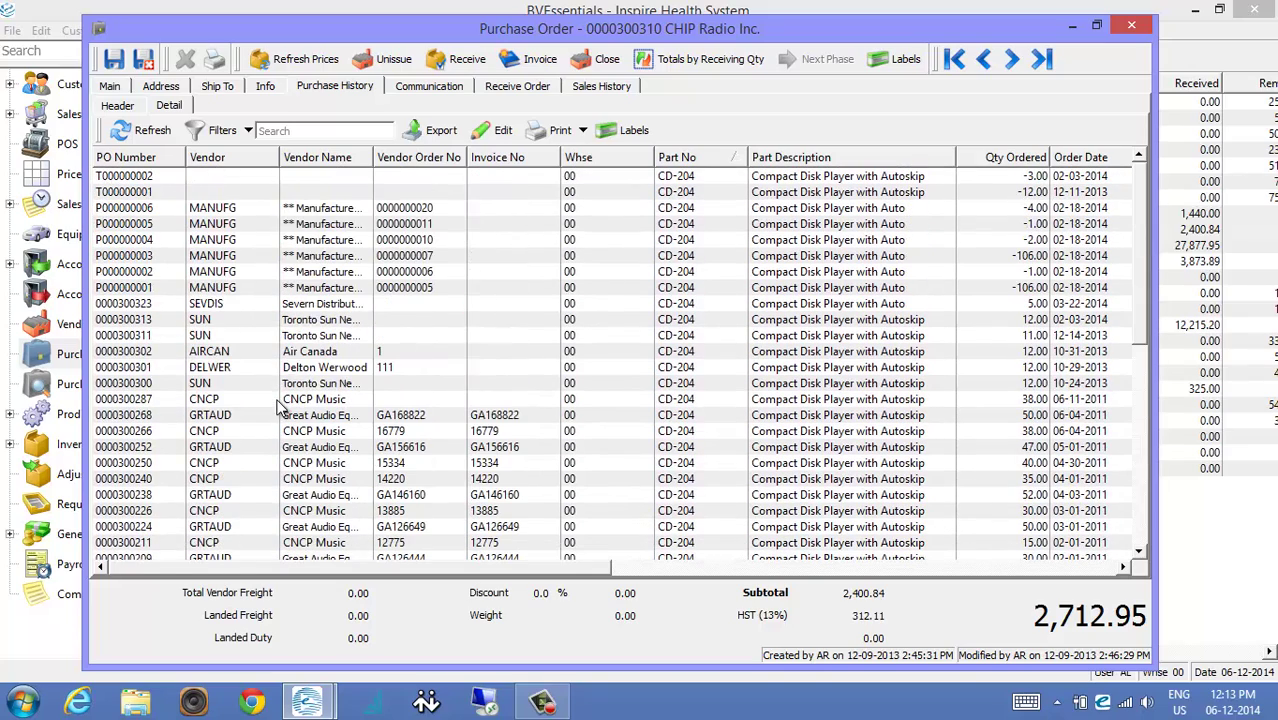
left_click(1134, 28)
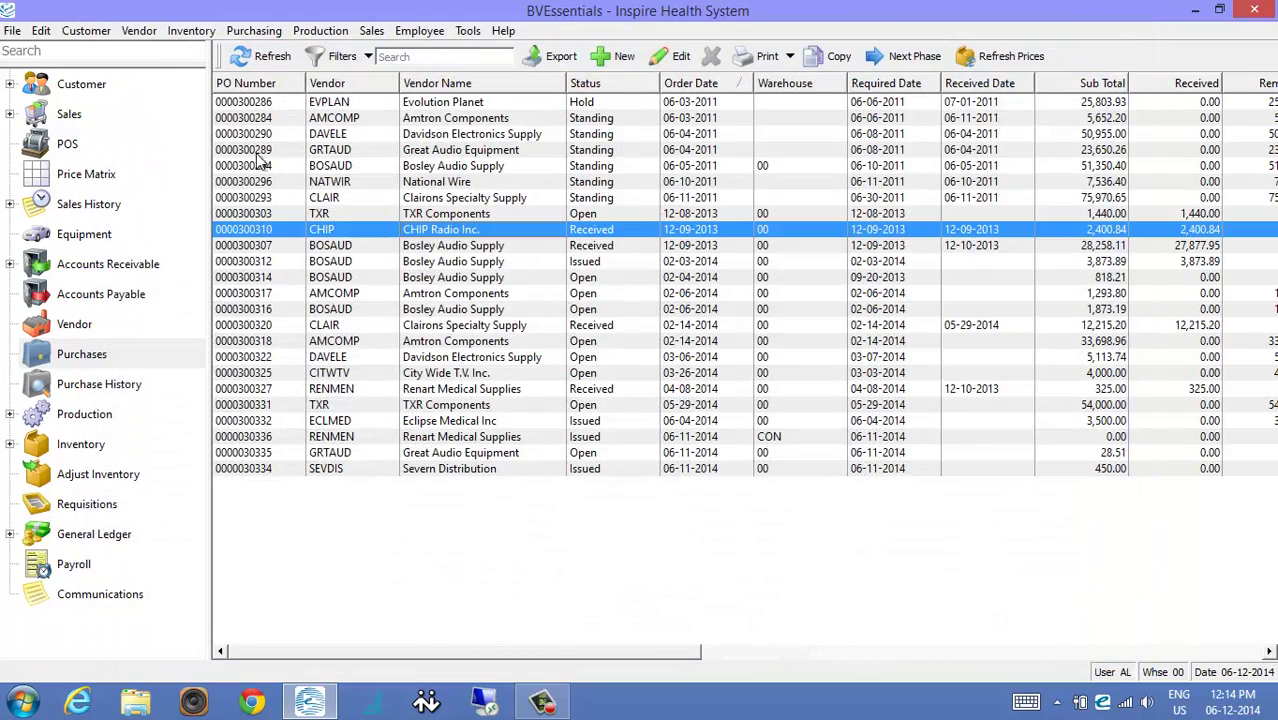
Display the inventory list and bring up parts CD-204 through FCB-250 for editing together
left_click(88, 447)
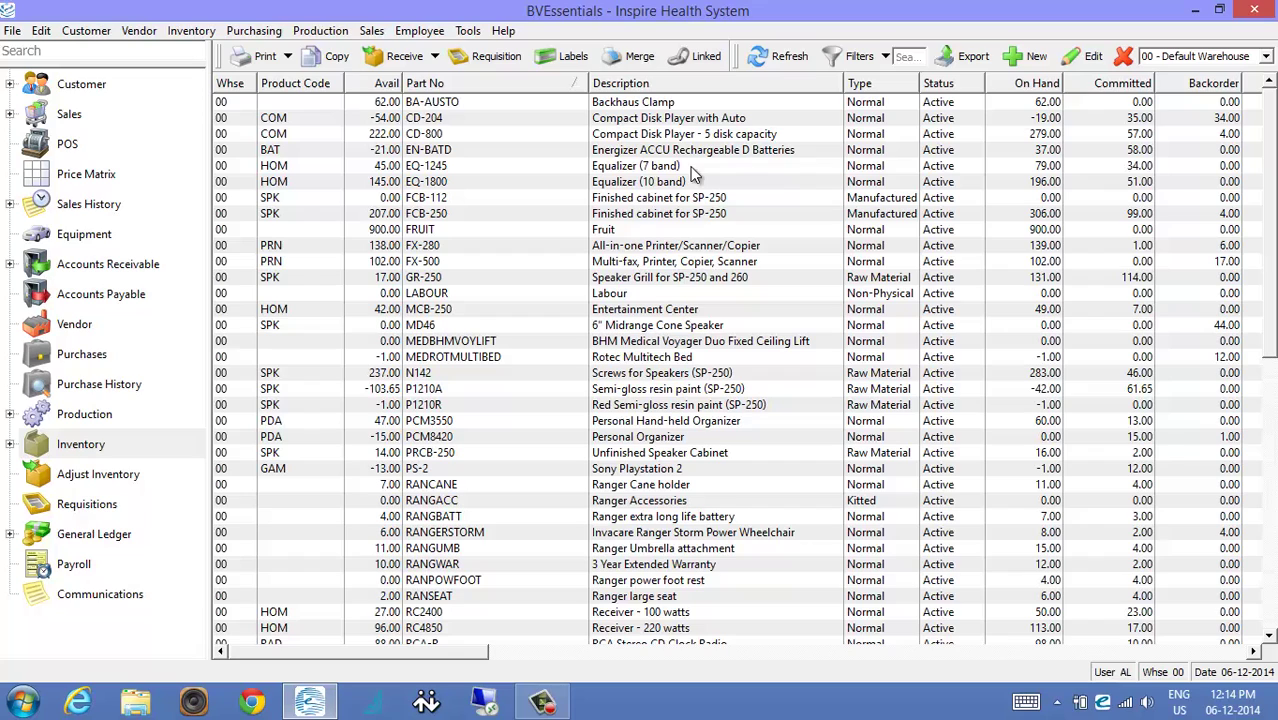
left_click_drag(670, 120, 675, 214)
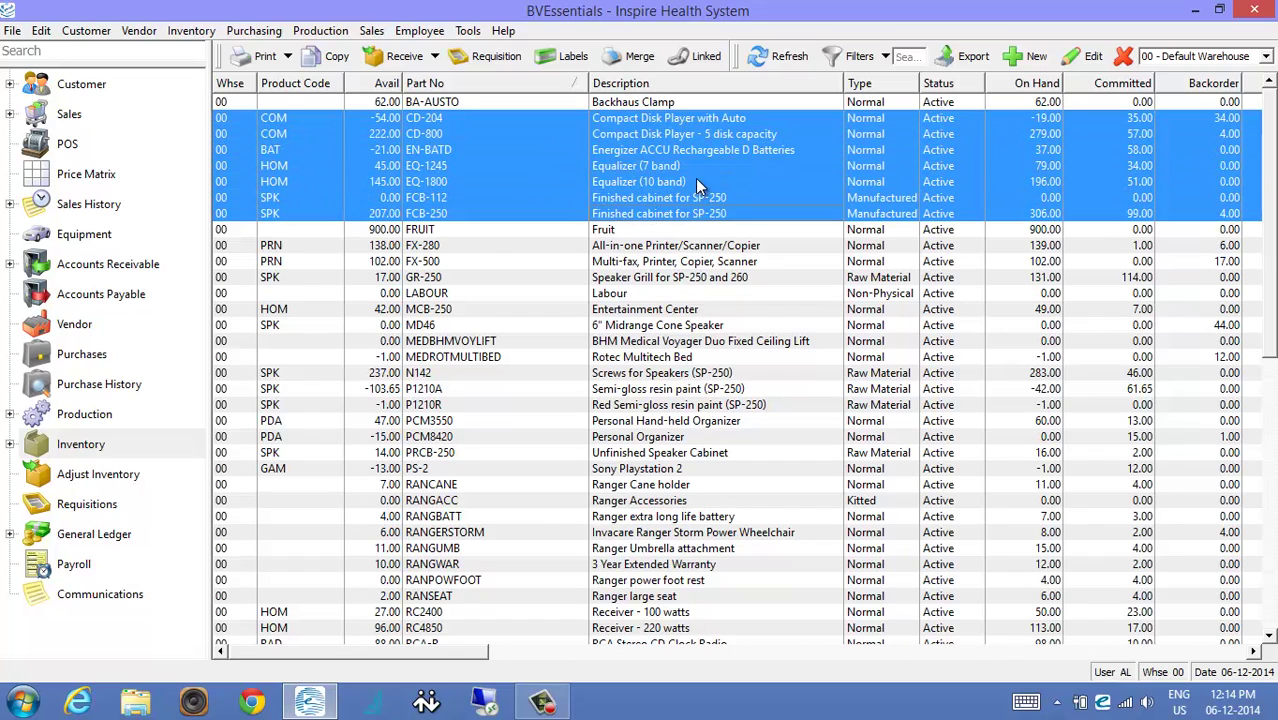
left_click(1086, 58)
Look over the fields that can be changed in the bulk inventory edit, including purchasing and sell prices, and close it without saving
left_click_drag(843, 20, 912, 20)
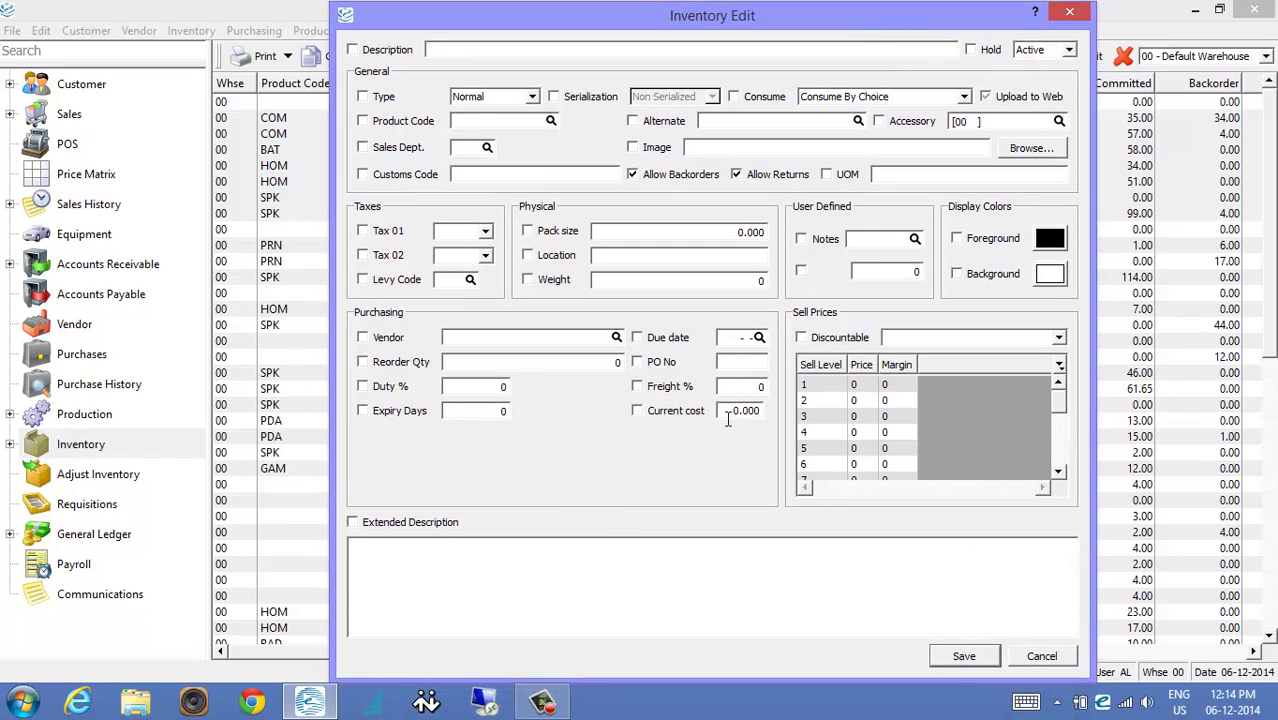
left_click(553, 282)
left_click(435, 575)
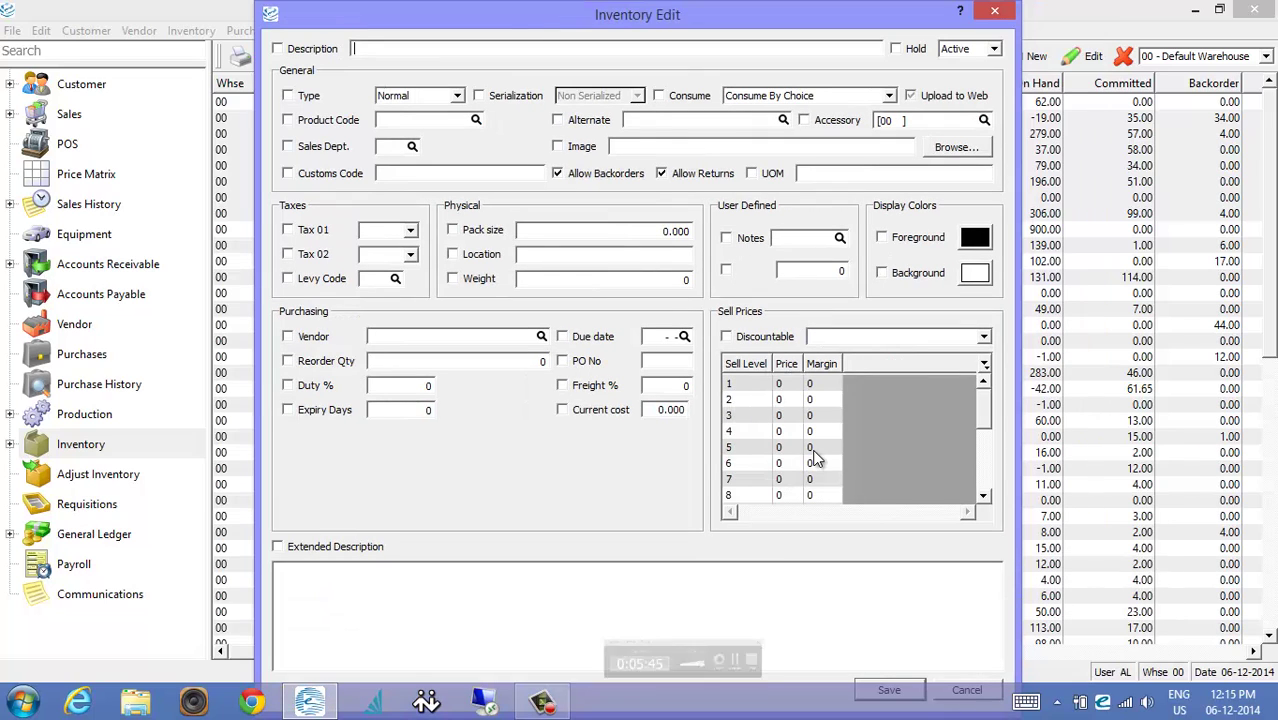
left_click(995, 11)
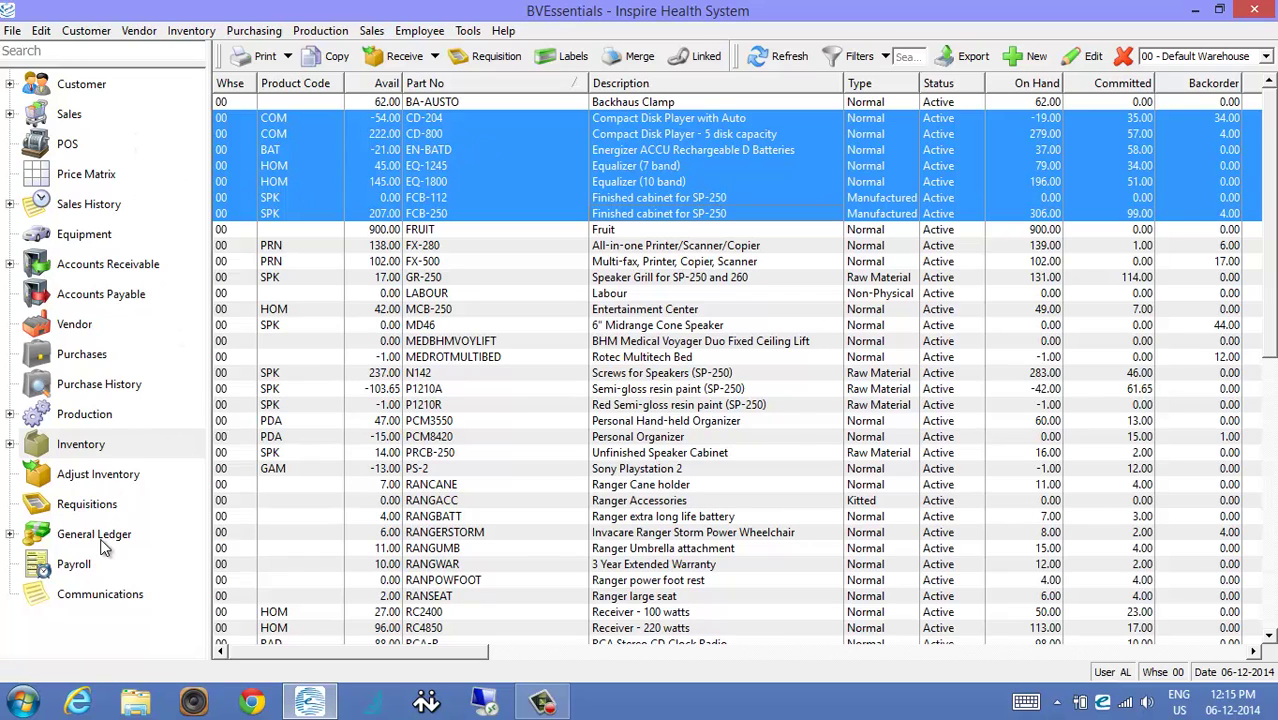
Open the Canada Post vendor record from the vendor list and turn off Print Cheques in its billing settings
left_click(76, 328)
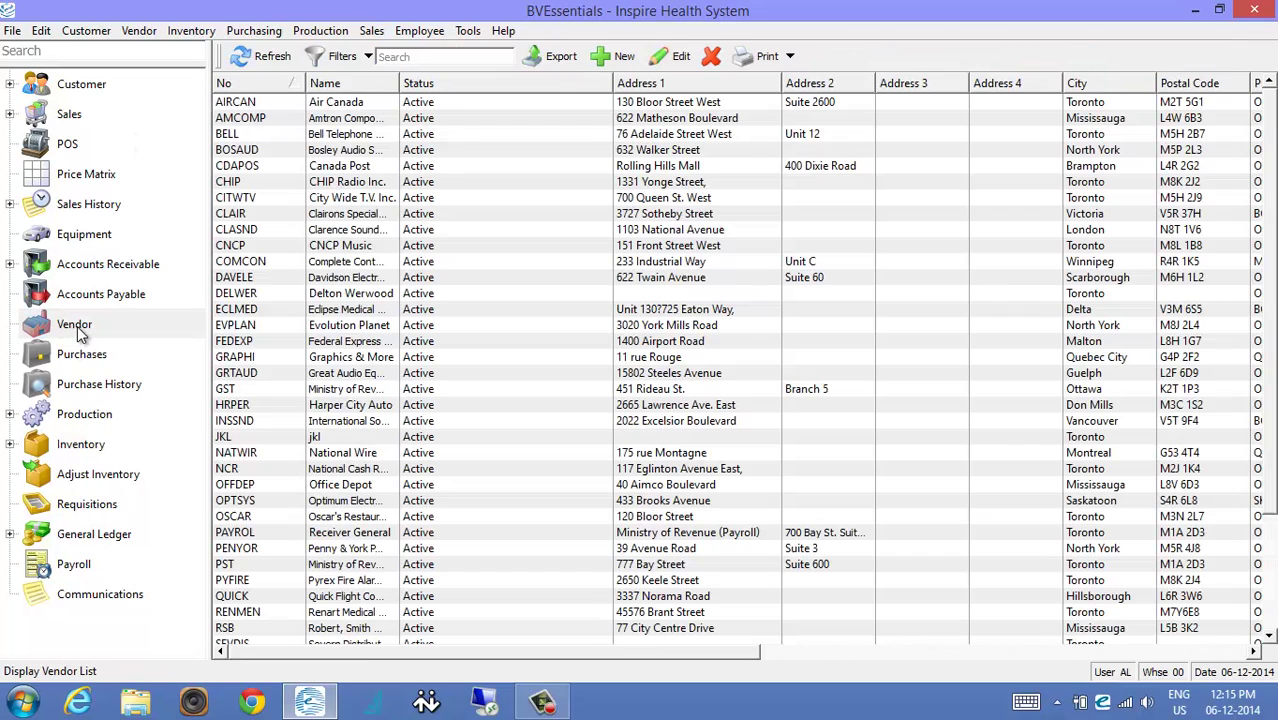
left_click(361, 168)
double_click(358, 172)
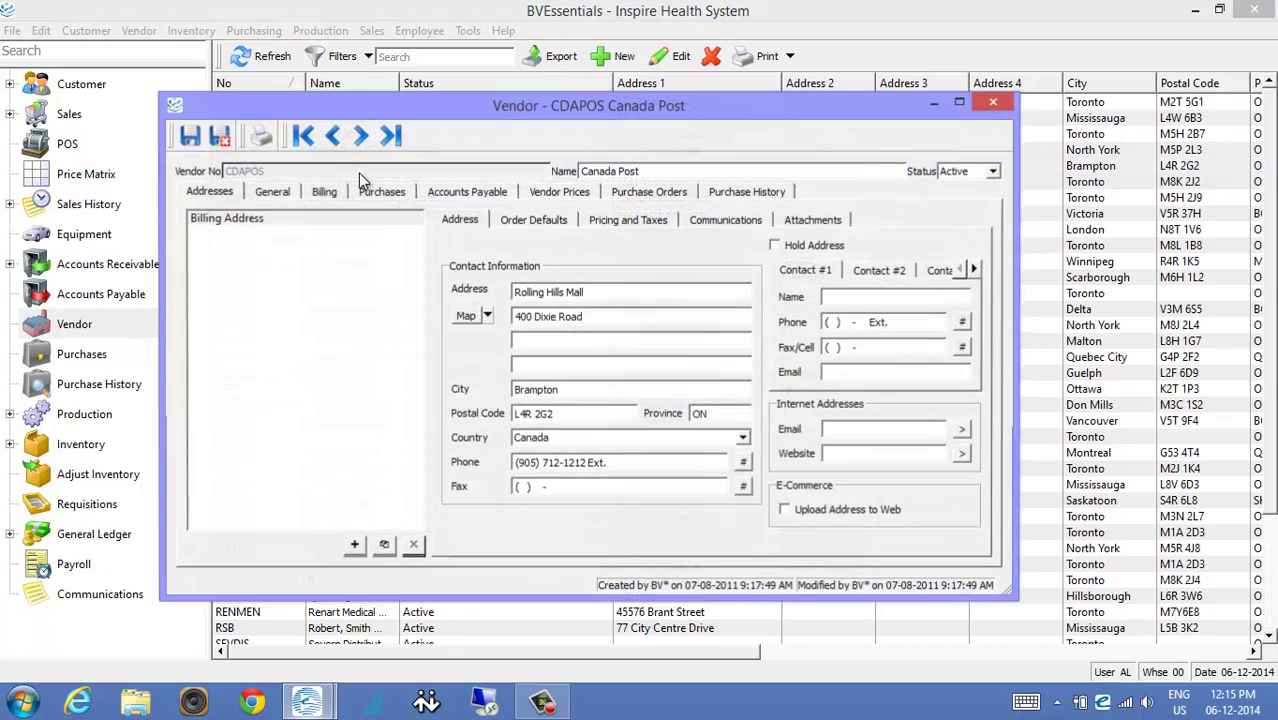
left_click(324, 193)
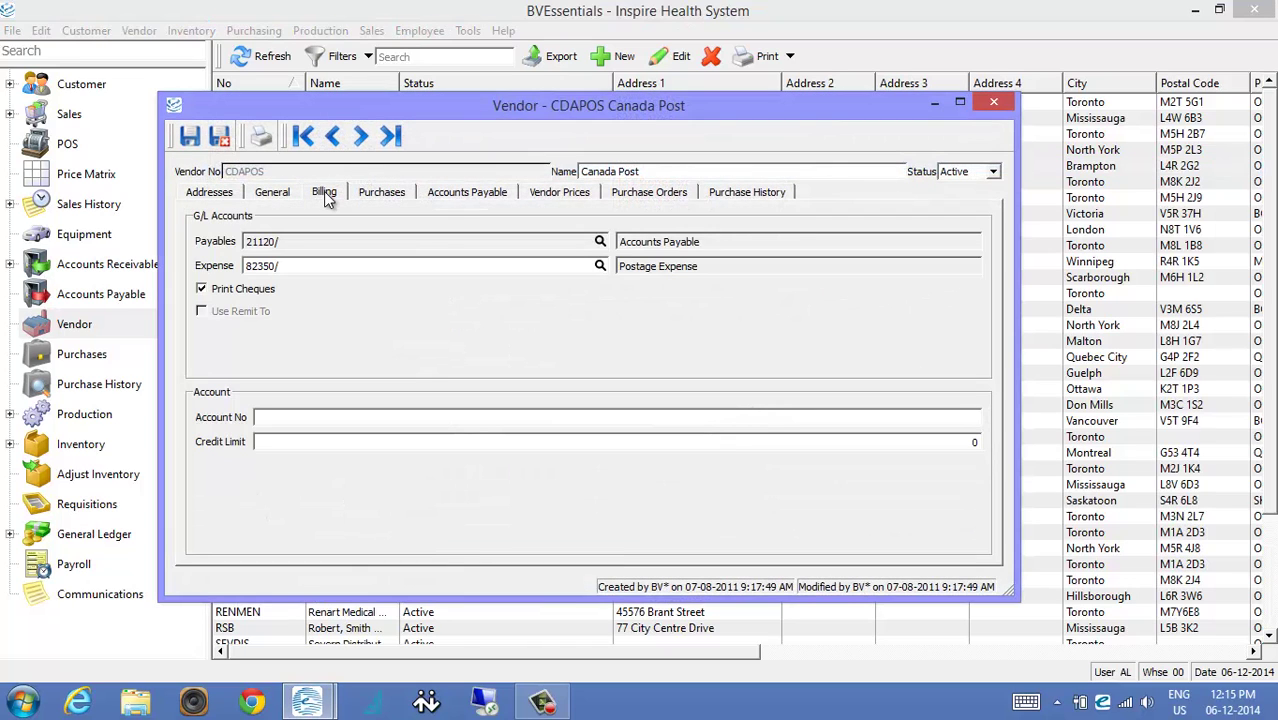
left_click(258, 292)
mouse_move(257, 316)
Add a Remit to address named "rtrtrt" with the address line "rtrt" to the Canada Post vendor, and save the record
left_click(222, 199)
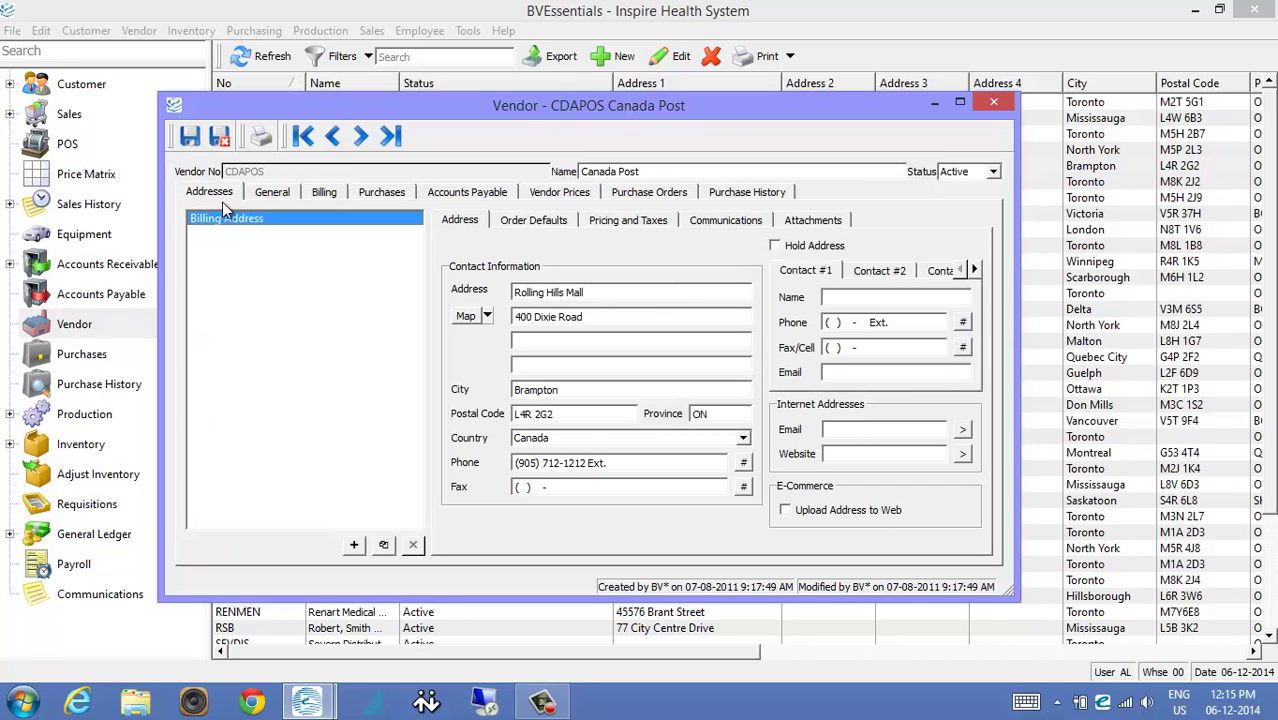
left_click(353, 544)
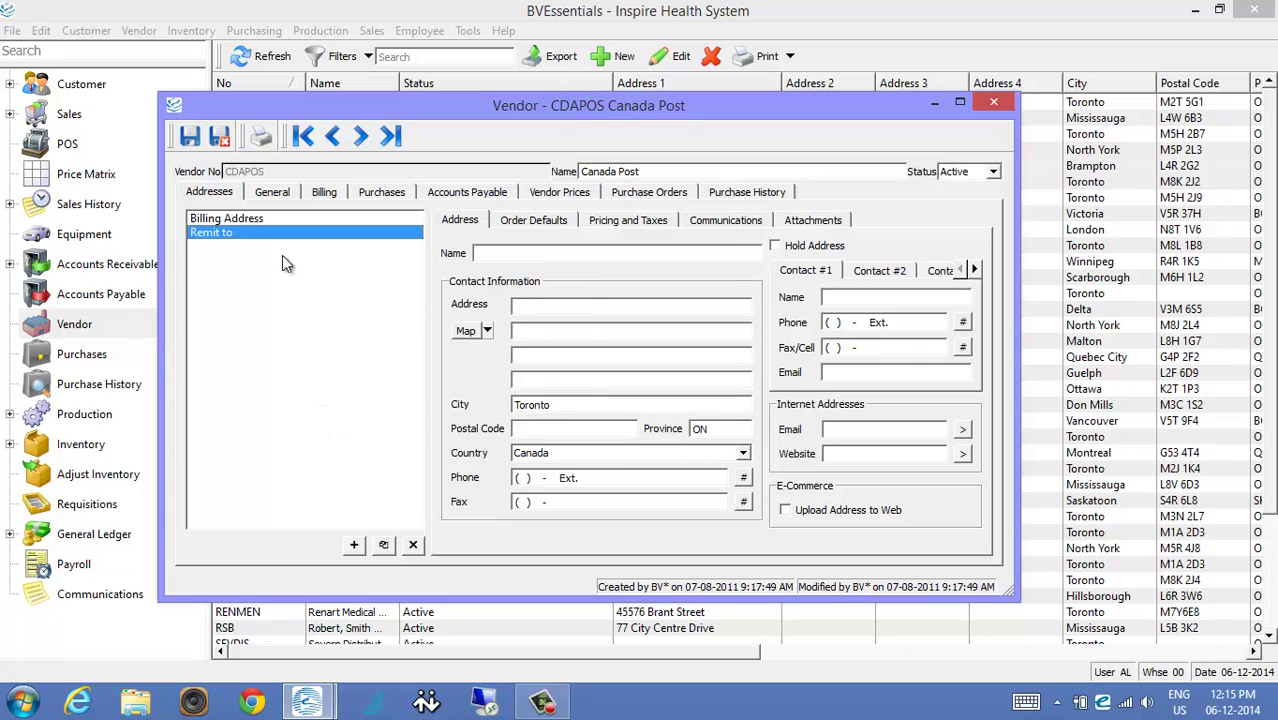
left_click(507, 252)
type("rtrtrt")
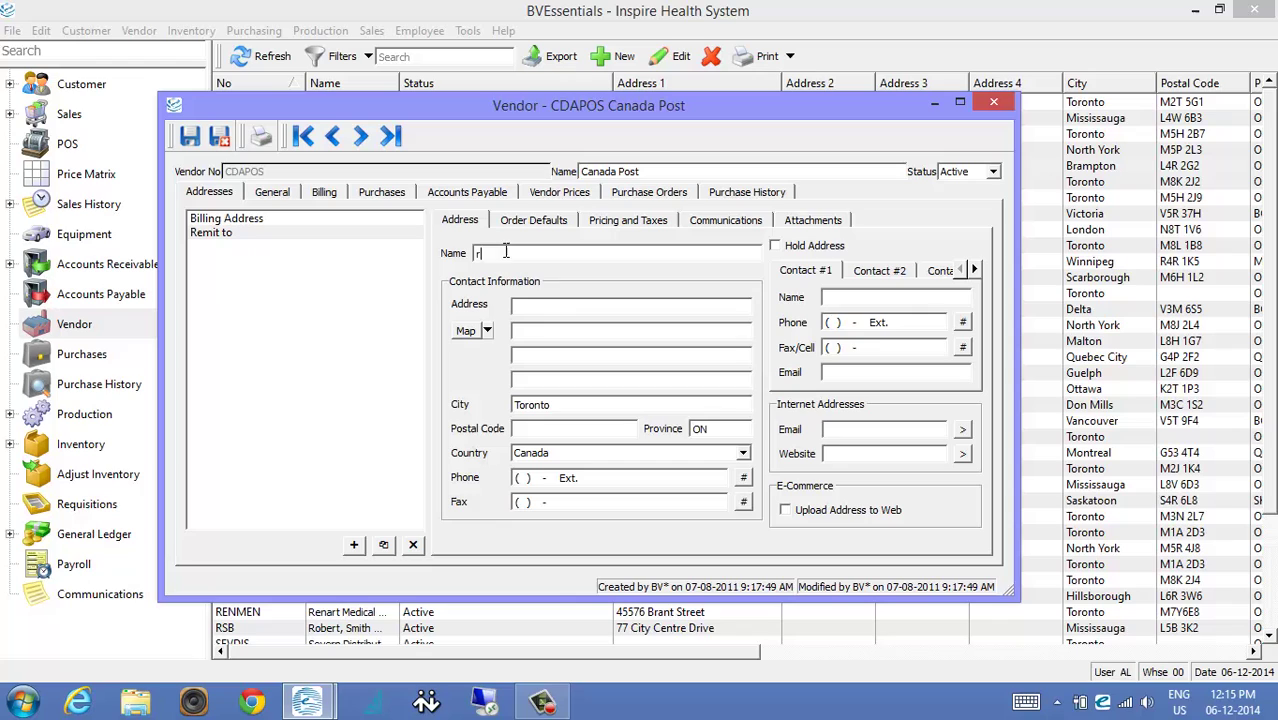
left_click(538, 307)
type("rtrt")
left_click(190, 137)
Review the Use Remit To option in the vendor's billing settings, and close the record without saving further changes
left_click(322, 193)
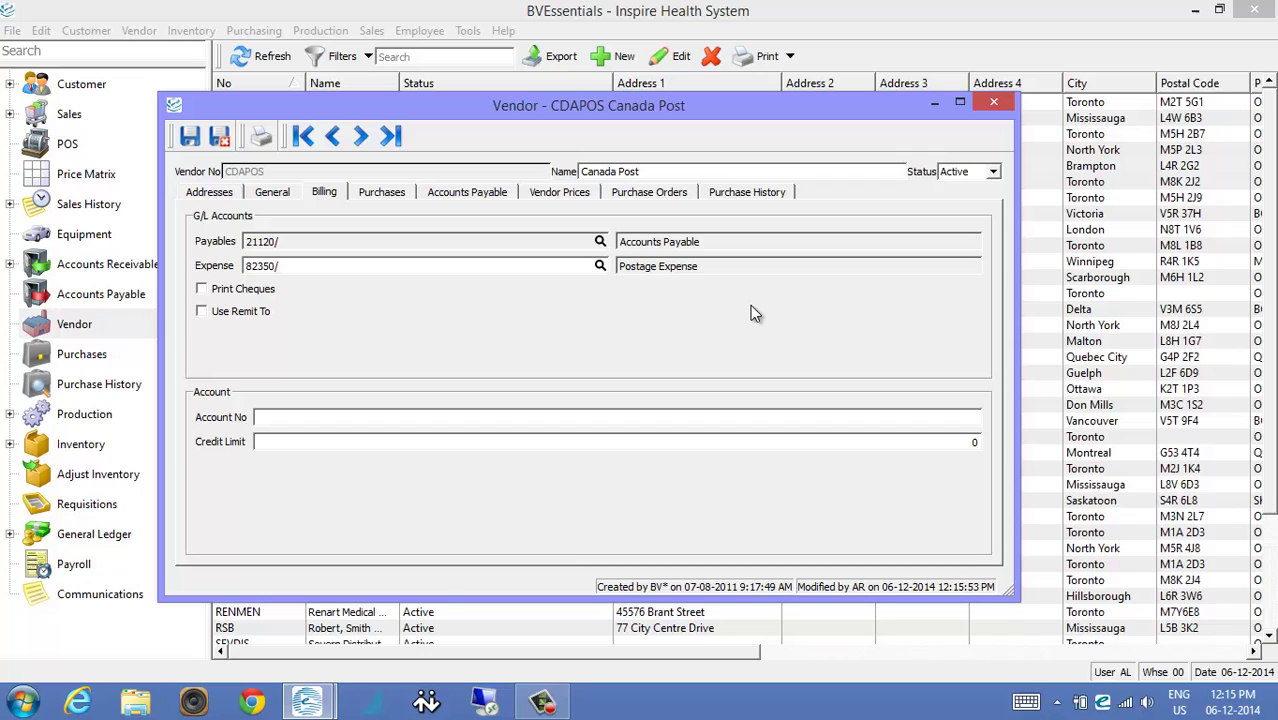
left_click(993, 102)
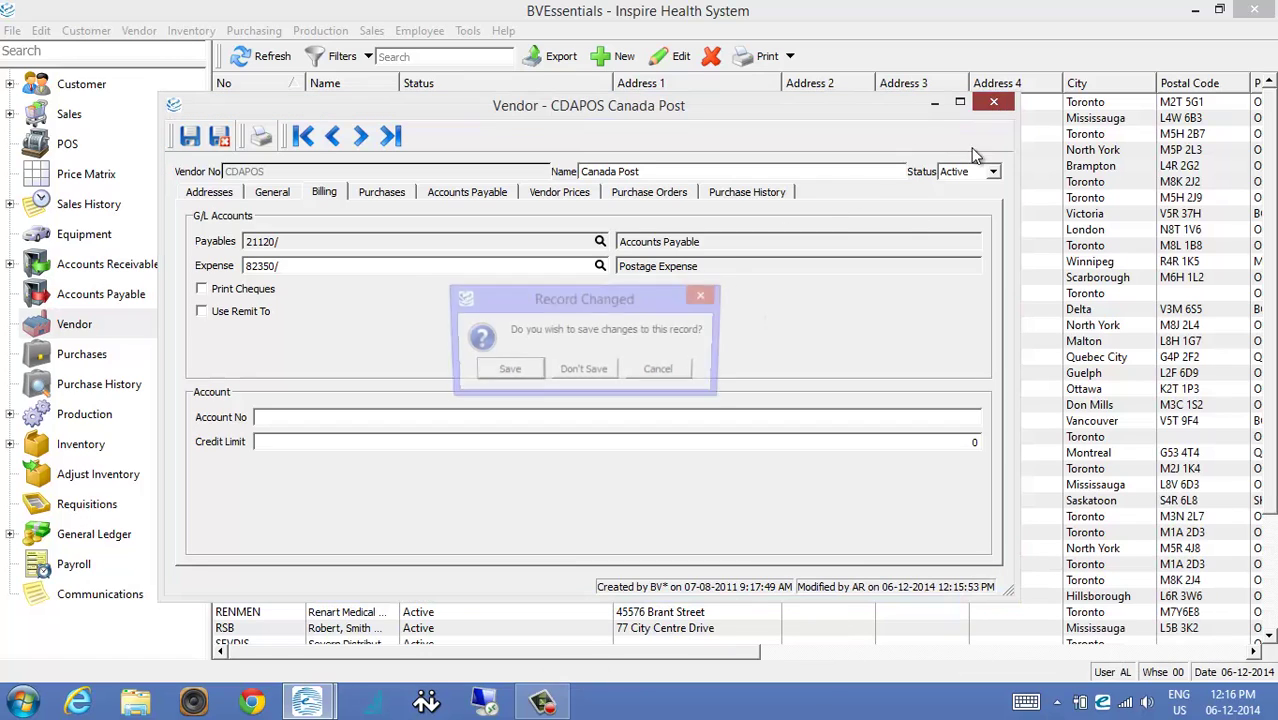
left_click(597, 372)
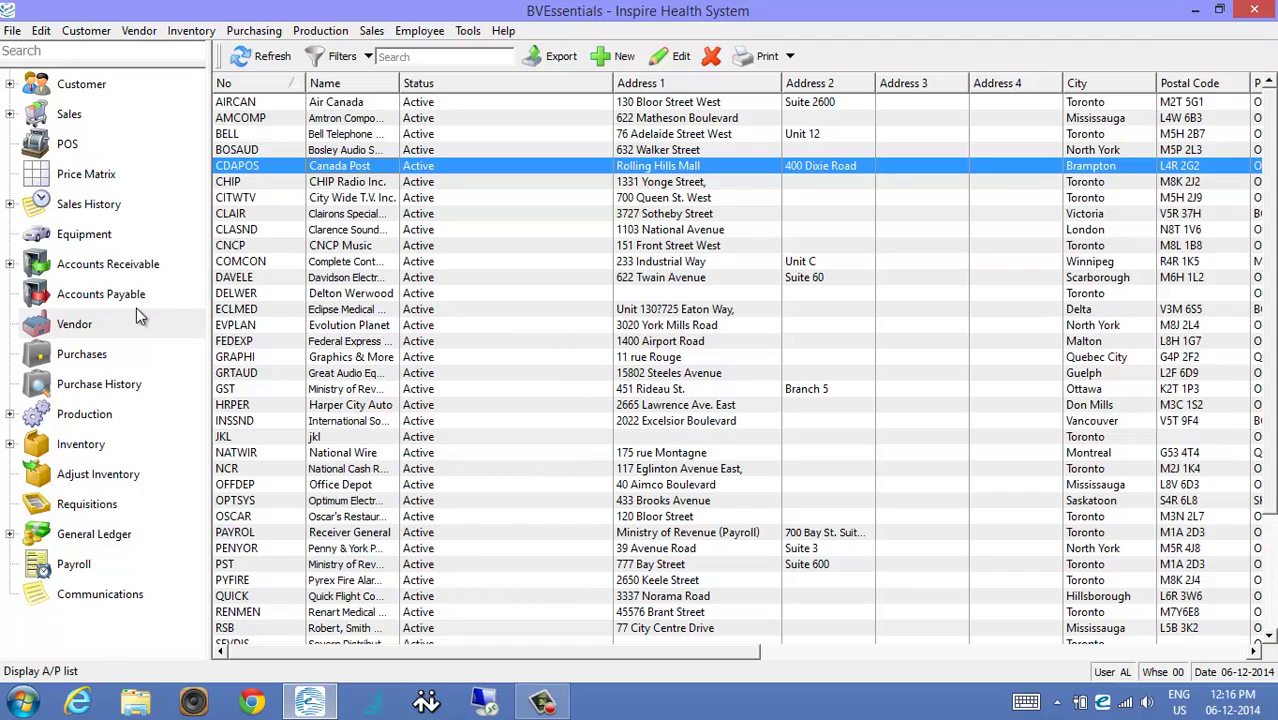
Display the purchase orders list and create a new purchase order for vendor DELWER
left_click(87, 355)
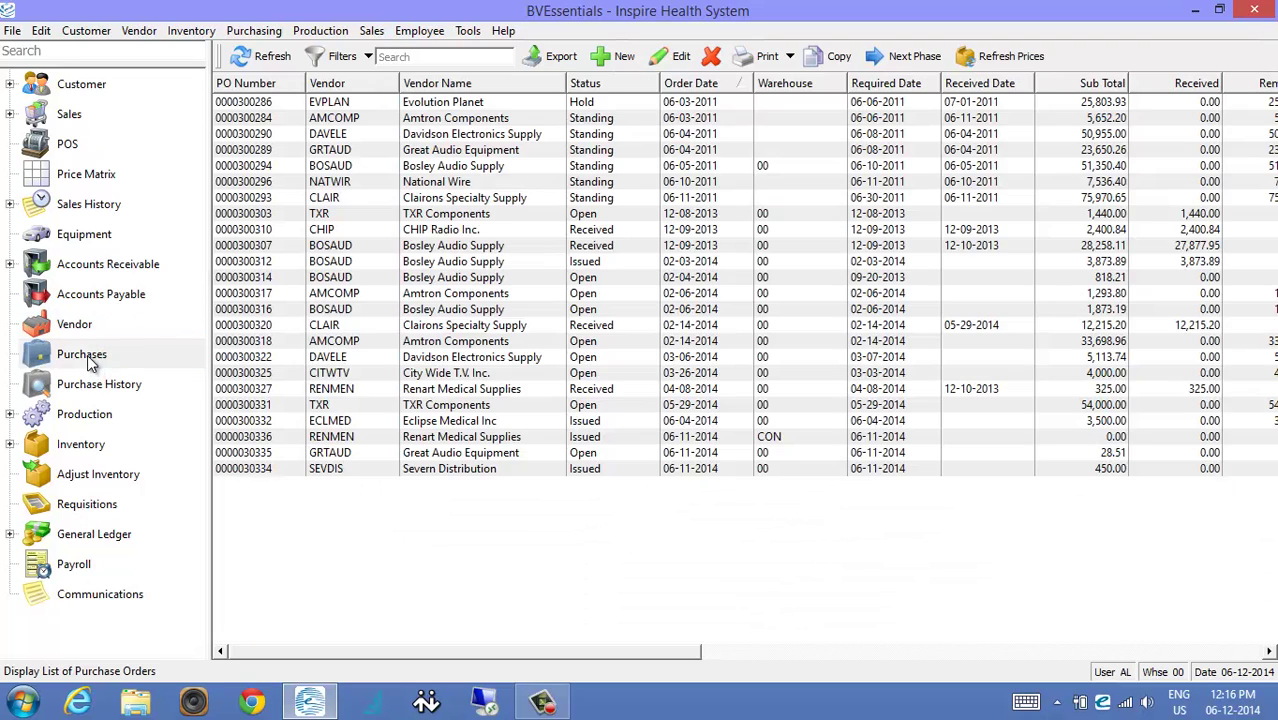
left_click(338, 261)
left_click(613, 55)
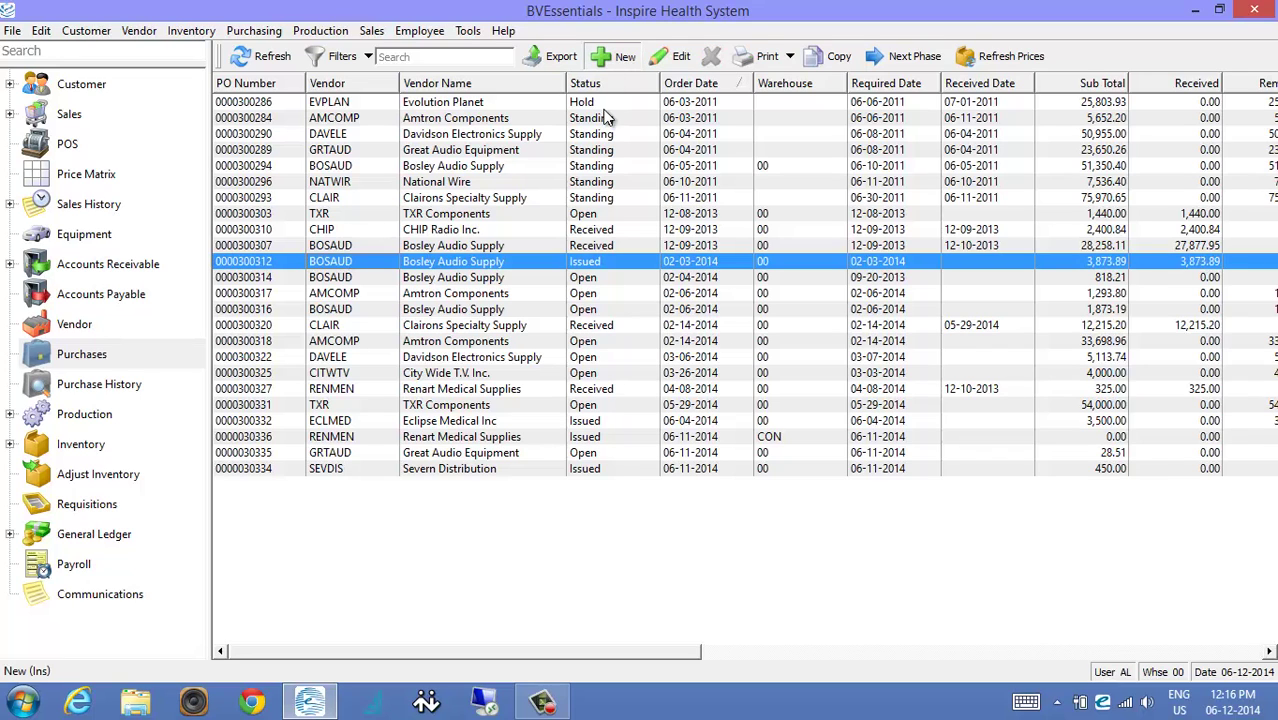
type("D")
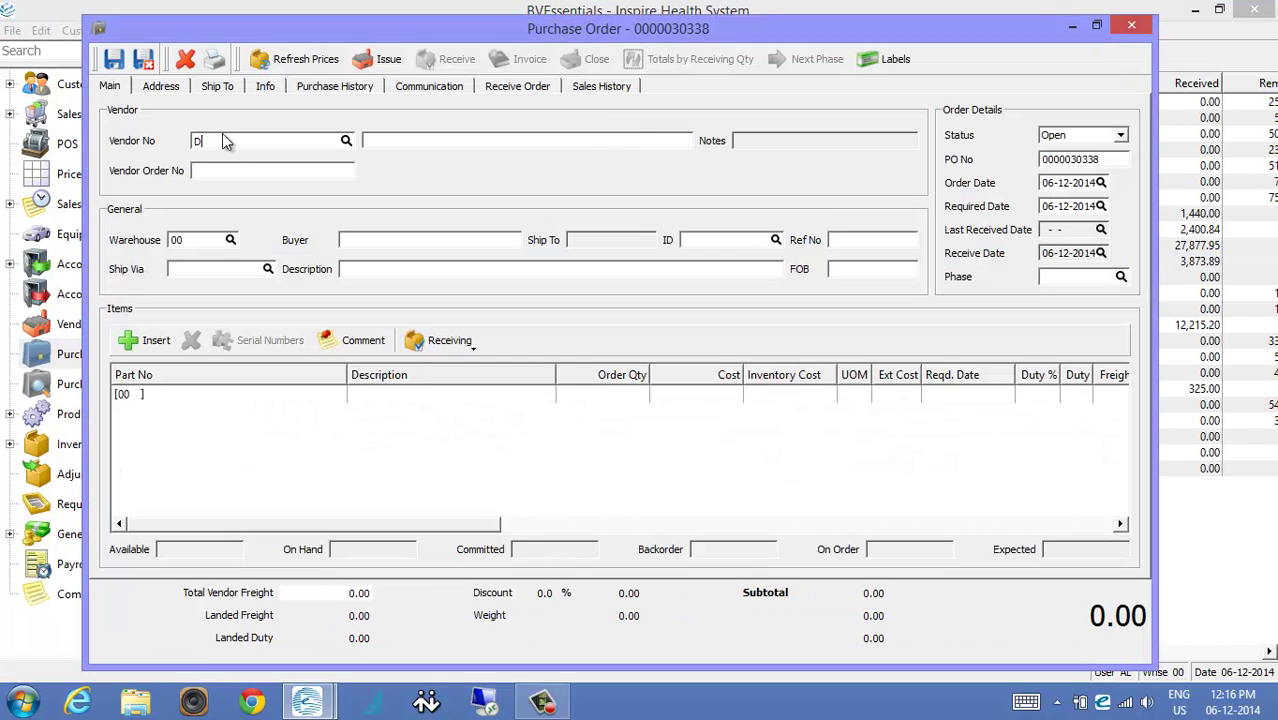
left_click(228, 171)
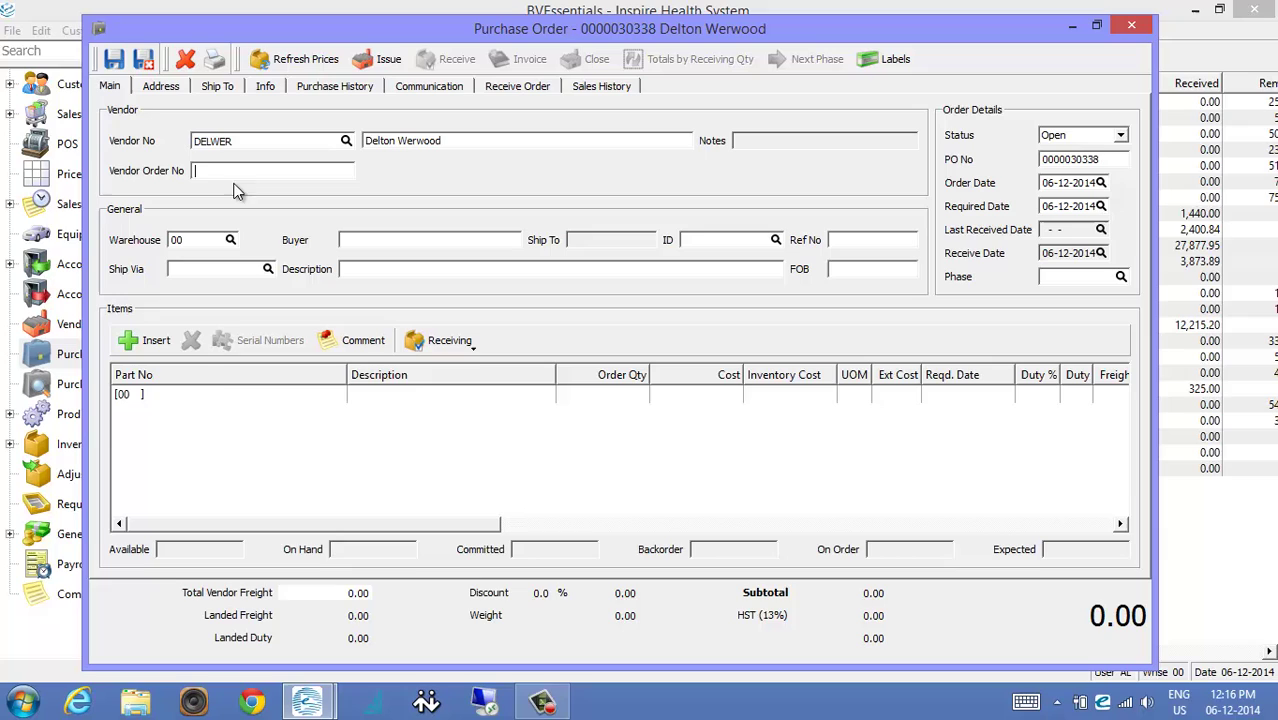
Add part FX-280 with an order quantity of 2 to the purchase order, issue the order and close it
left_click(197, 394)
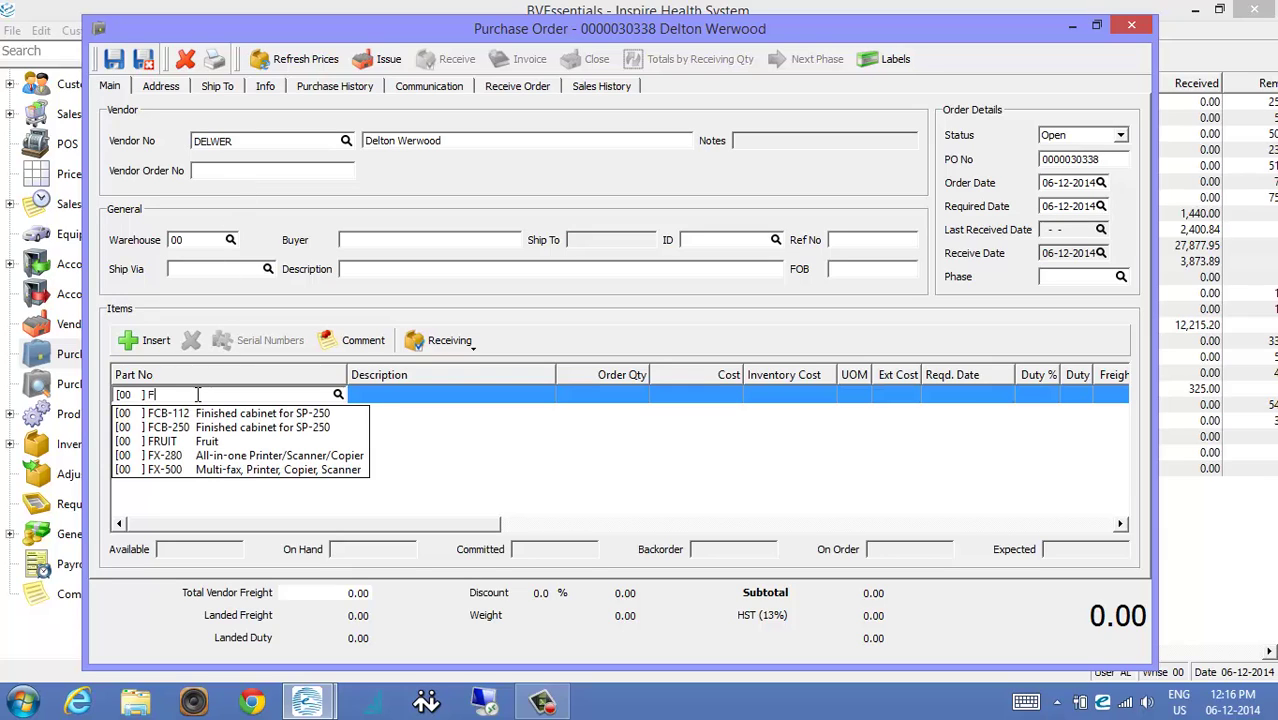
left_click(200, 414)
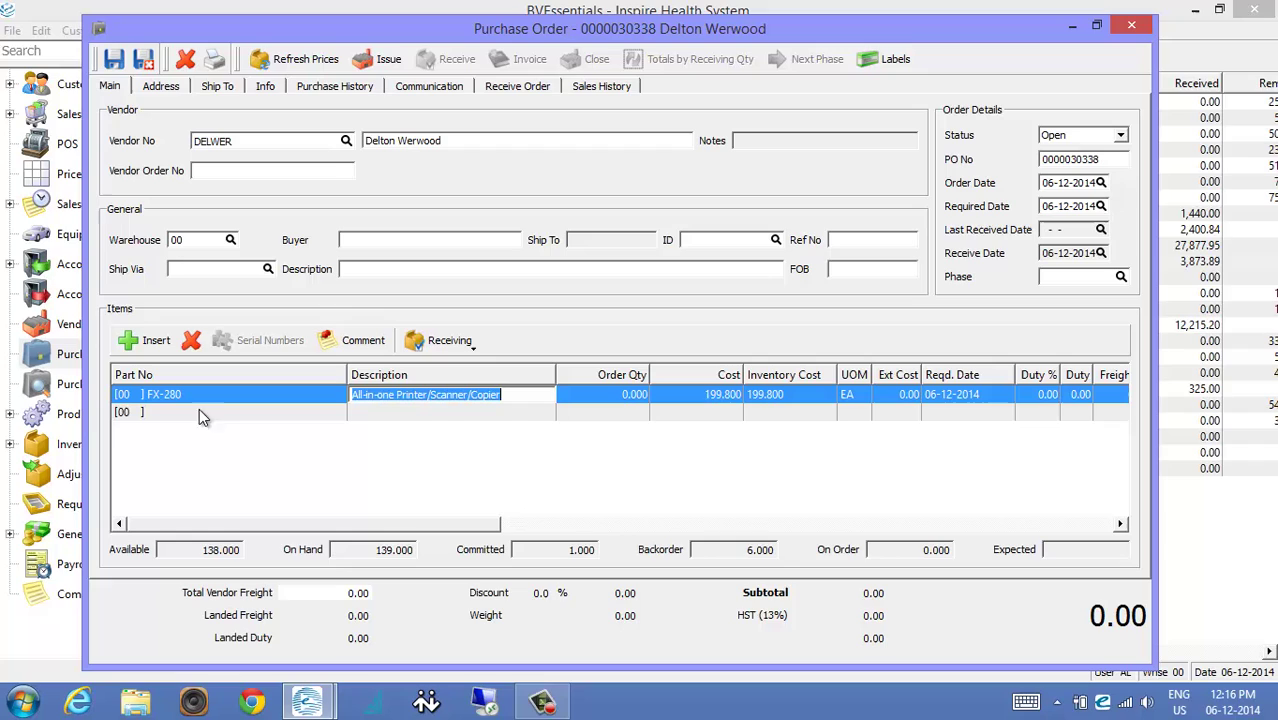
left_click(610, 394)
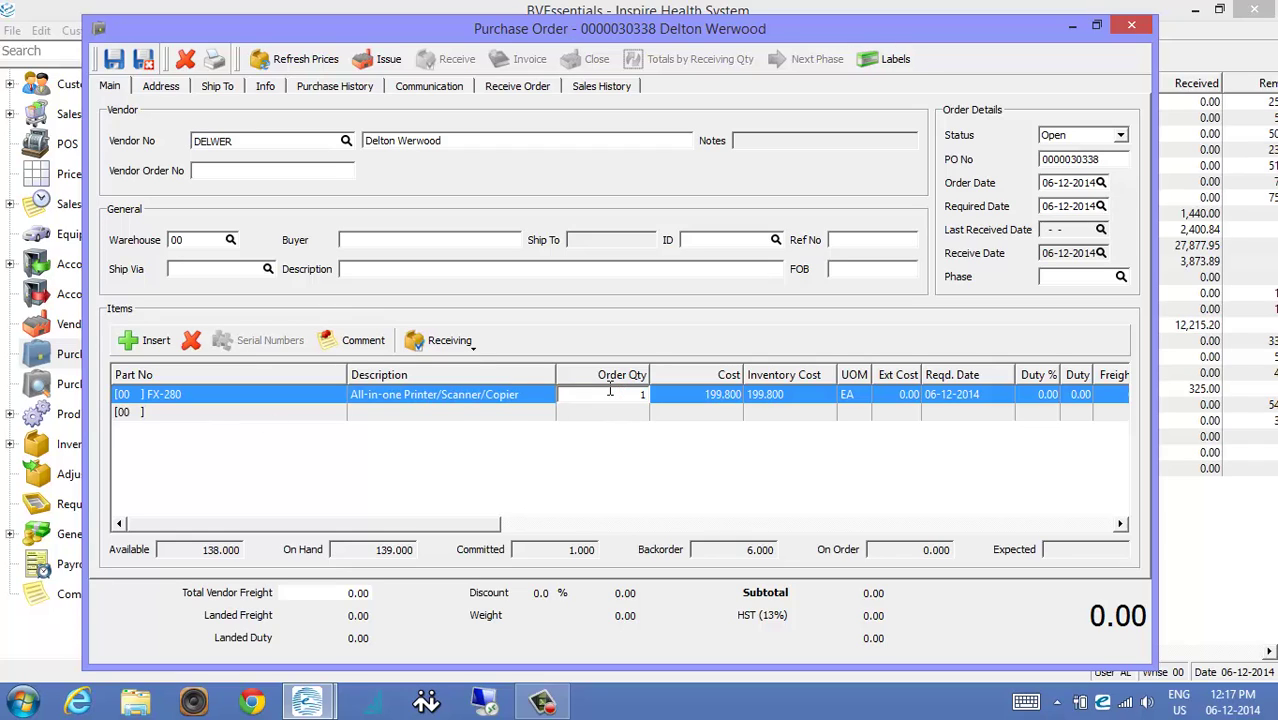
type("2")
key("Tab")
left_click(380, 60)
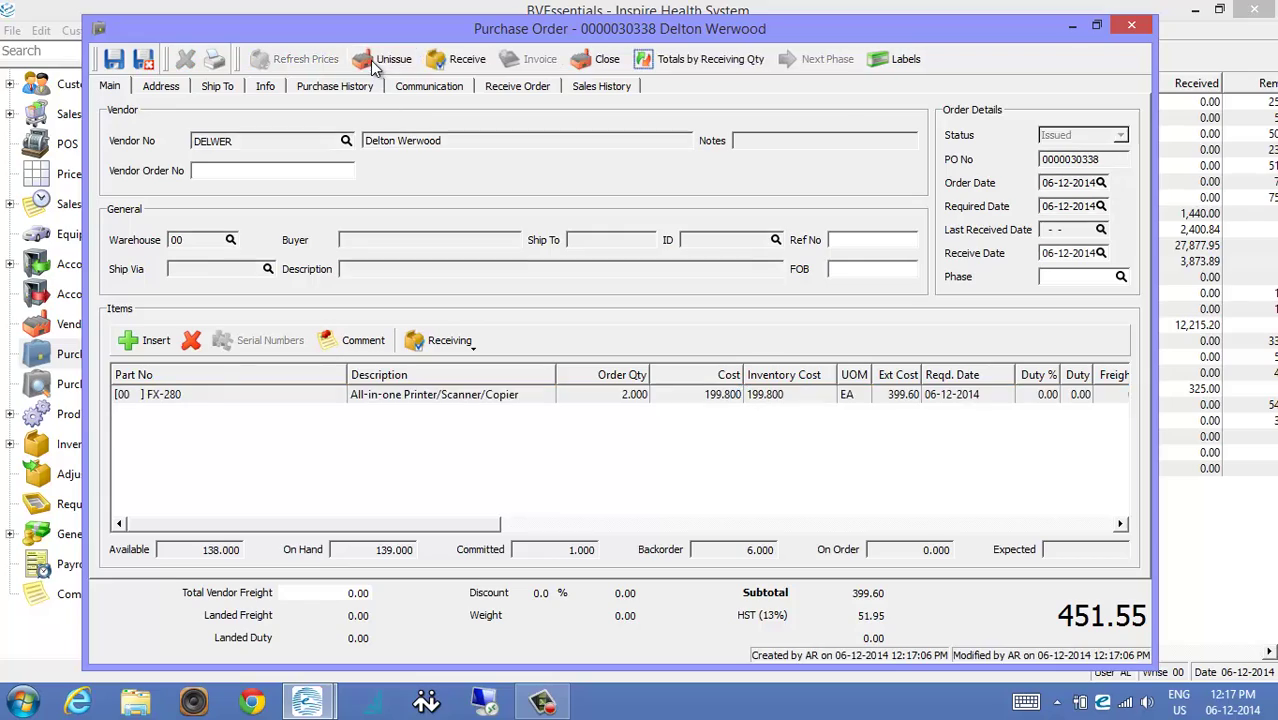
left_click(758, 34)
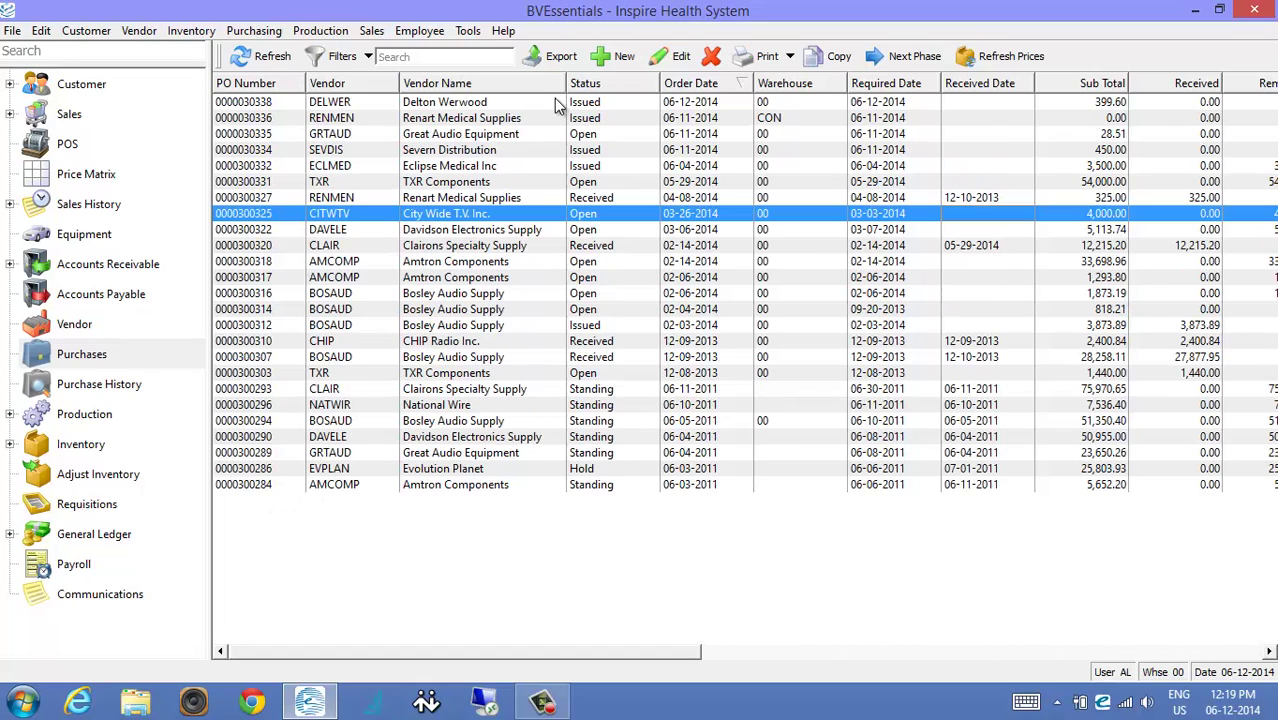
Reopen the issued DELWER purchase order and set the receive quantity of FX-280 to 2
left_click(279, 101)
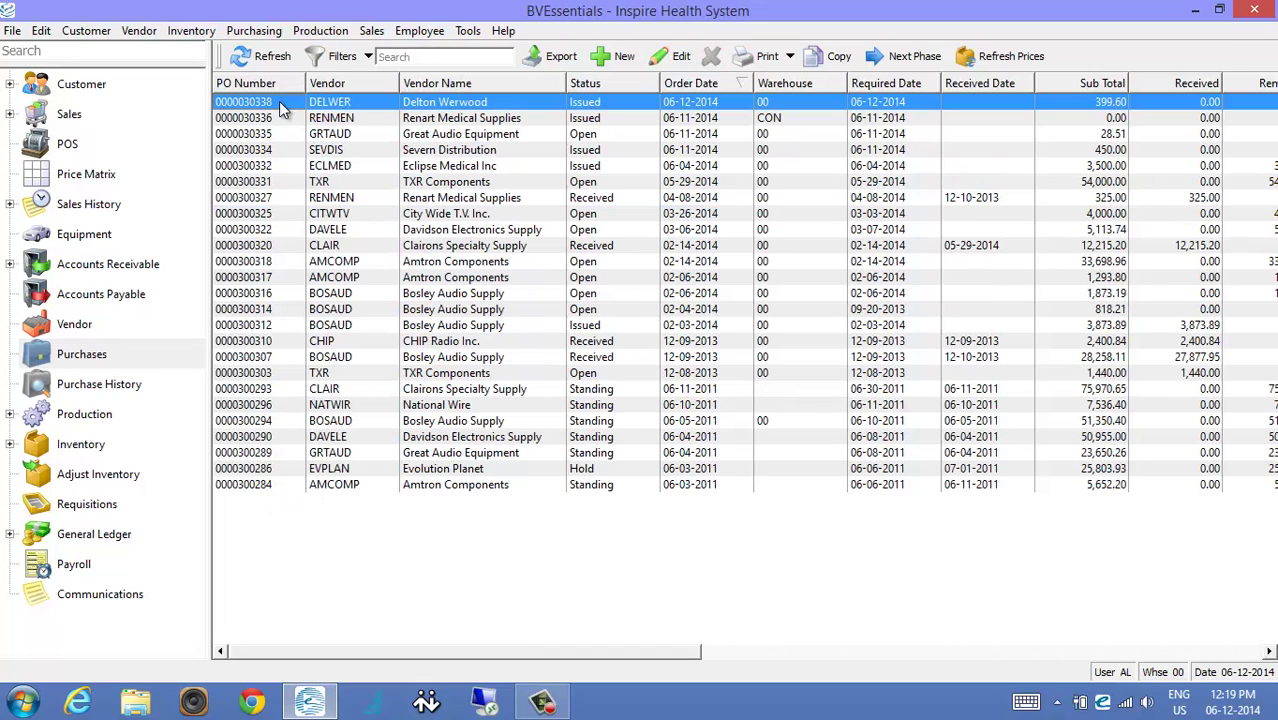
double_click(279, 101)
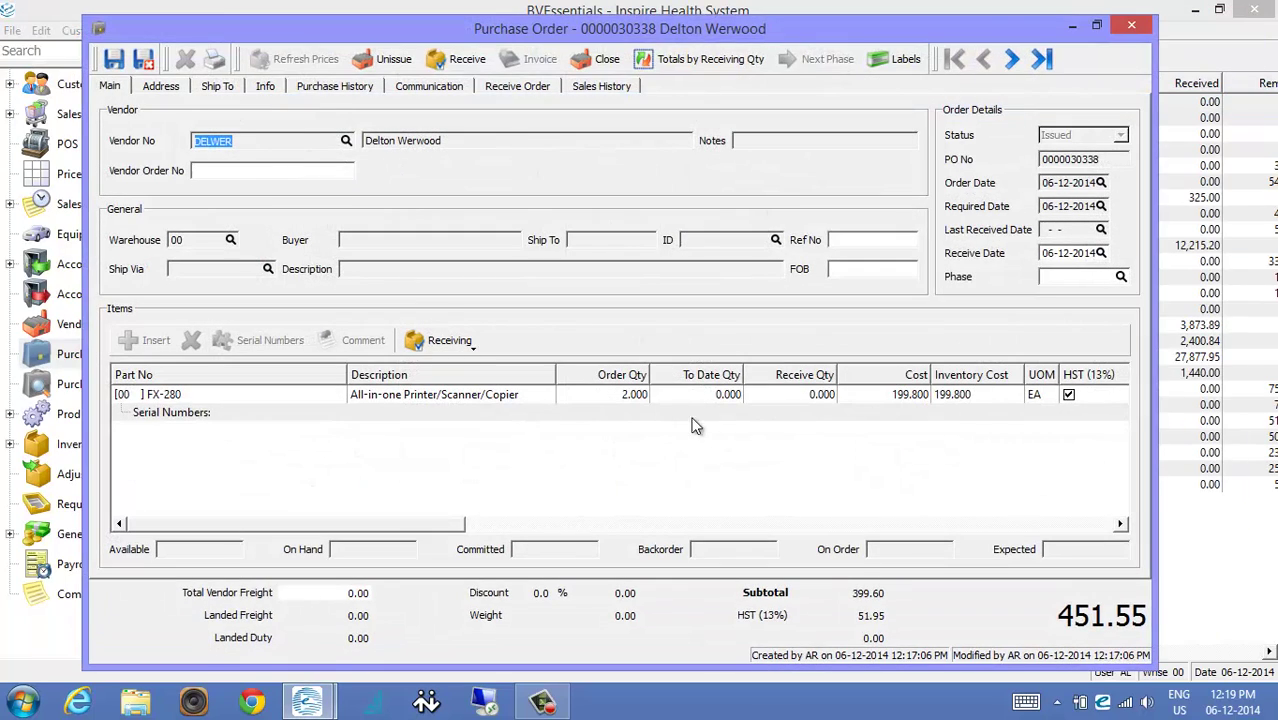
left_click(787, 396)
type("2")
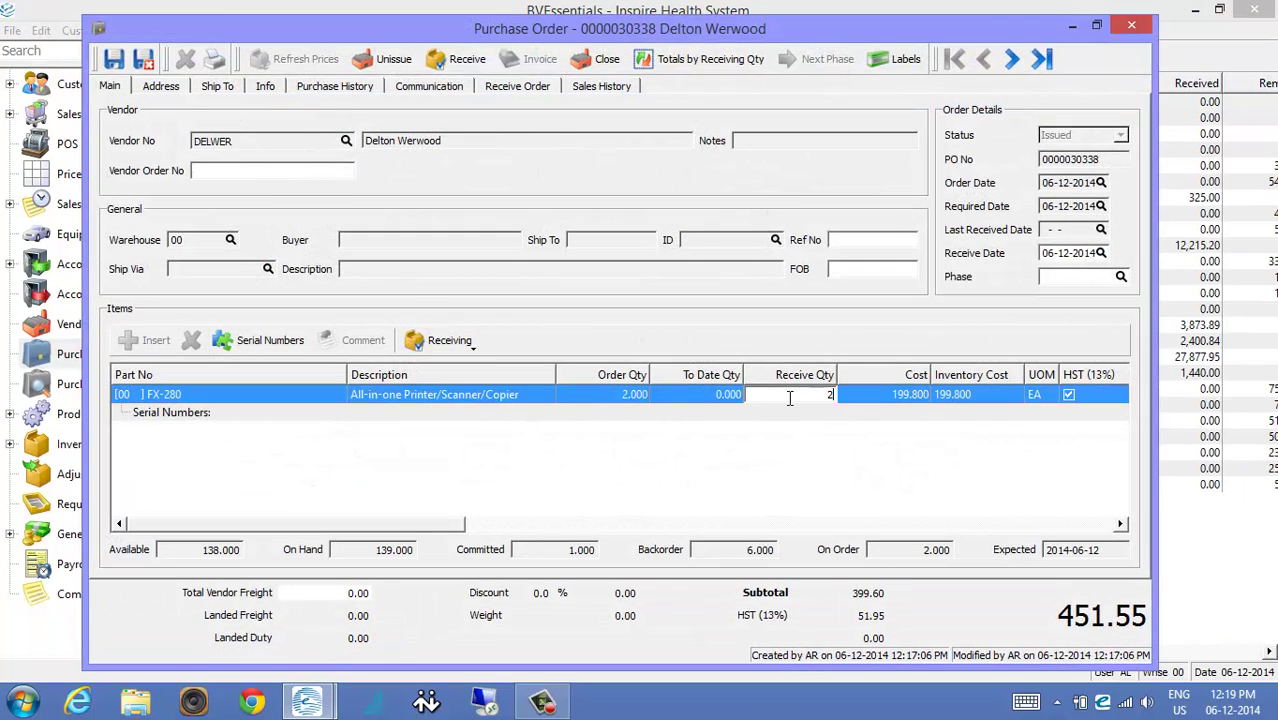
key("Return")
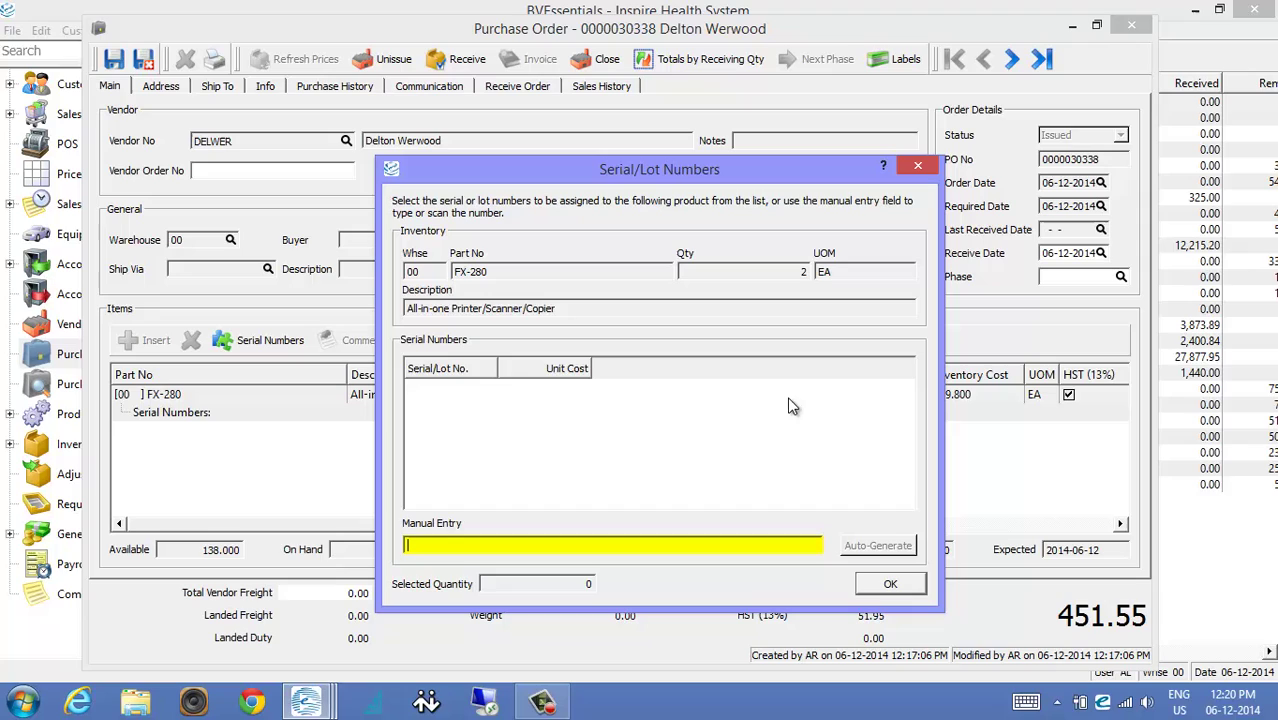
Assign serial numbers 343433 and 4554 to the received FX-280 units
type("343433")
key("Return")
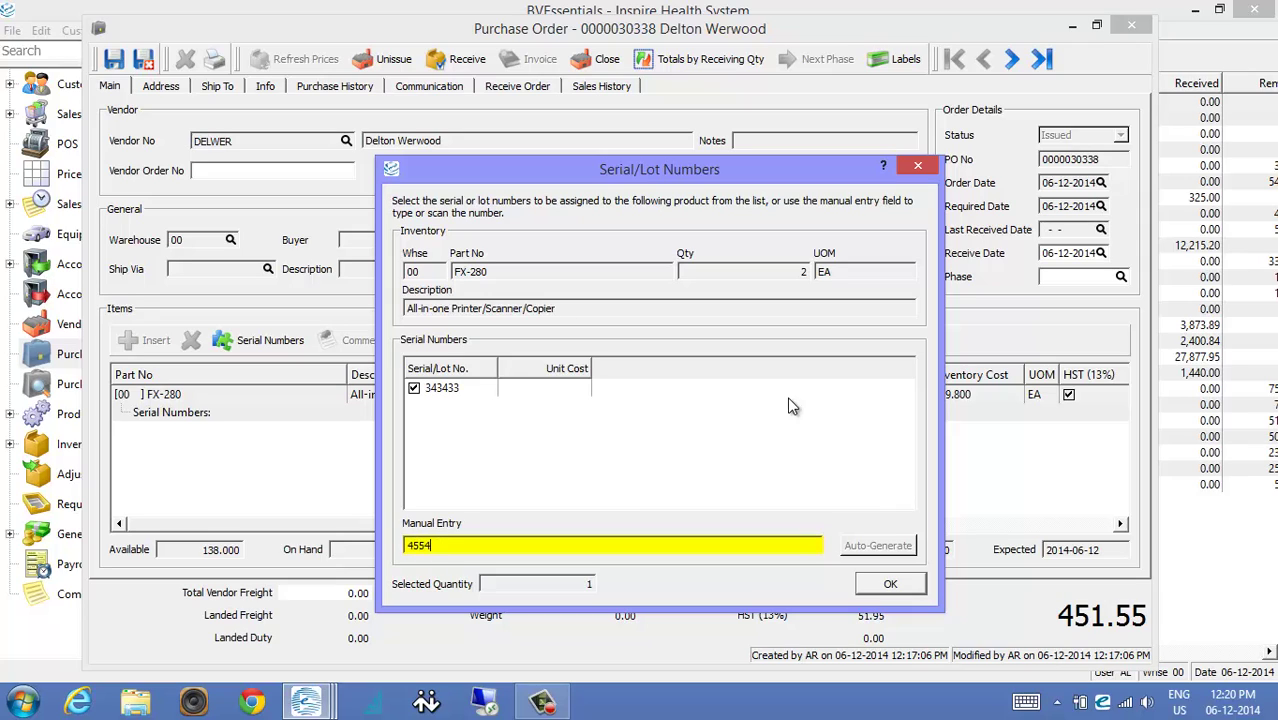
type("4554")
key("Return")
left_click(890, 584)
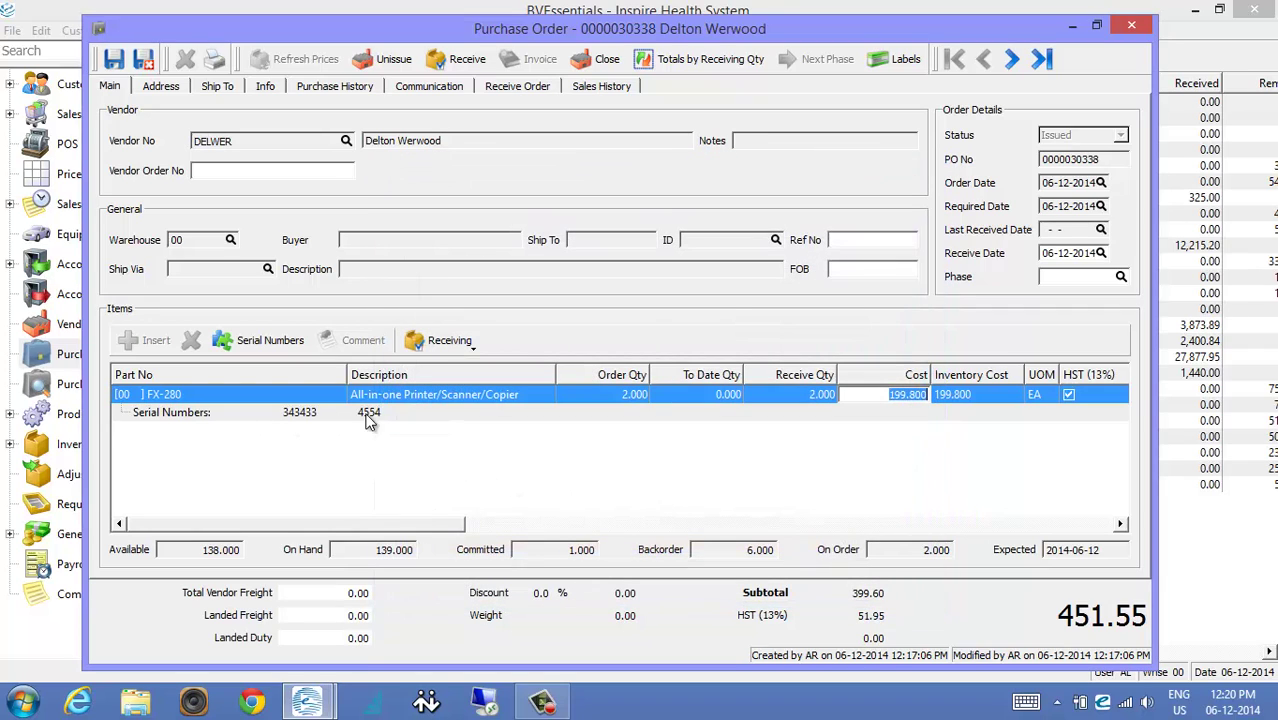
Check the serial numbers listed under the FX-280 line, and close the purchase order without receiving it
left_click(442, 413)
left_click(442, 395)
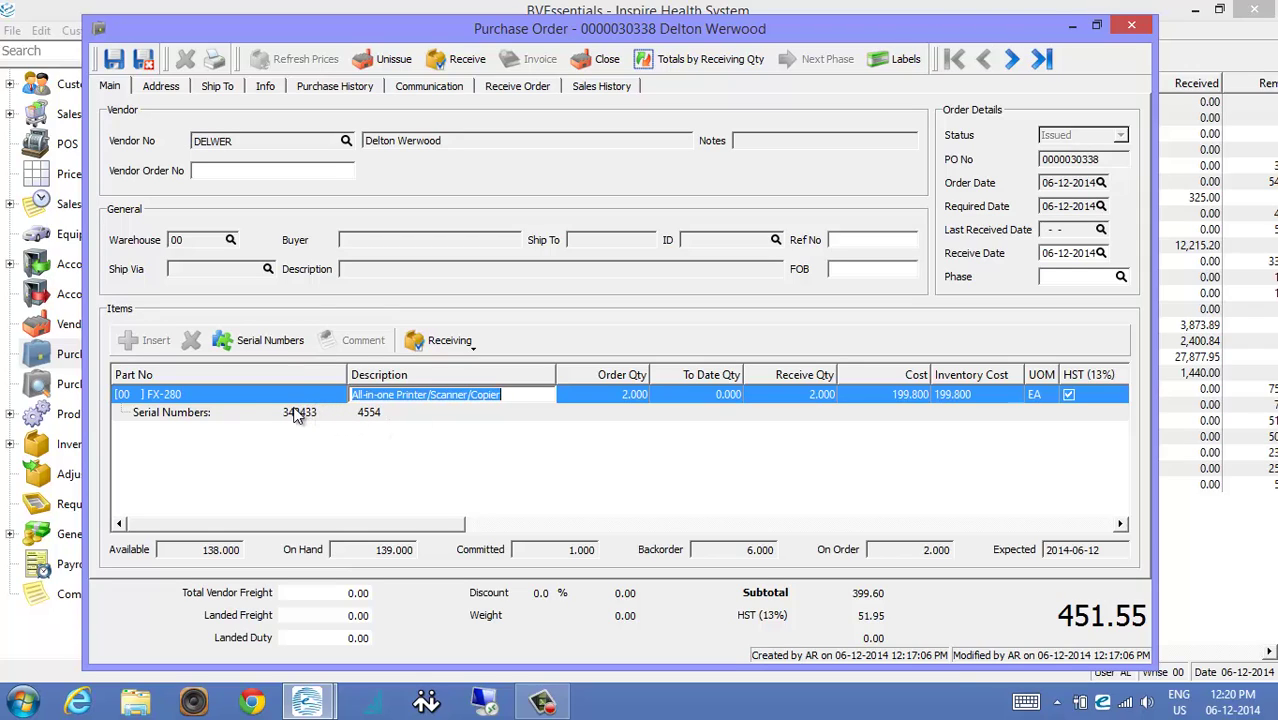
key("Escape")
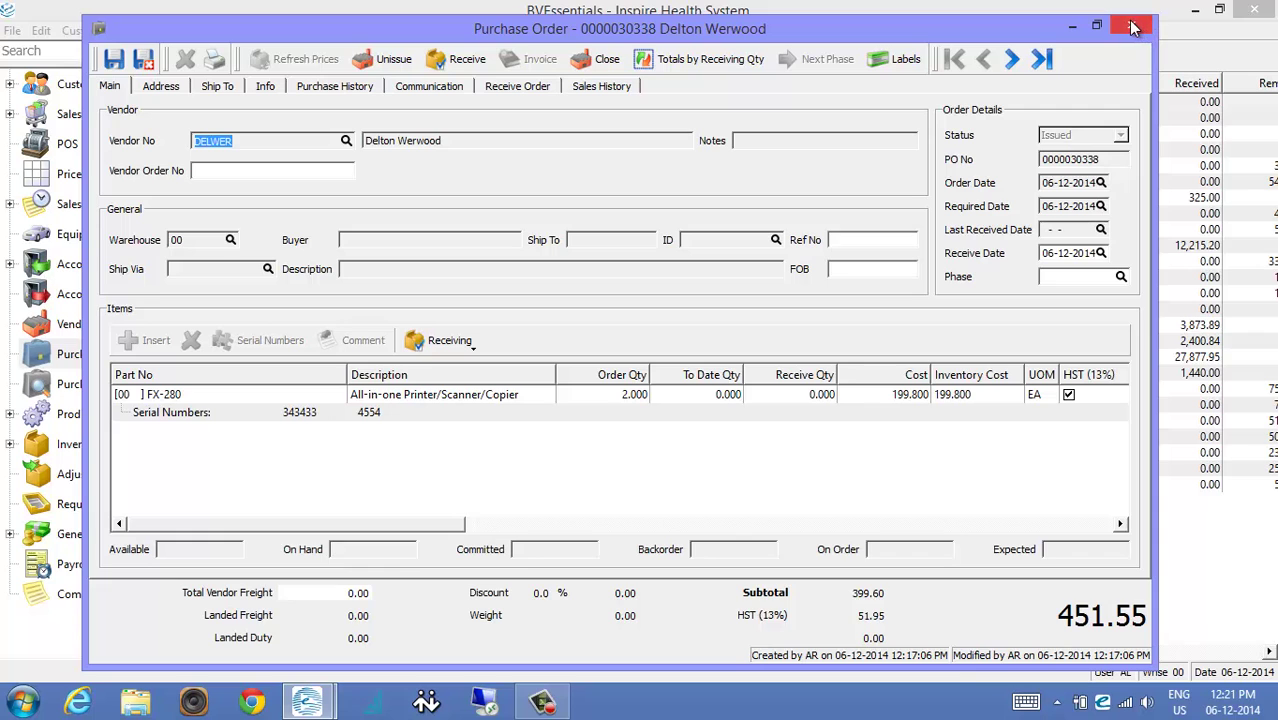
left_click(1133, 28)
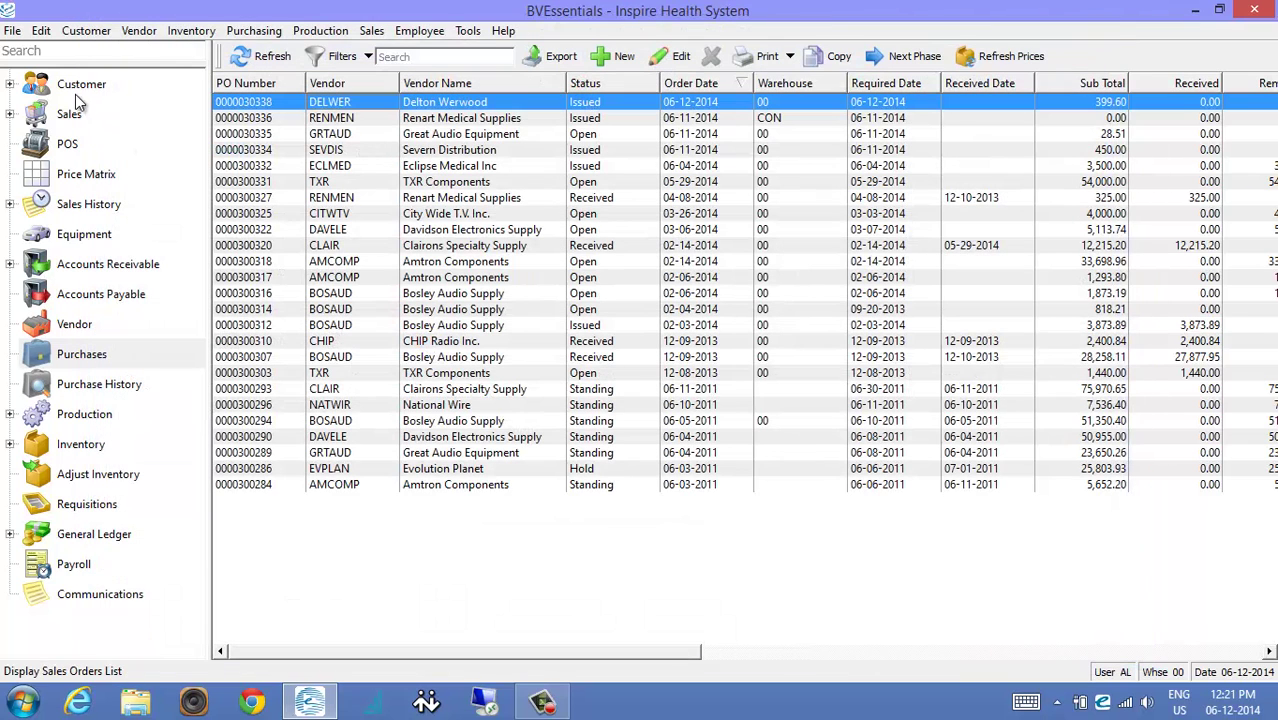
Open the company settings and display the company's tax information
left_click(41, 31)
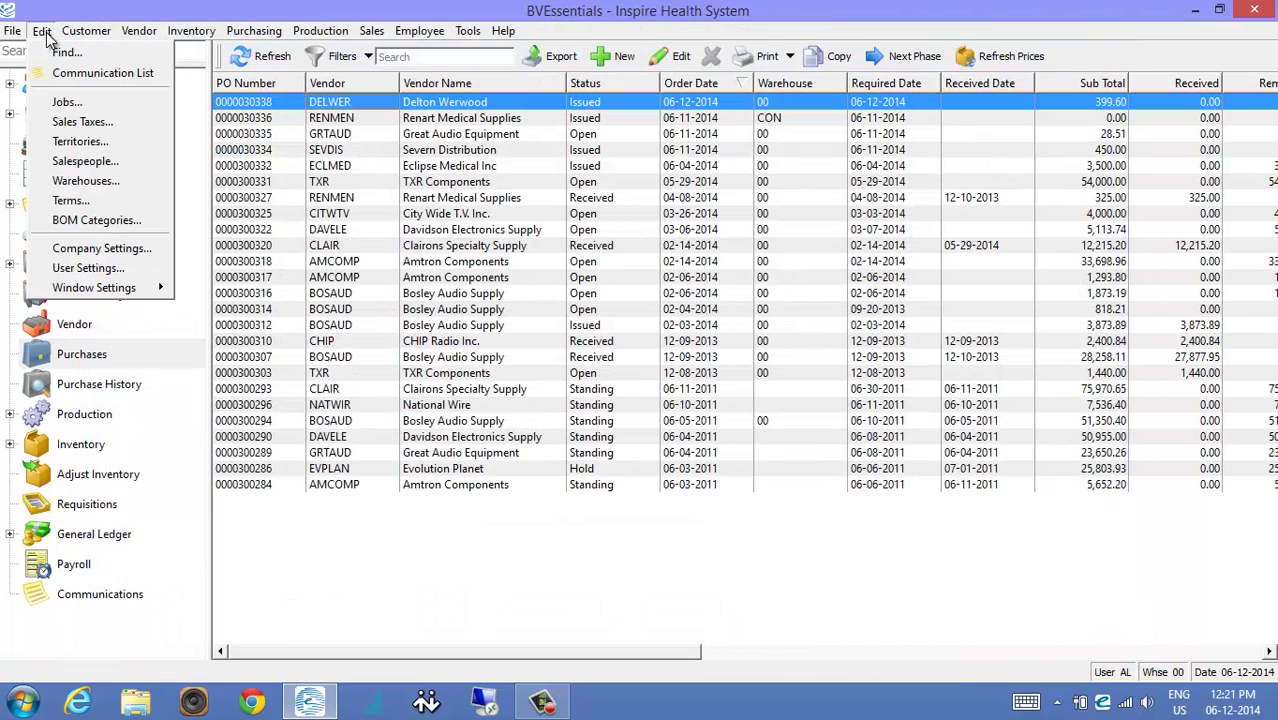
left_click(115, 249)
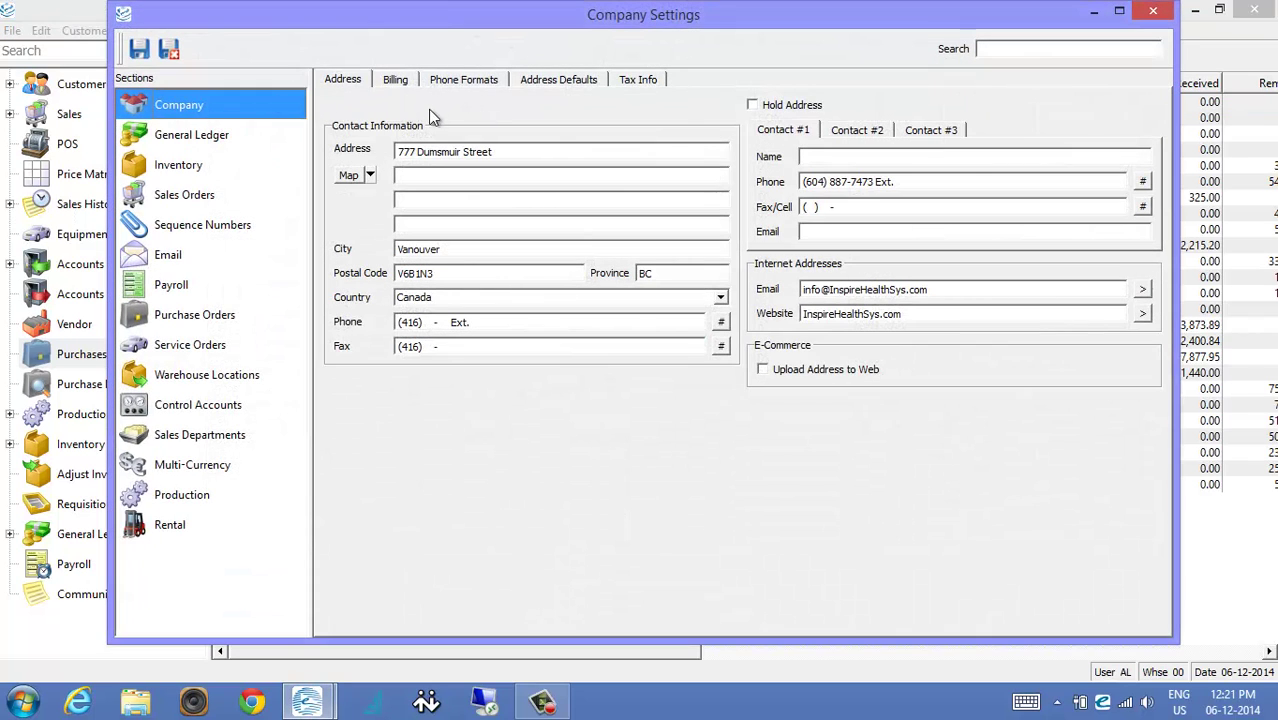
left_click(639, 81)
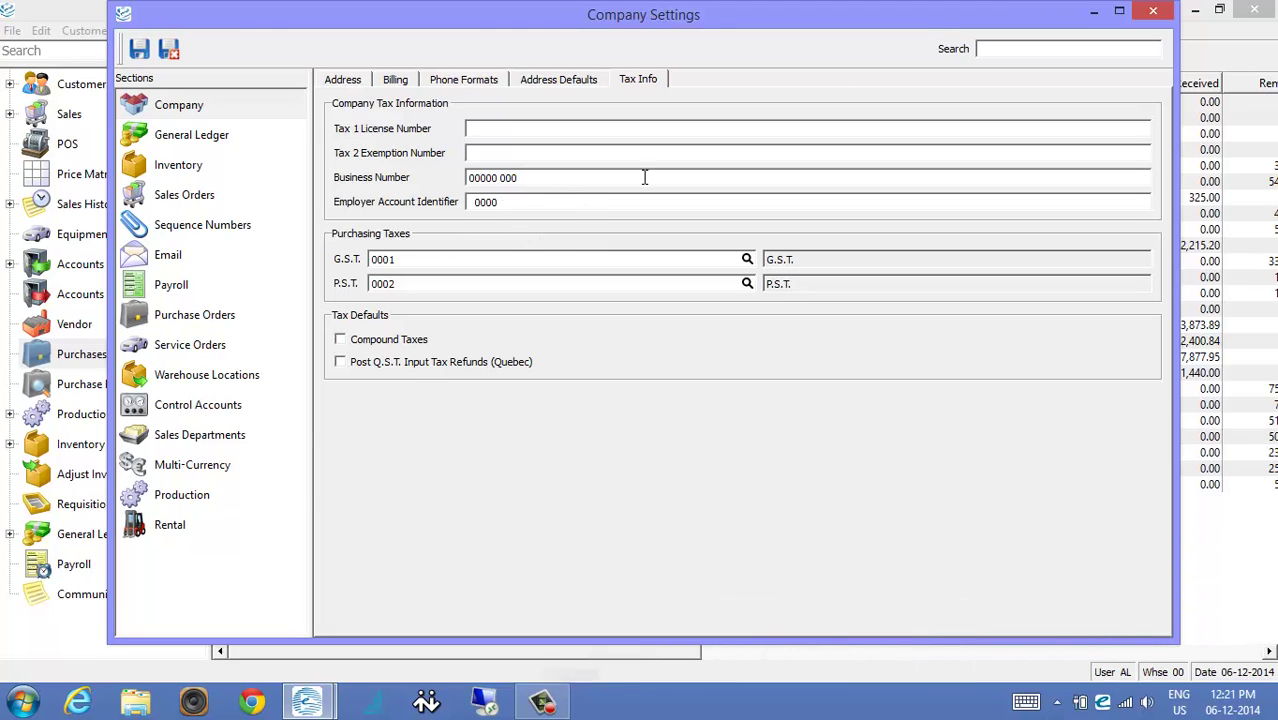
Close the company settings and sort the sales history invoices by Ship To Name and by Ship Via
left_click(1153, 11)
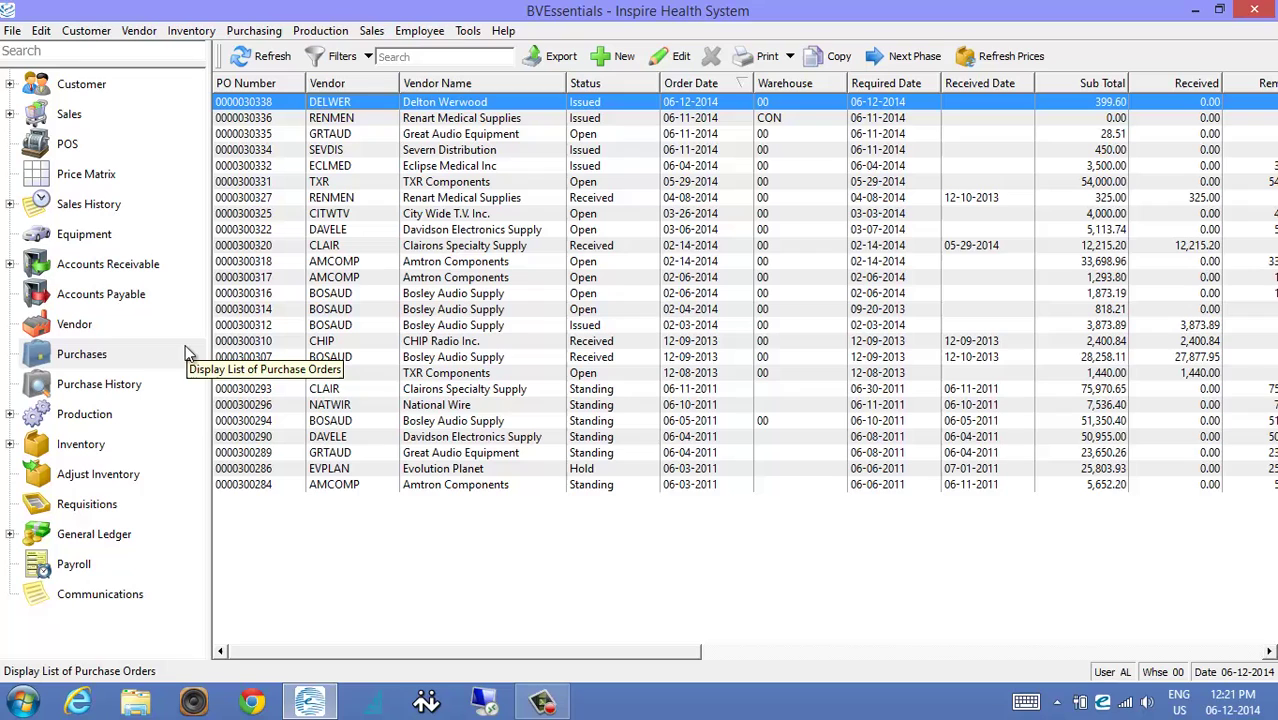
left_click(80, 204)
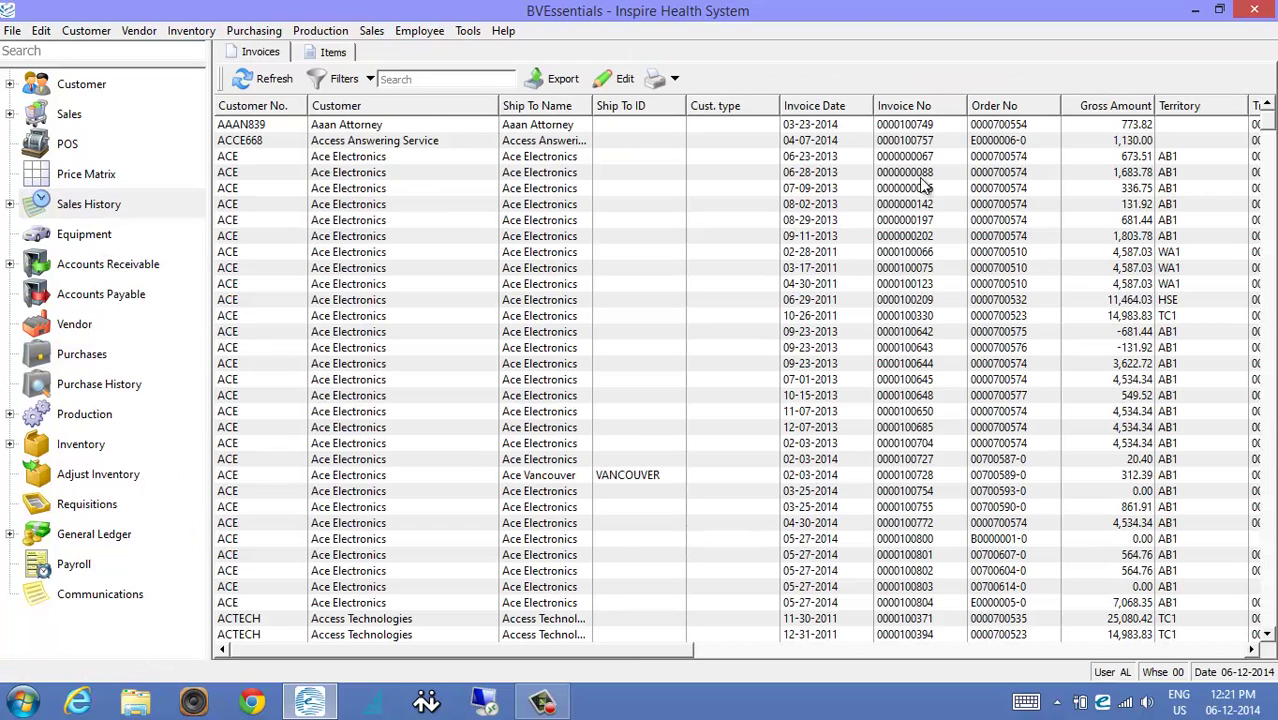
left_click(568, 108)
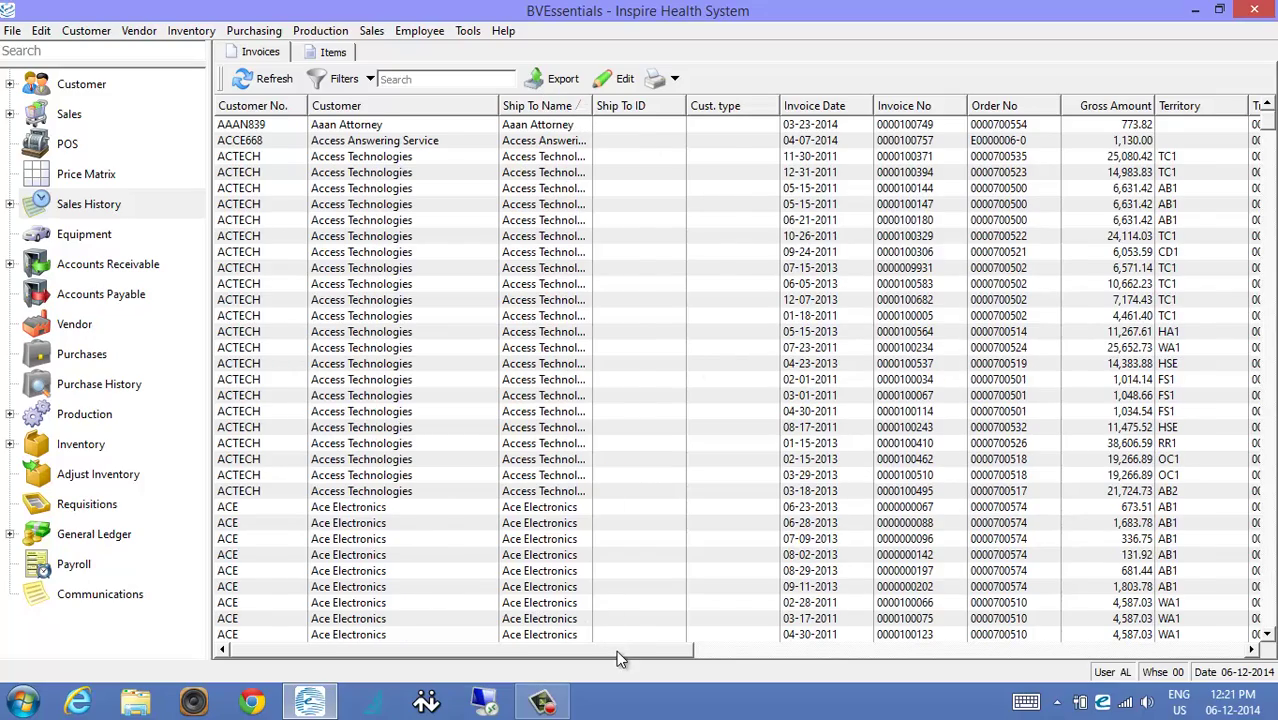
left_click_drag(616, 650, 1005, 661)
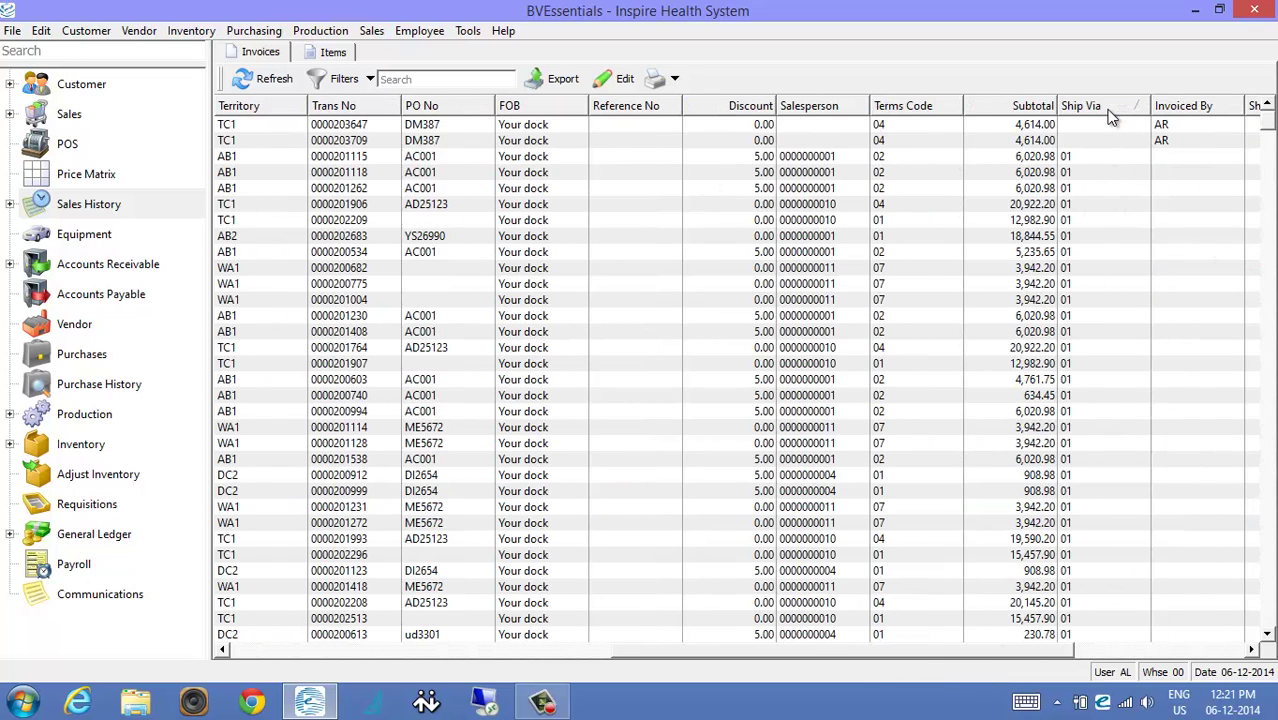
left_click(1106, 173)
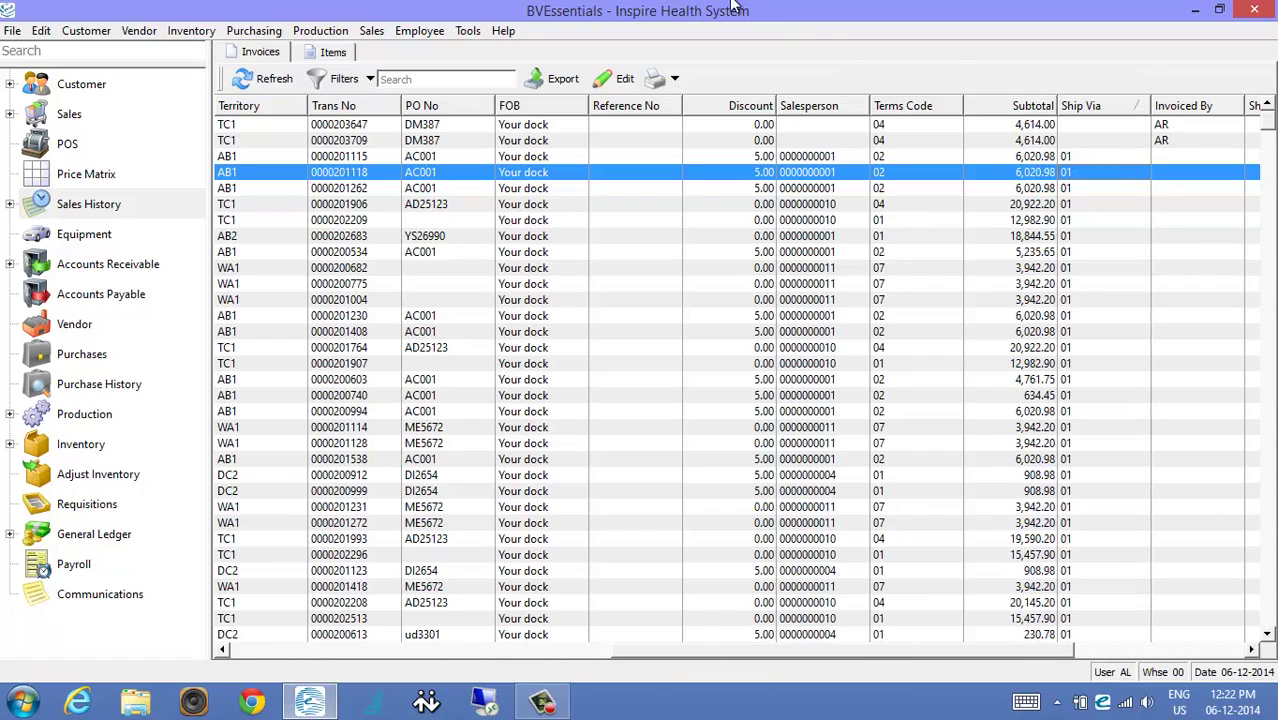
Open the jobs list and view the address information of the ACME job
left_click(42, 31)
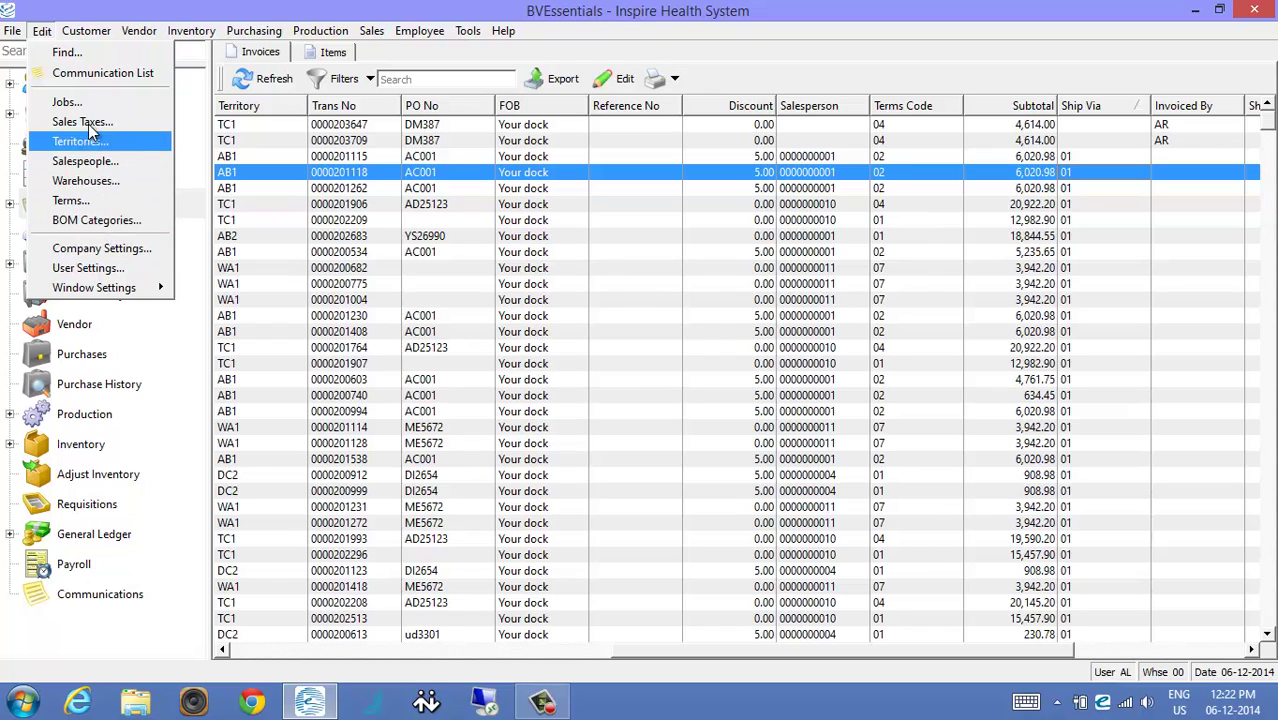
left_click(70, 102)
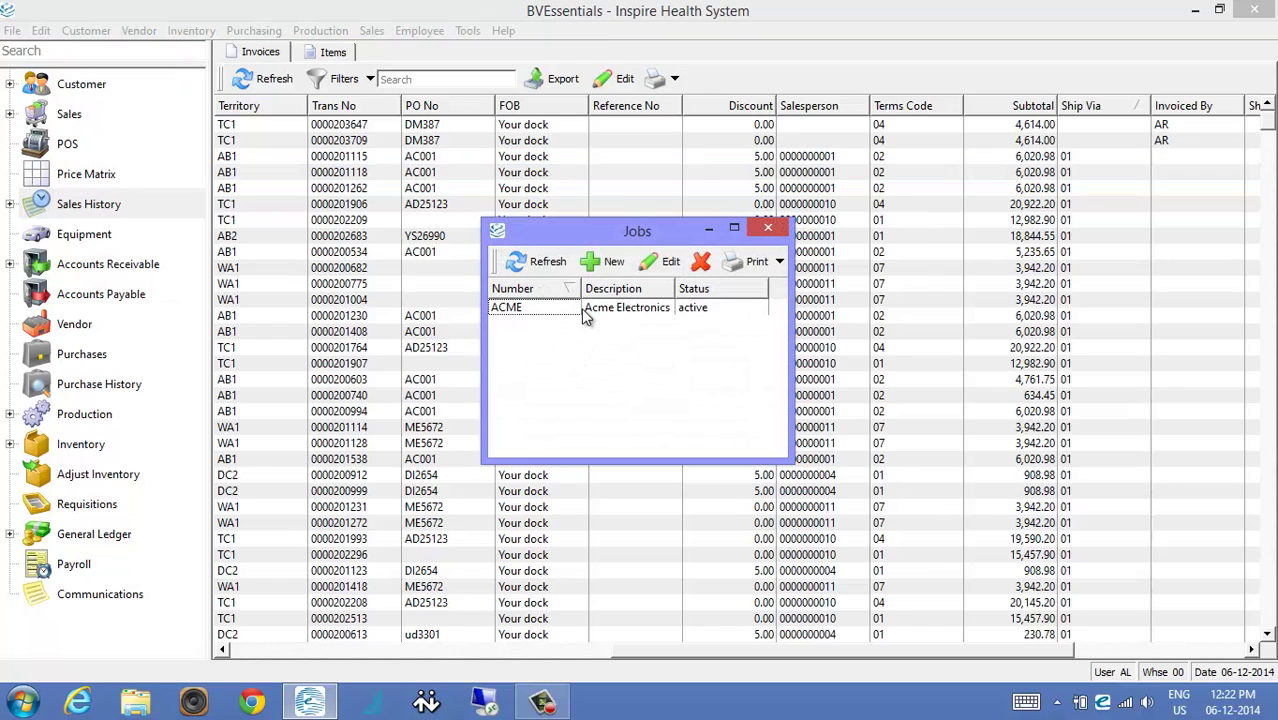
left_click(590, 310)
left_click(668, 264)
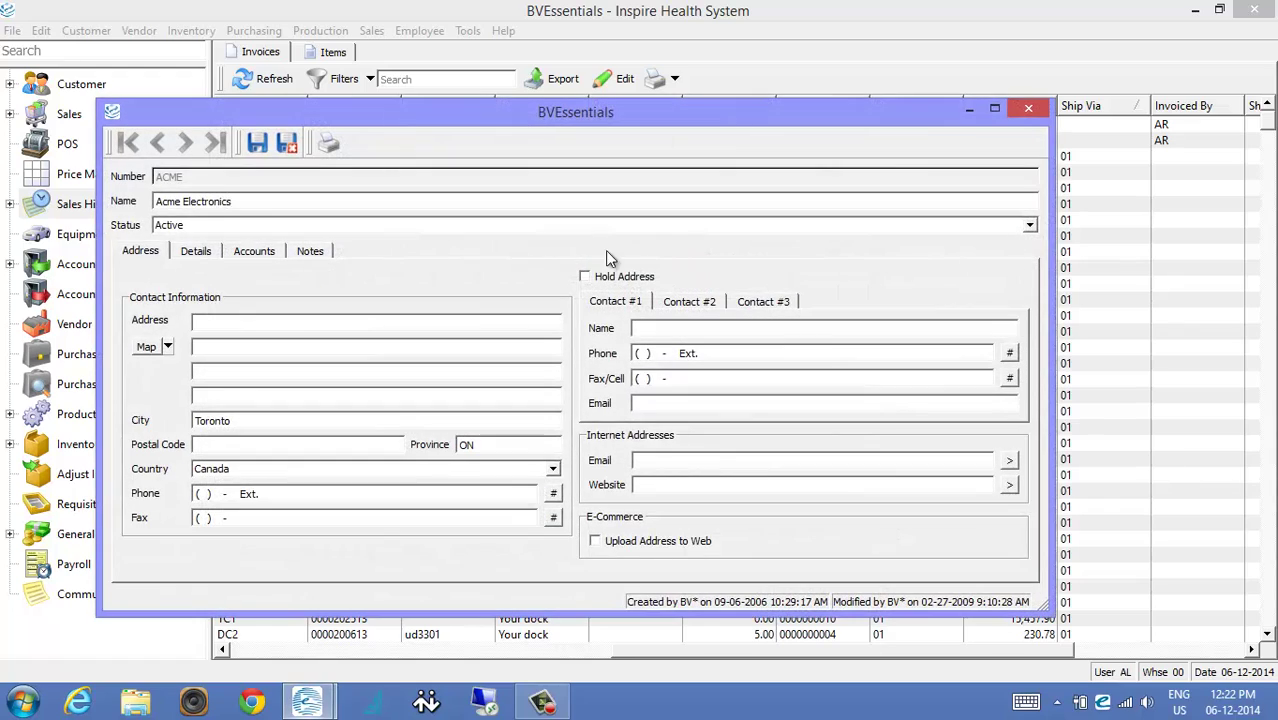
left_click(1029, 108)
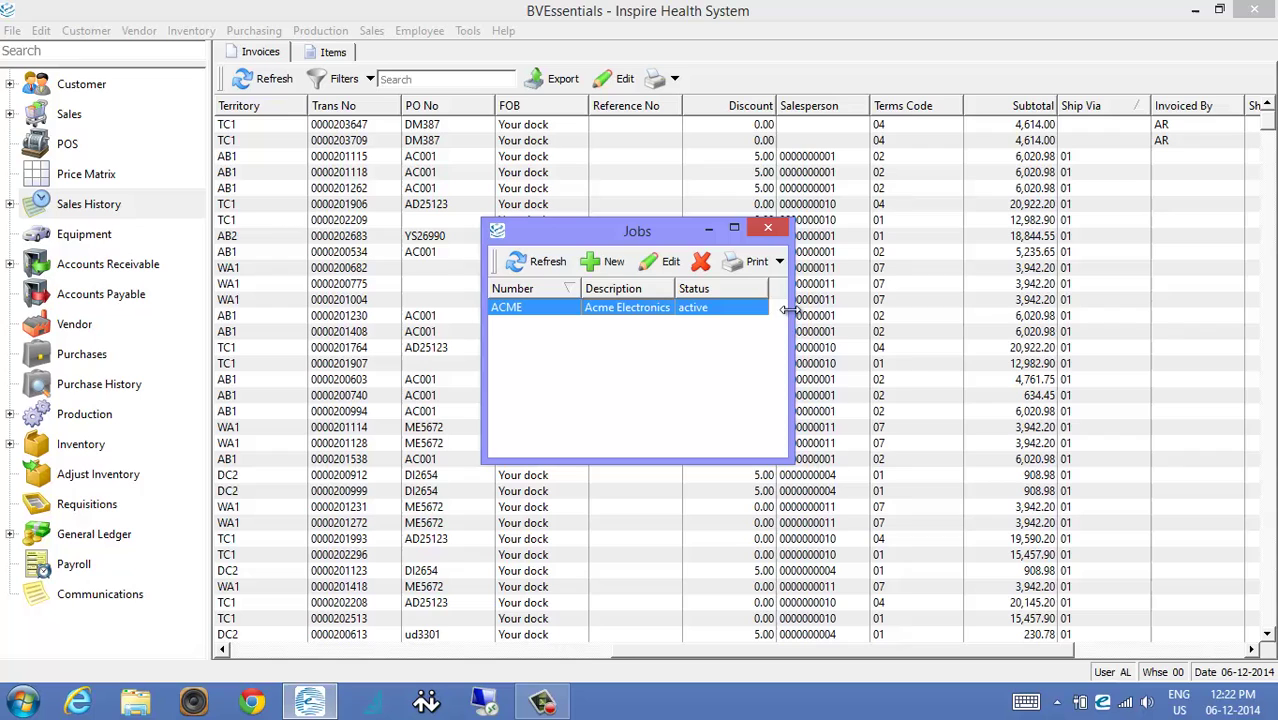
Widen the jobs list, reopen the ACME job and review the Actual, Estimated and Variance rows in its details
left_click_drag(790, 311, 900, 314)
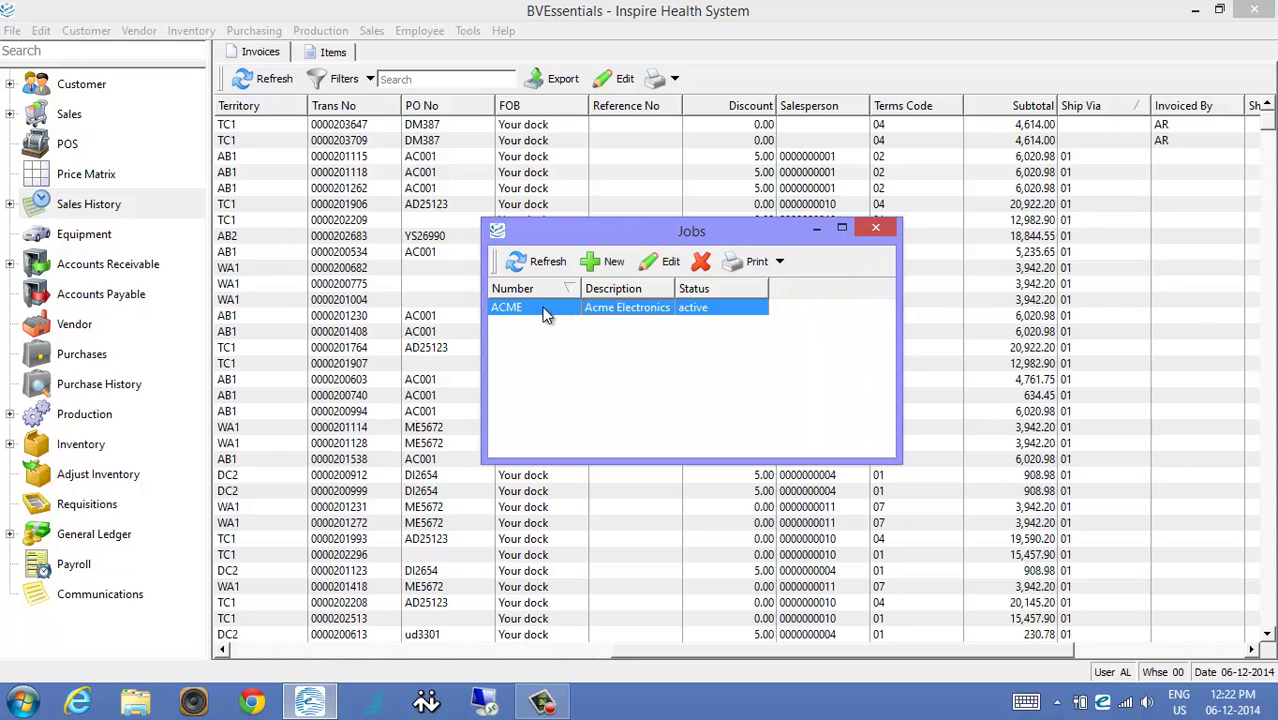
left_click(643, 264)
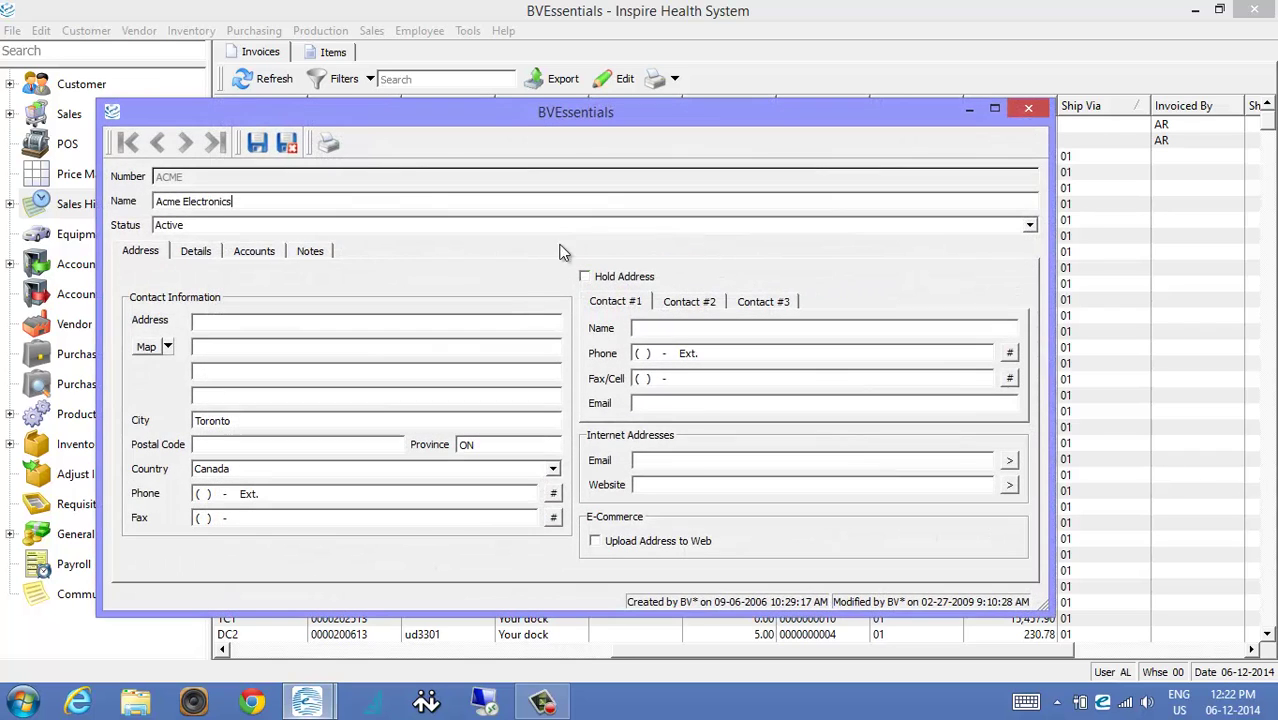
left_click(196, 251)
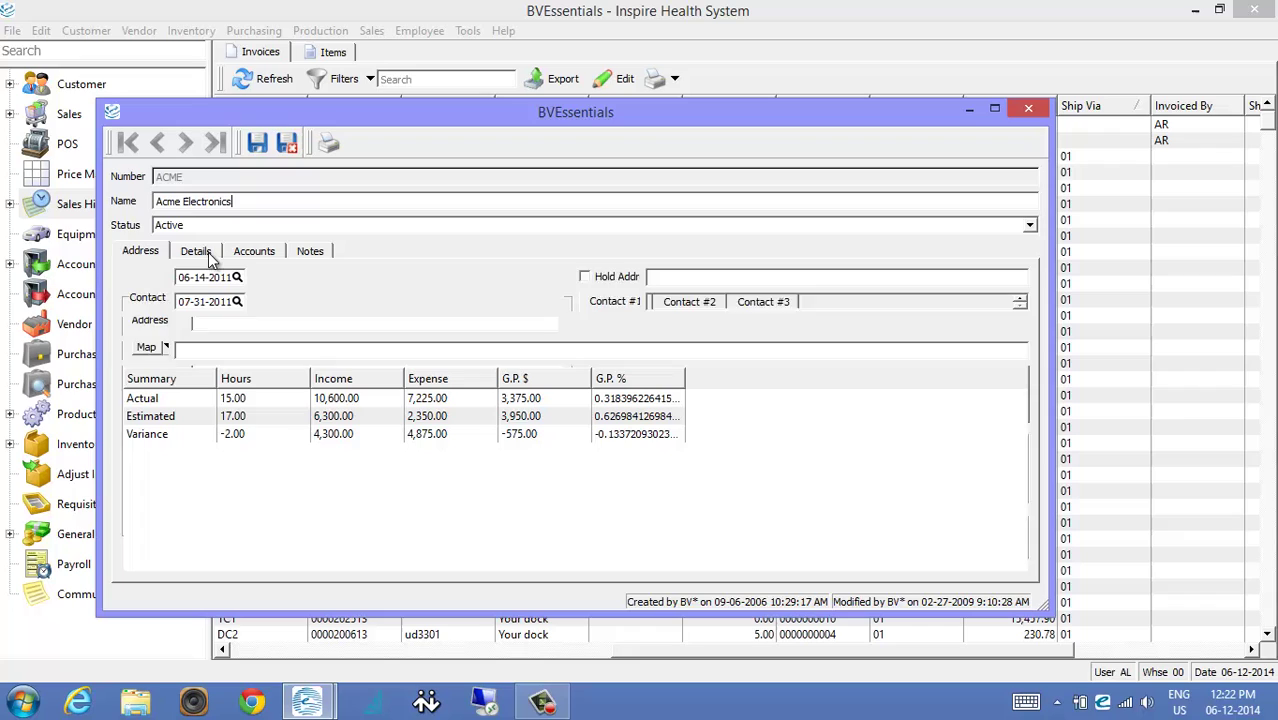
left_click(169, 397)
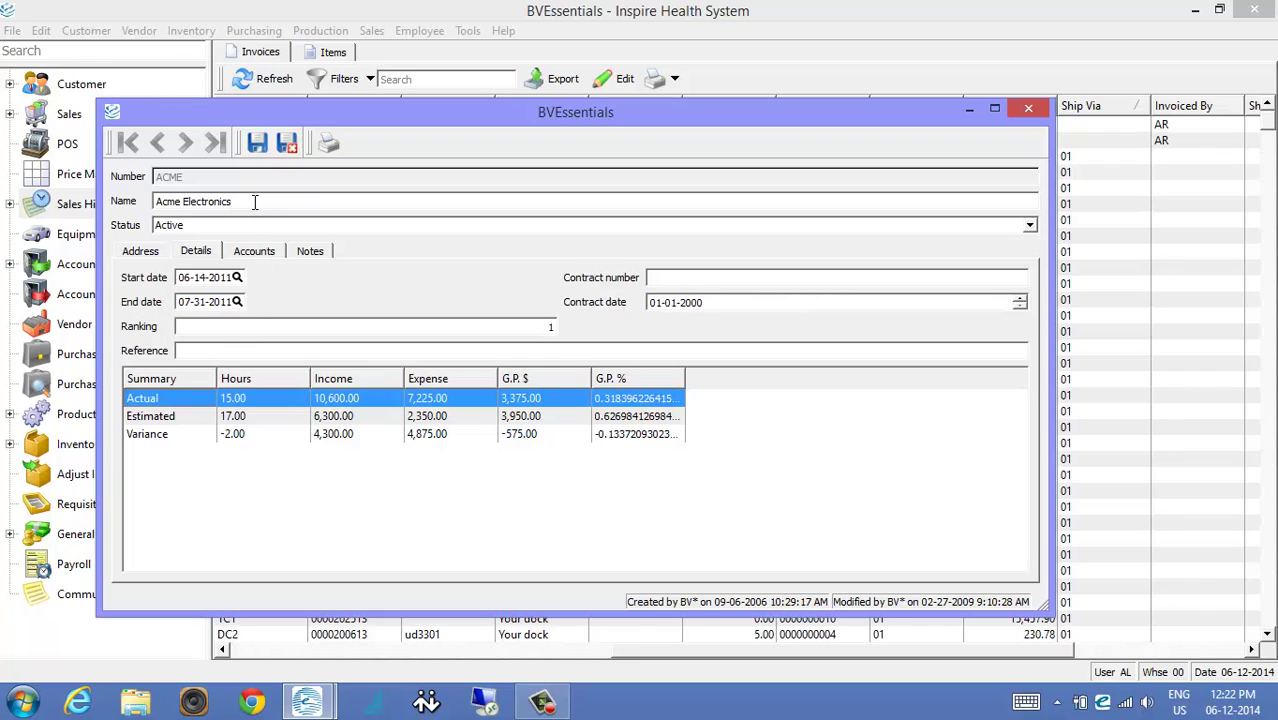
left_click(217, 418)
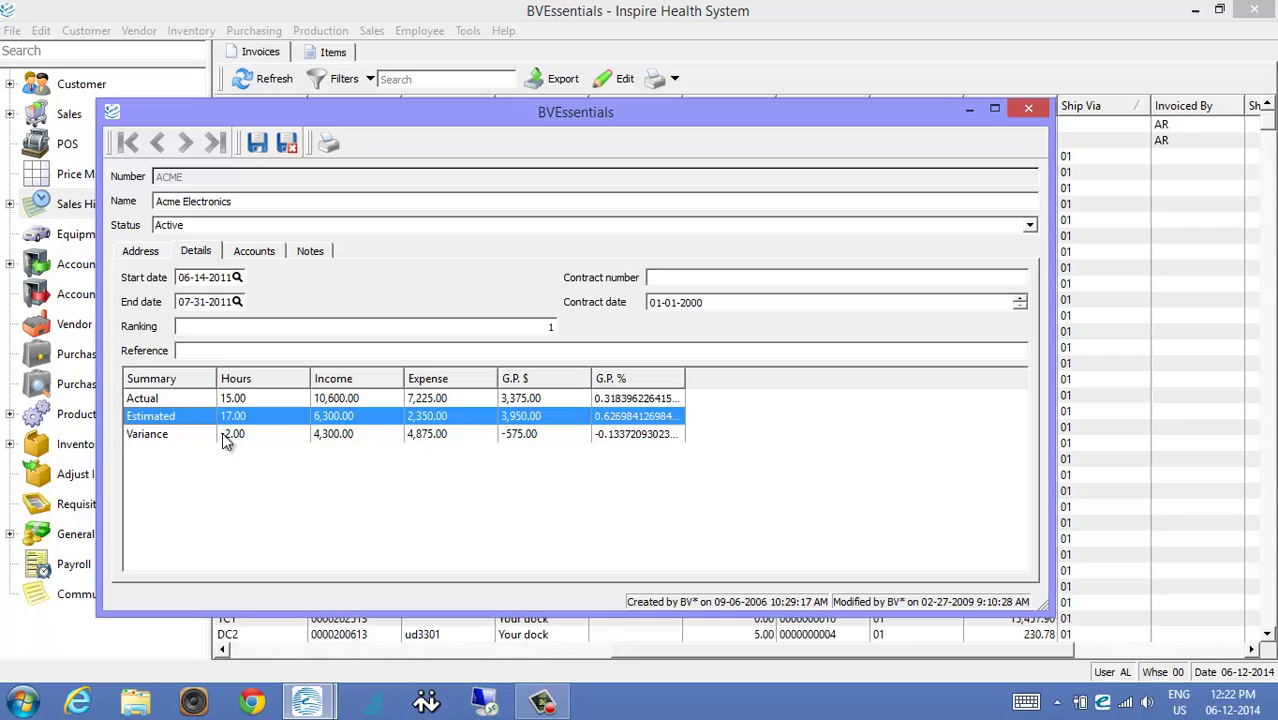
left_click(224, 434)
Review the ACME job's Planning, Installation, Testing and Client Training accounts
left_click(266, 252)
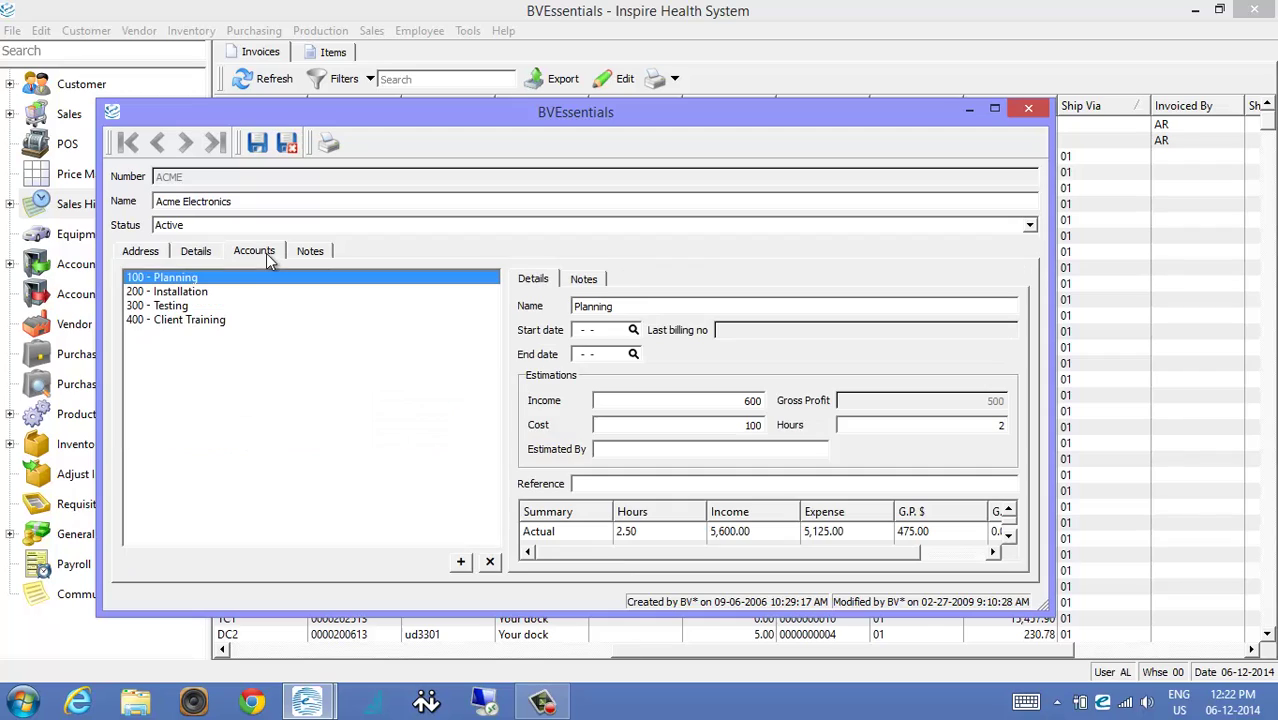
left_click(160, 292)
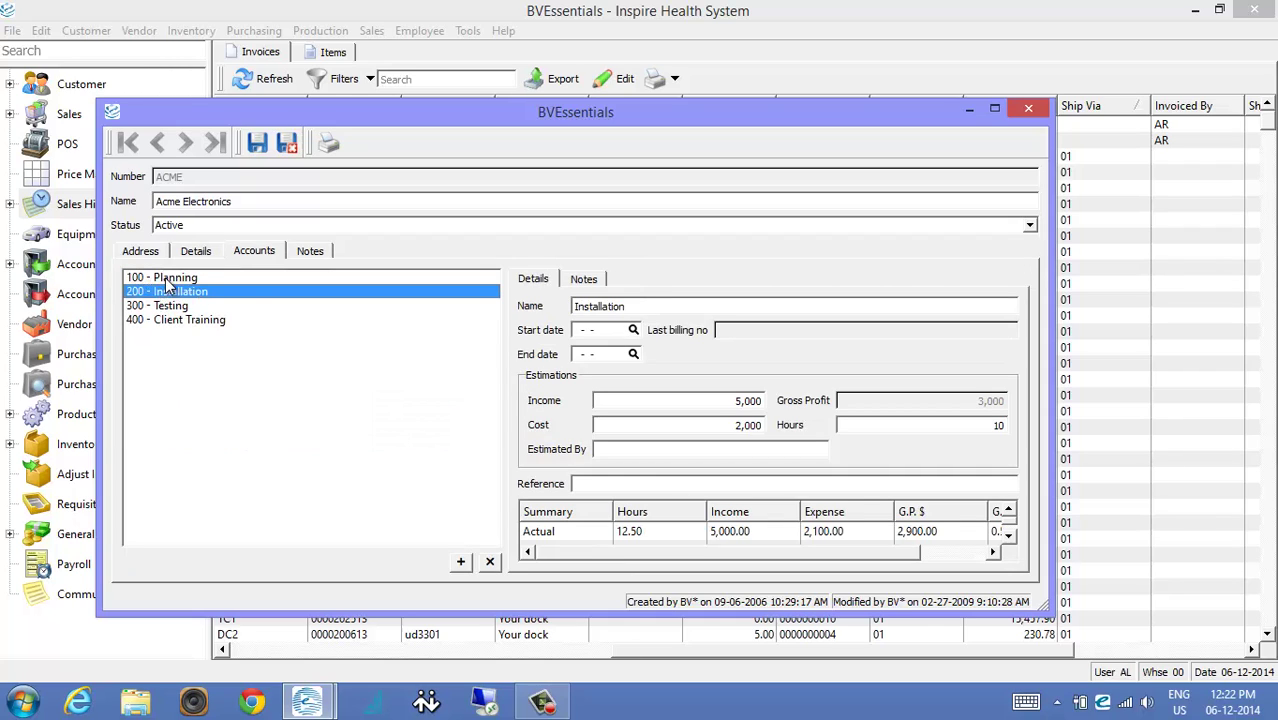
left_click(163, 279)
left_click(175, 293)
left_click(174, 308)
left_click(180, 320)
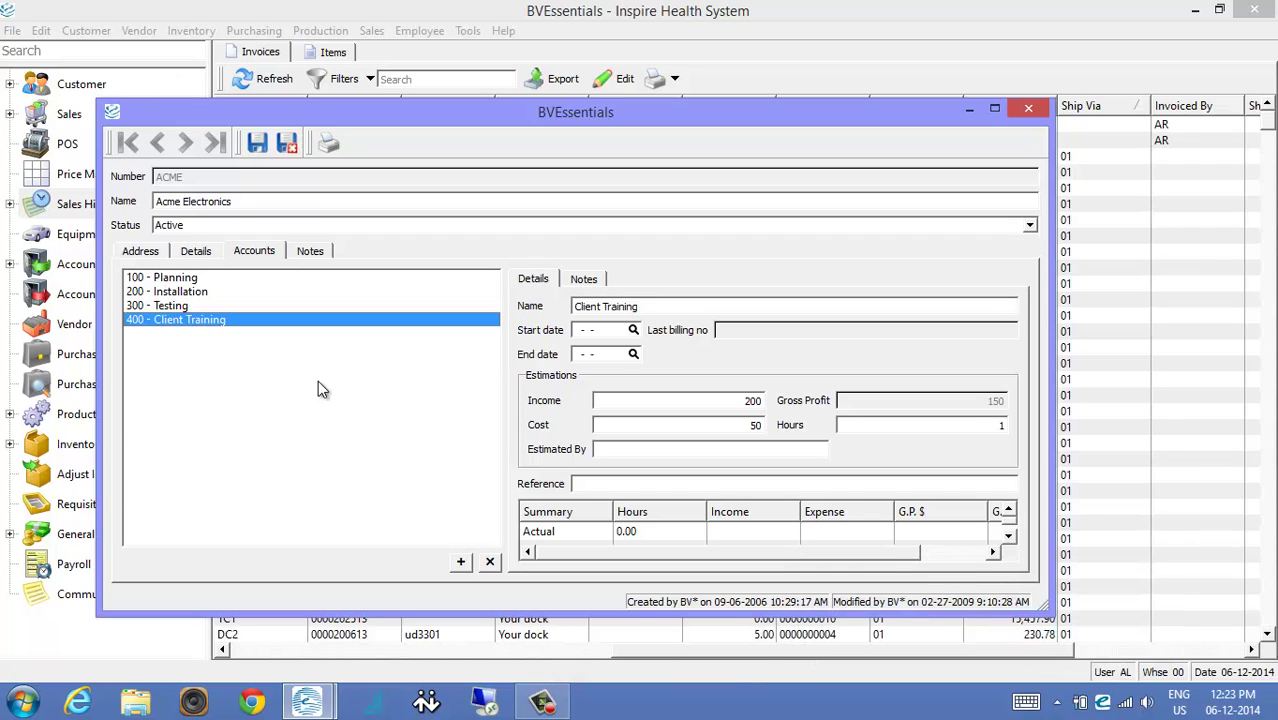
Add account 600 named "New scecton" to the ACME job, save it and close the jobs windows
left_click(460, 561)
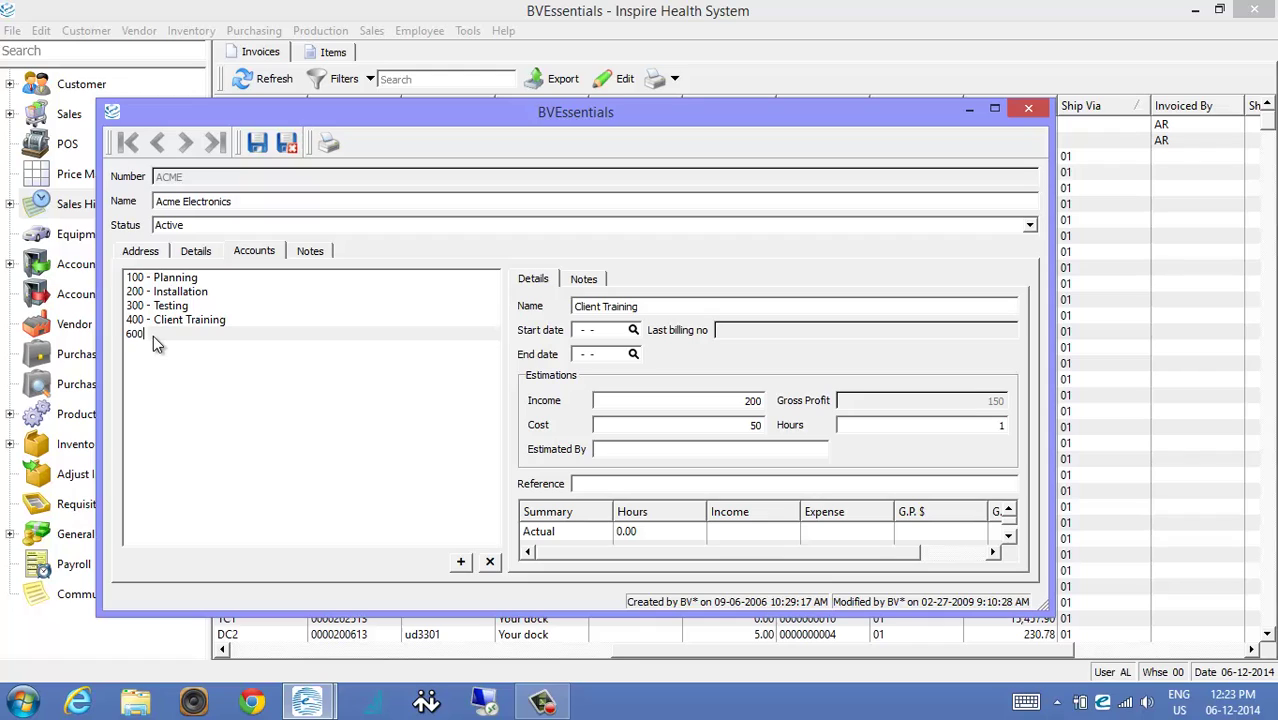
left_click(181, 334)
left_click(578, 307)
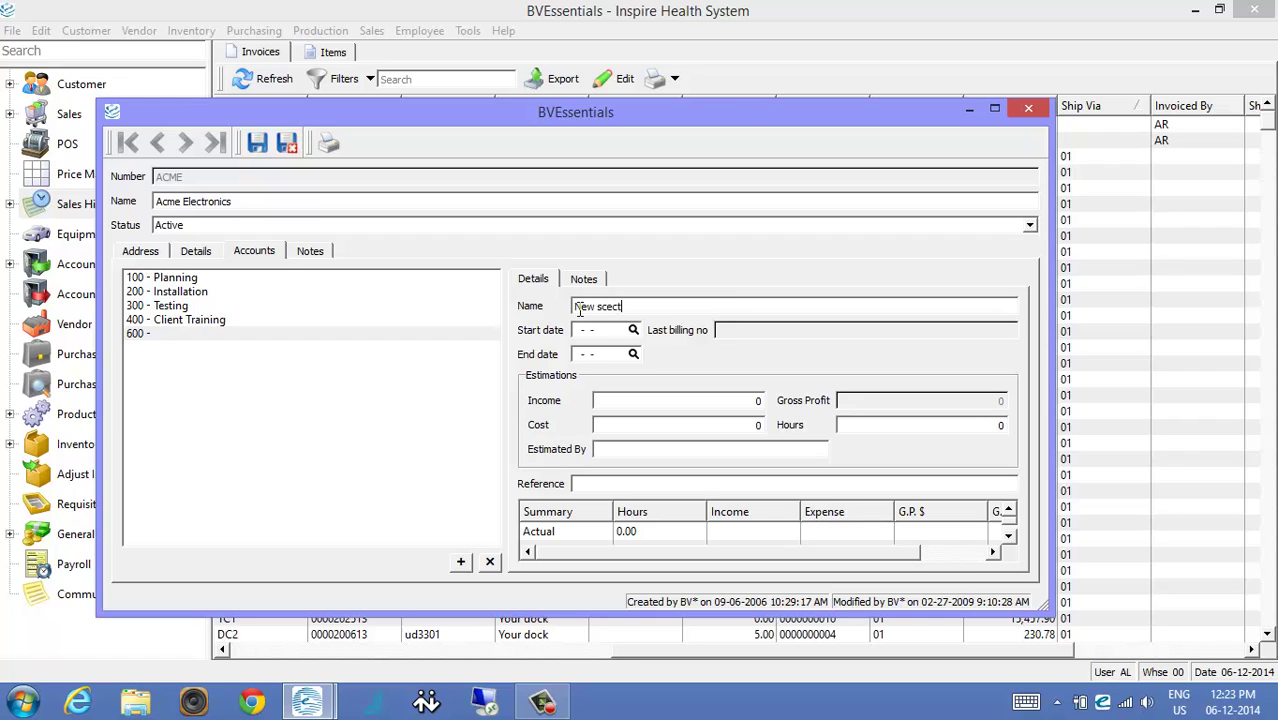
type("New scecton")
left_click(257, 143)
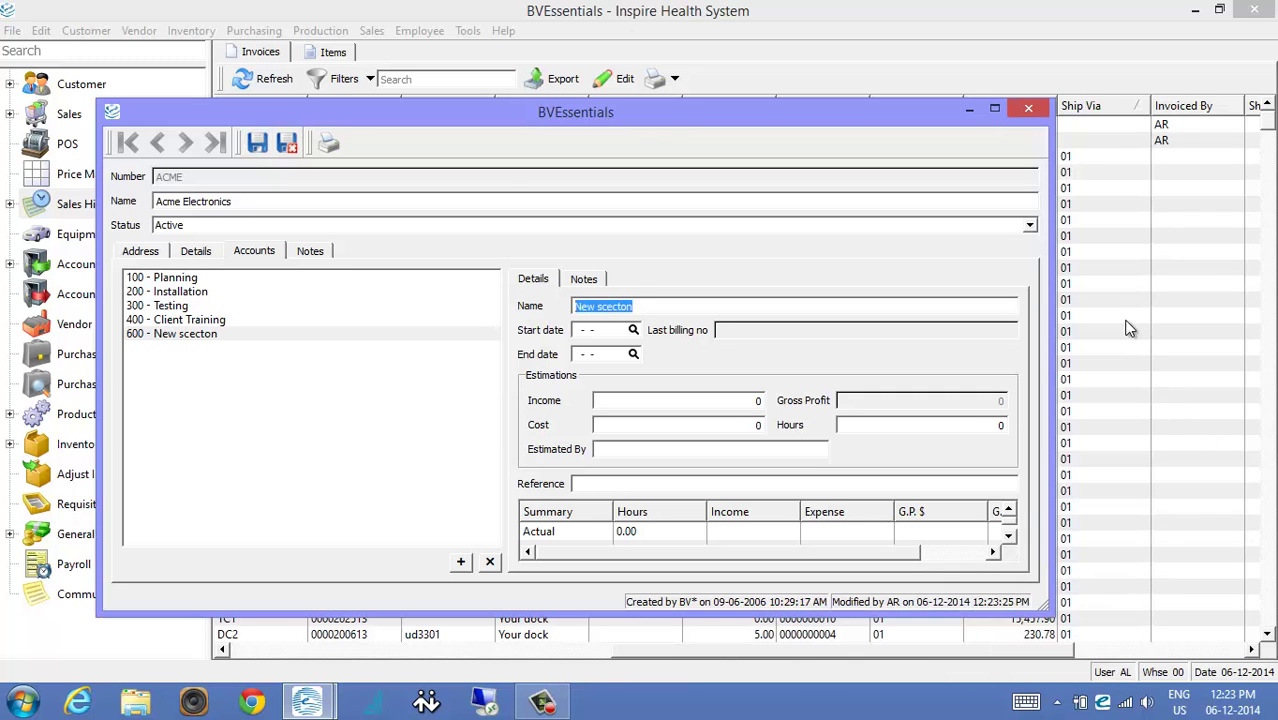
left_click(1029, 109)
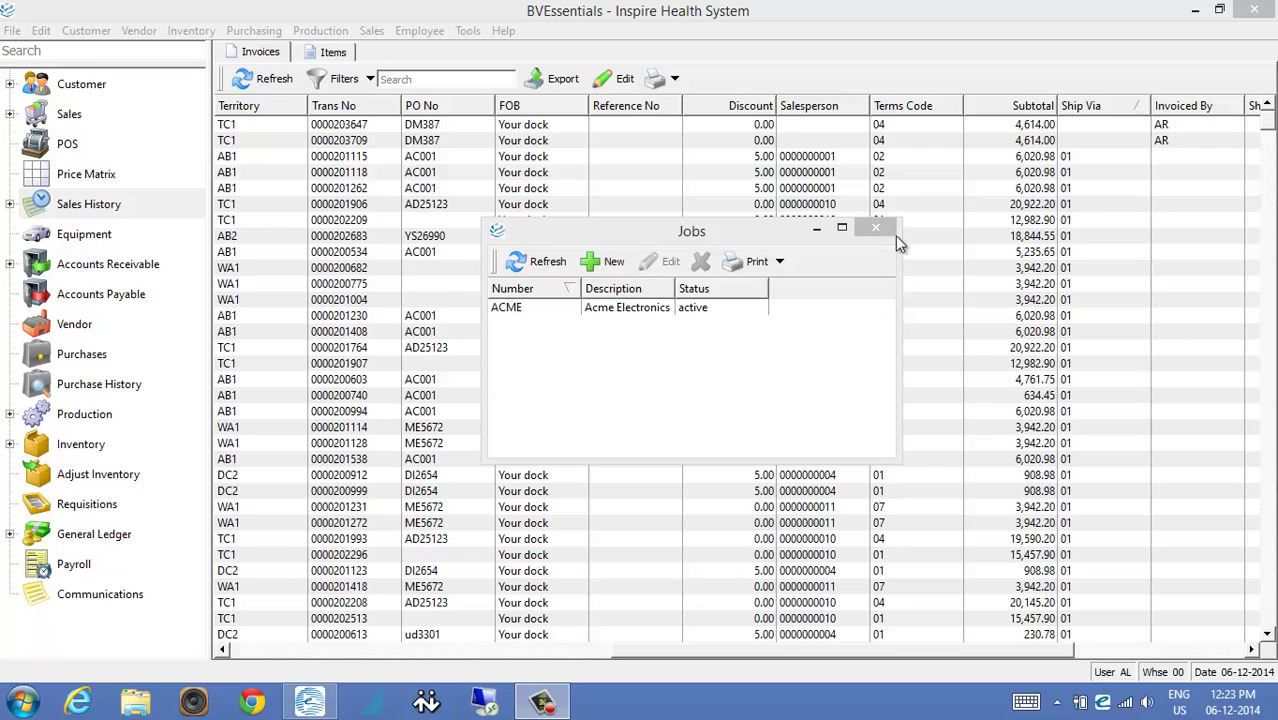
left_click(877, 228)
Open the shipped standing order of Mac Sign Systems from the sales orders list
left_click(66, 115)
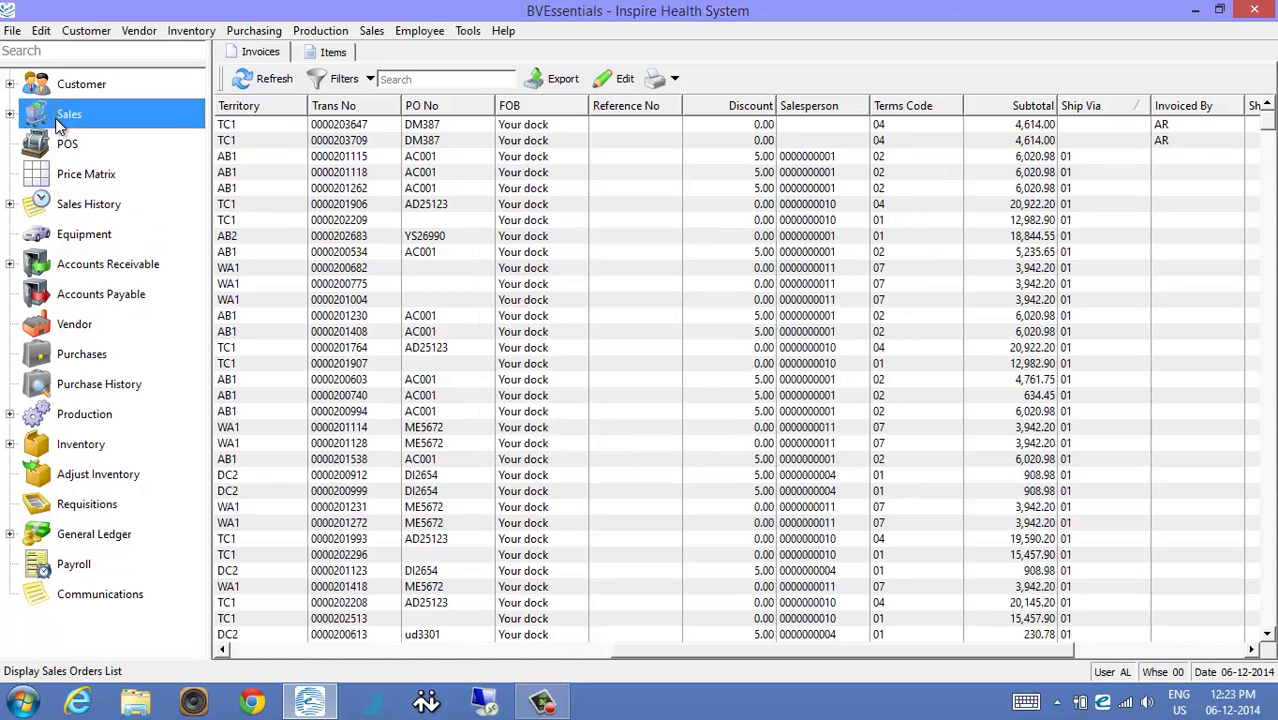
left_click(539, 215)
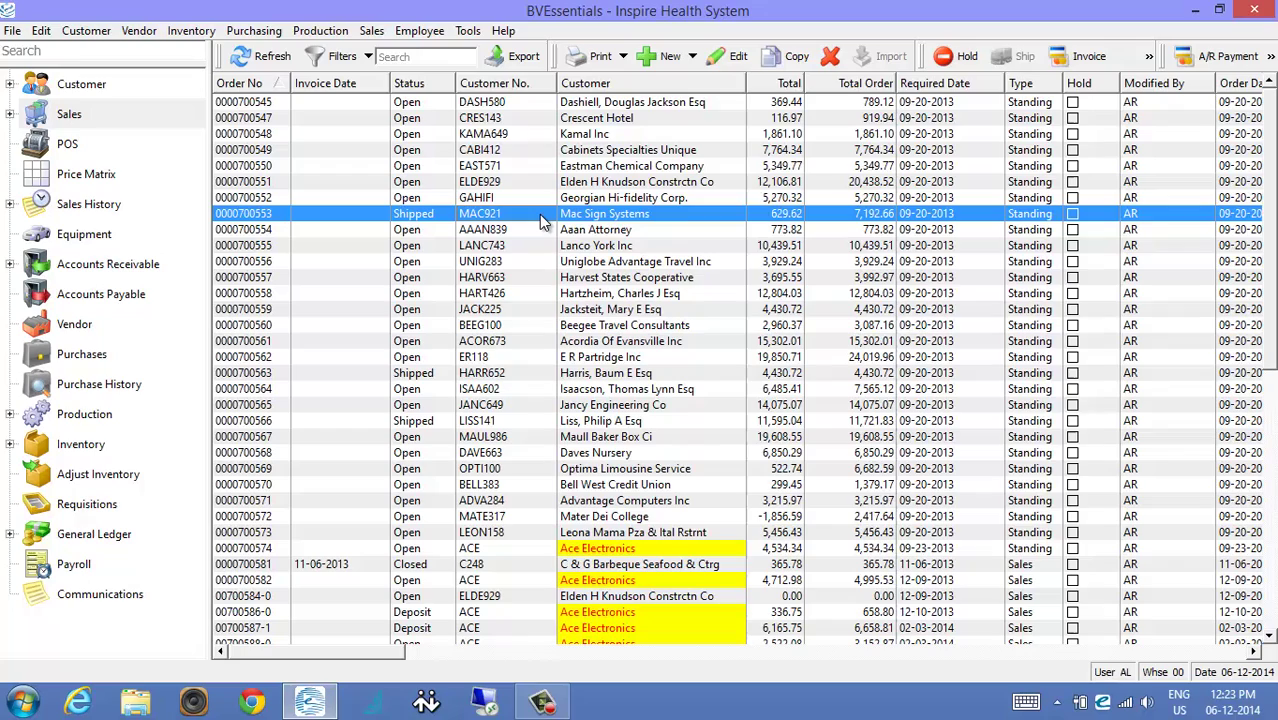
double_click(543, 215)
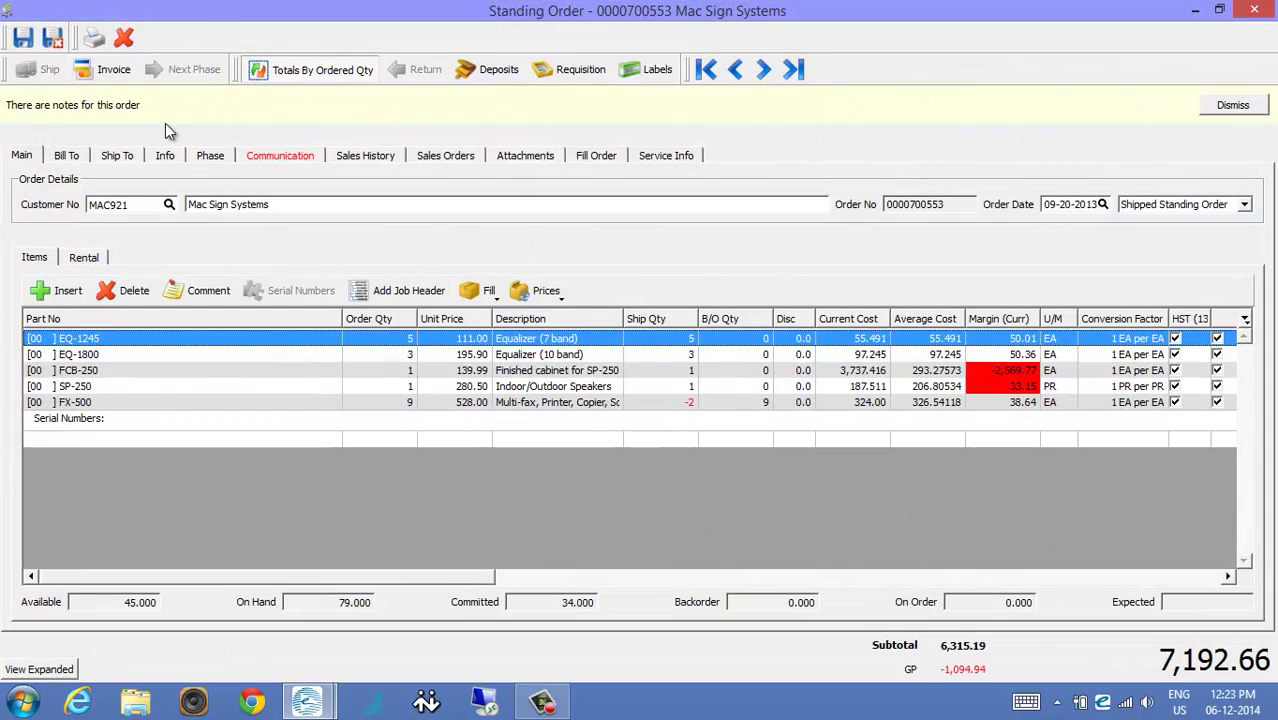
Select Pick Ticket as the report for the order, clearing Vehicle Service History and Service Order
left_click(104, 38)
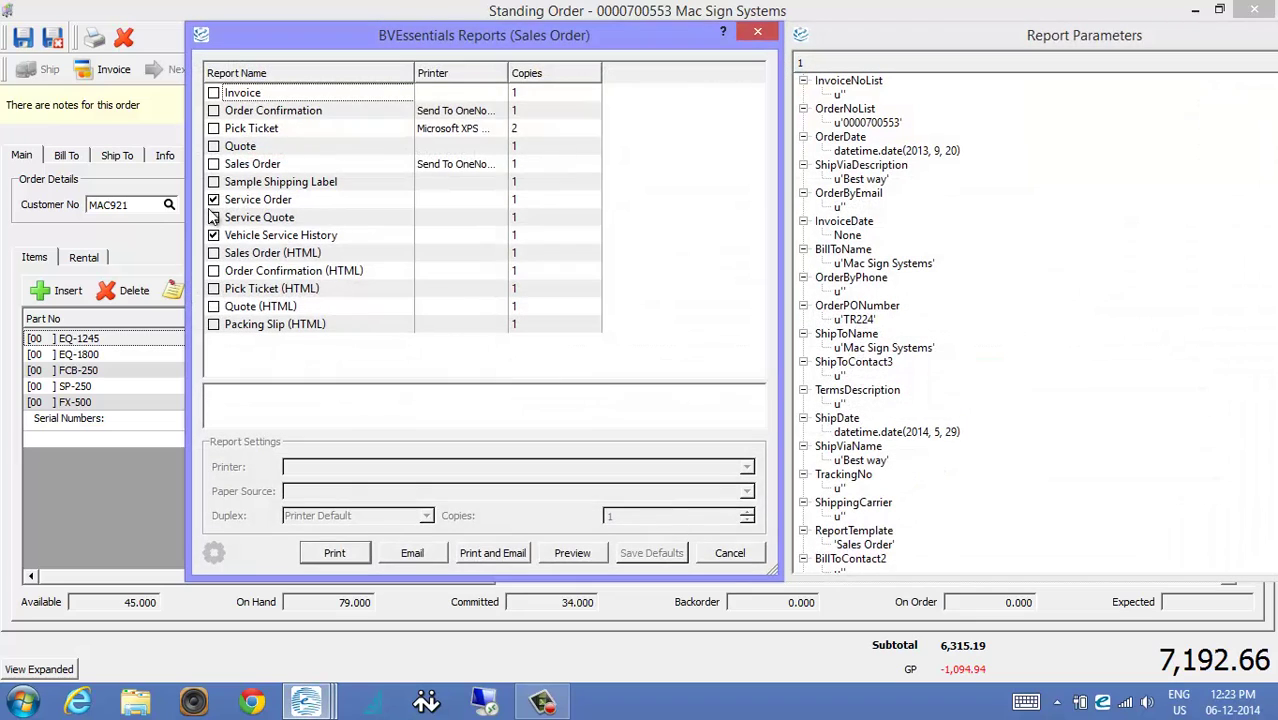
left_click(213, 236)
left_click(214, 200)
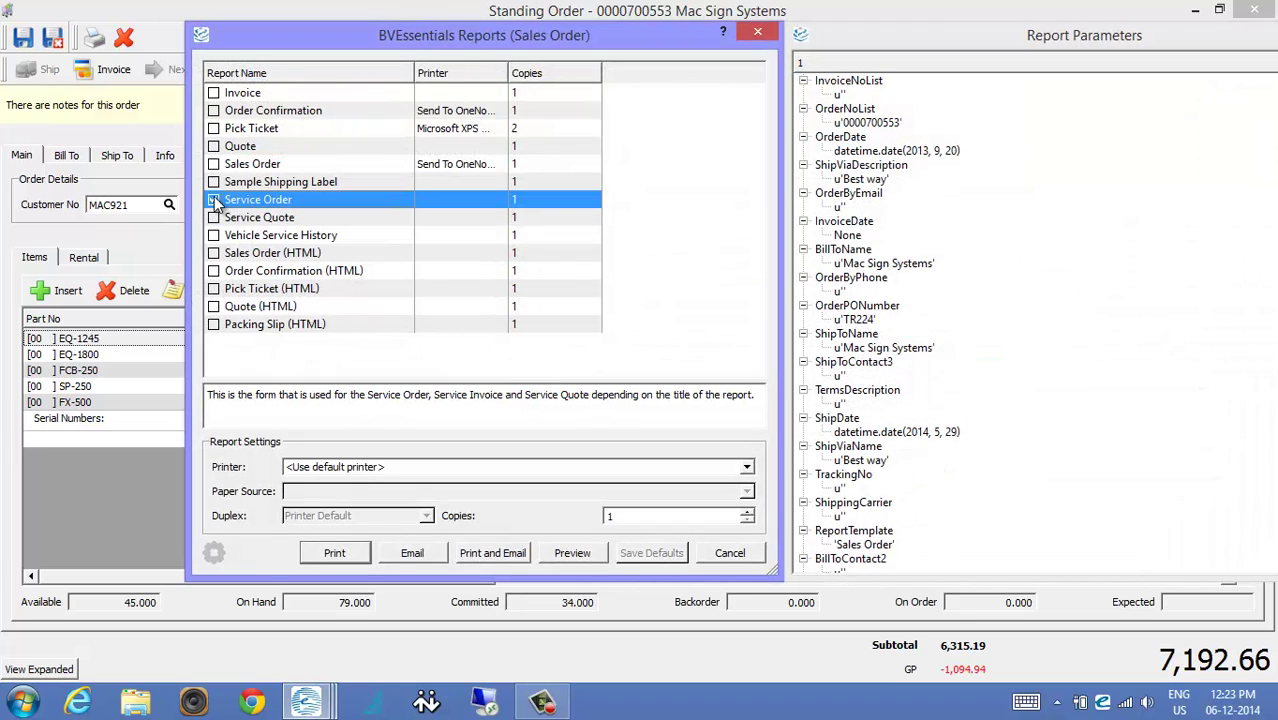
left_click(213, 129)
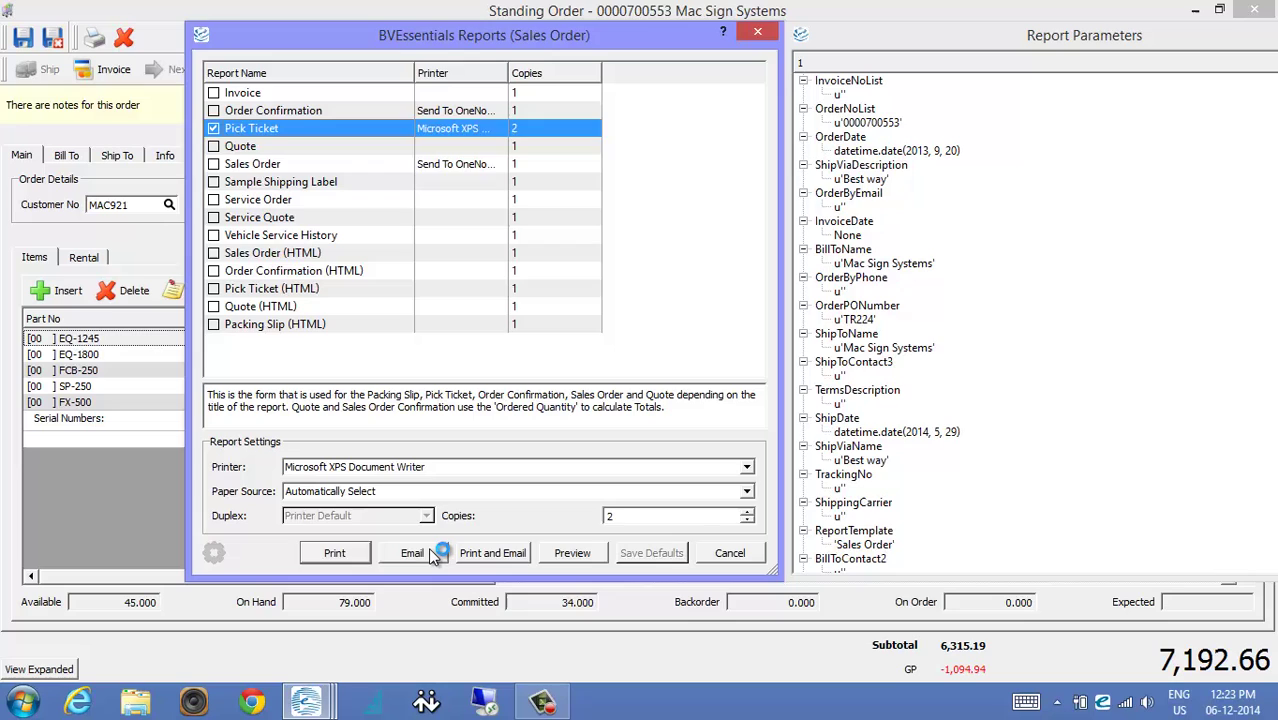
Email the pick ticket to the Billing Main contact with the subject "fdff" and the message "ddf"
left_click(432, 554)
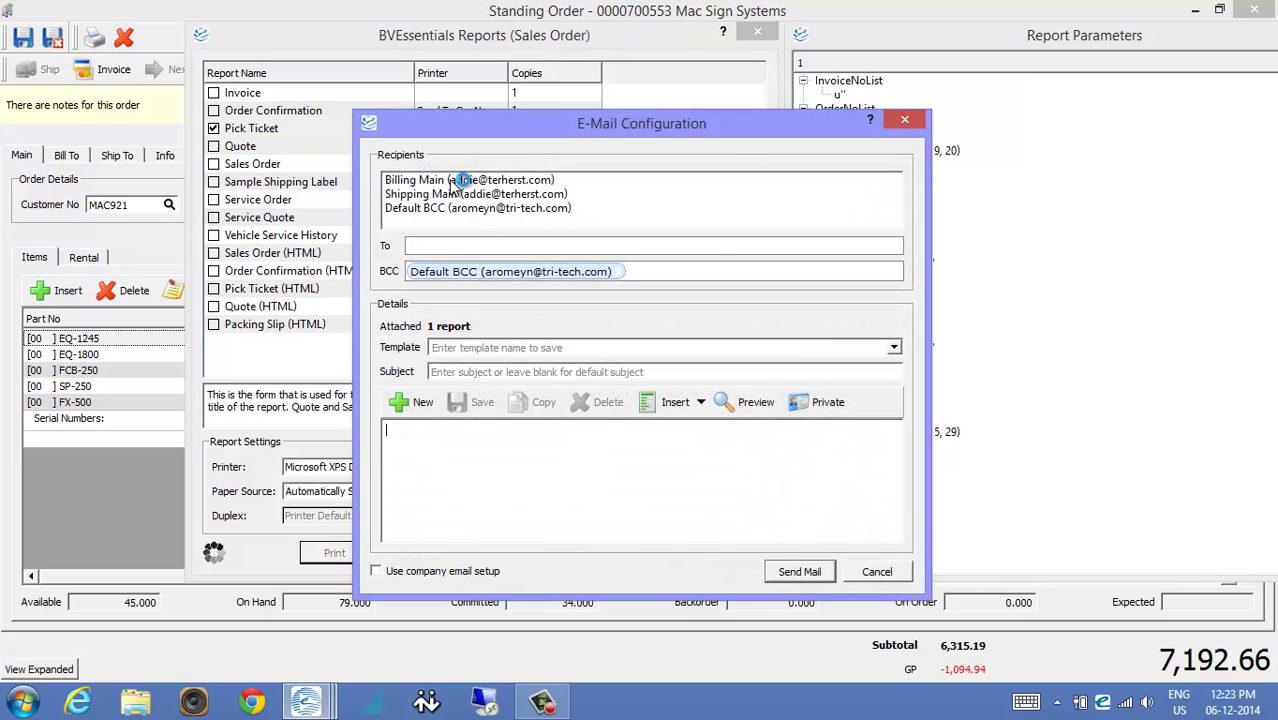
double_click(449, 179)
left_click(557, 445)
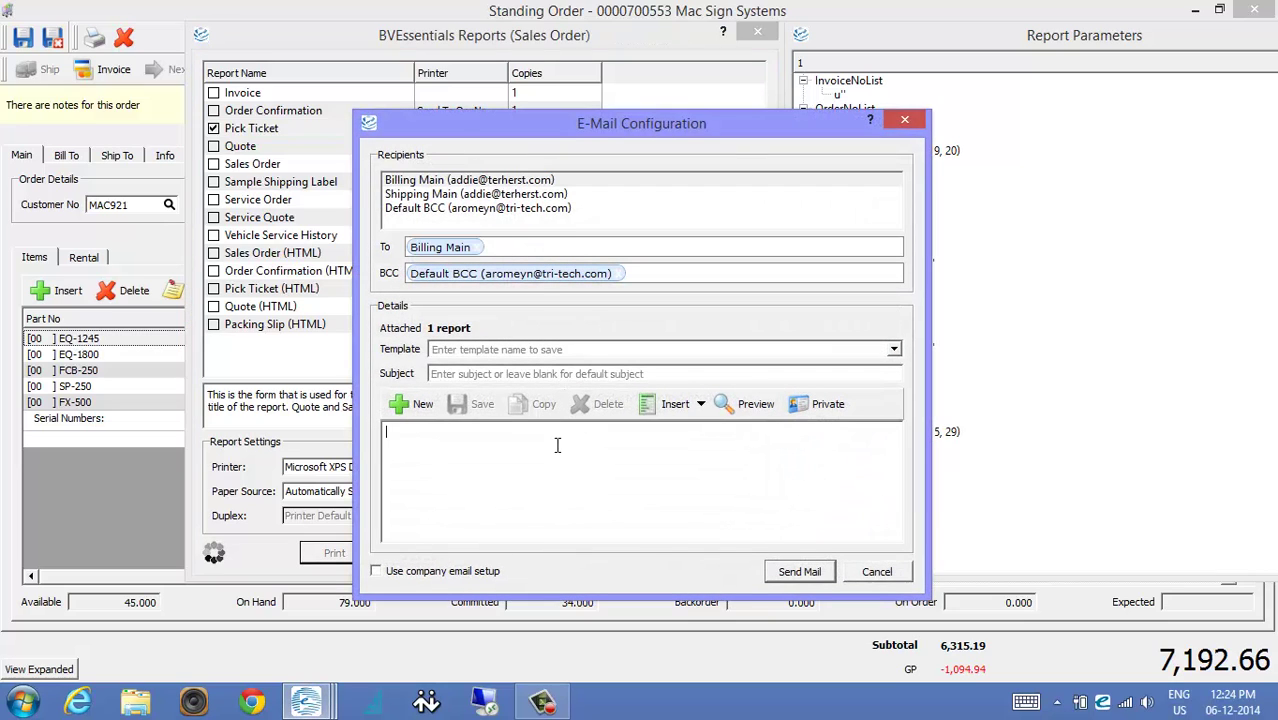
left_click(481, 373)
type("fdff")
left_click(502, 440)
type("ddf")
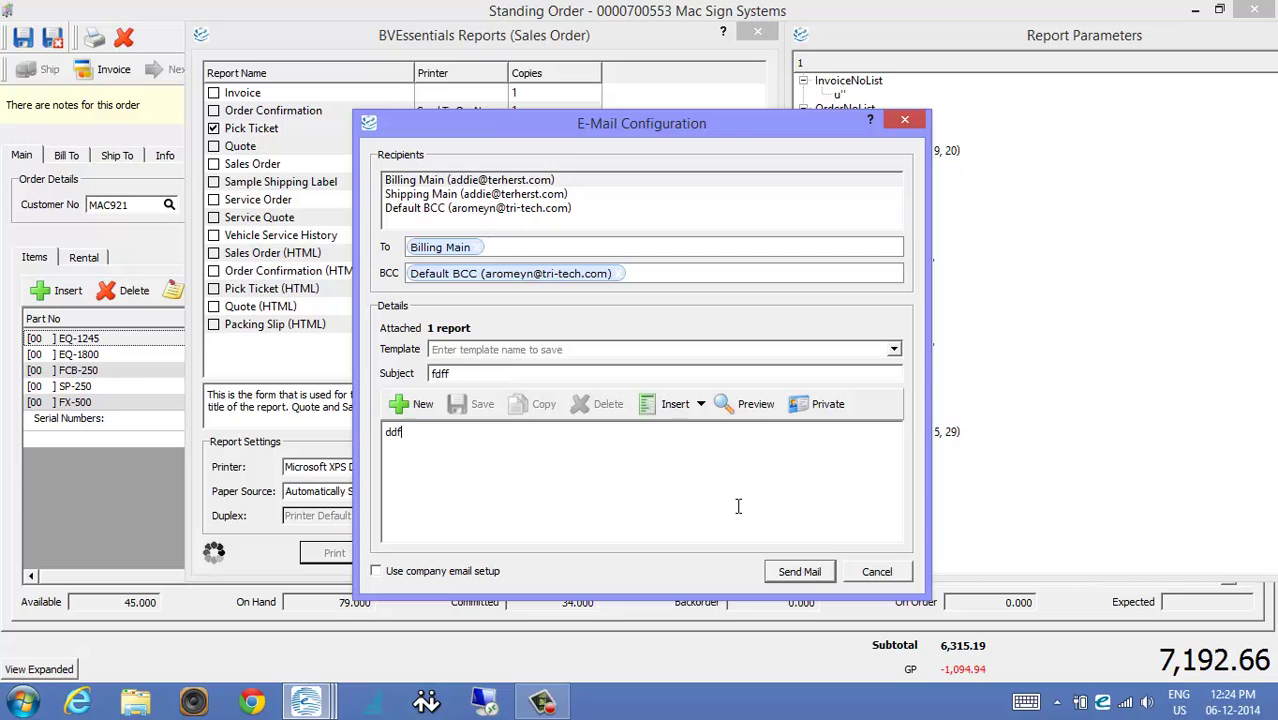
left_click(800, 571)
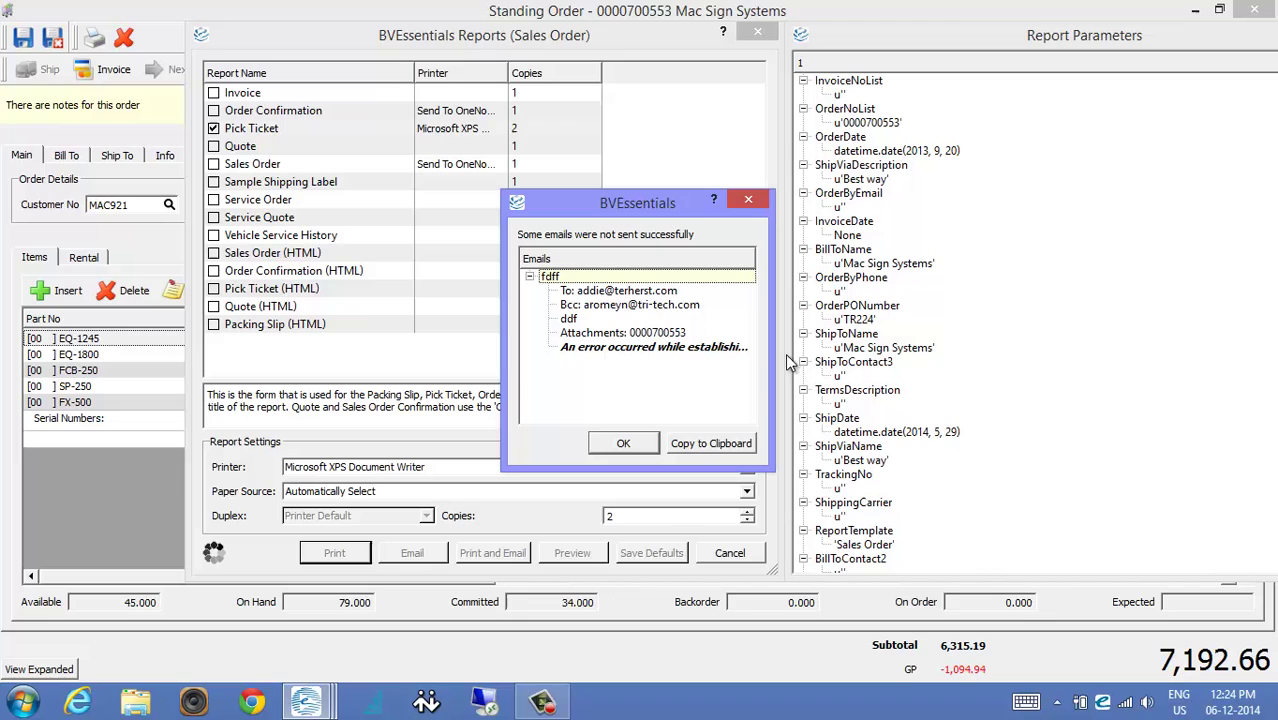
Widen the email error report, copy its details to the clipboard and close it
left_click_drag(775, 462, 1263, 408)
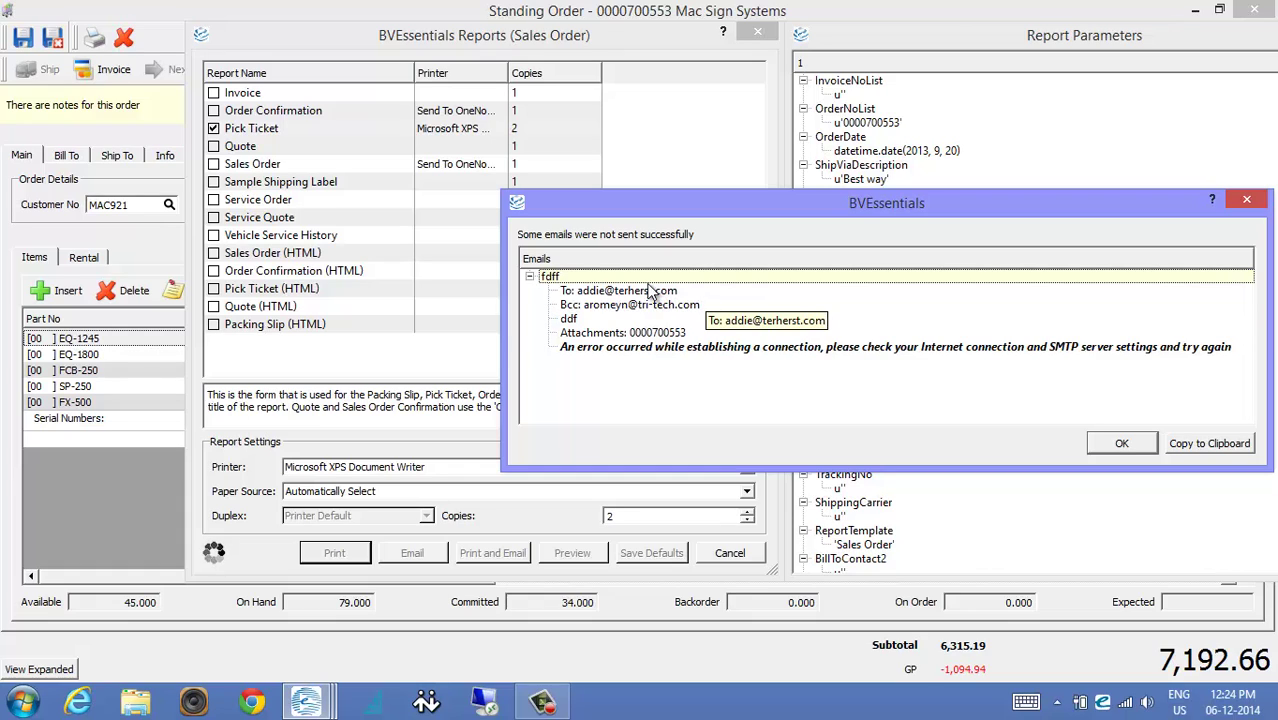
left_click(1204, 440)
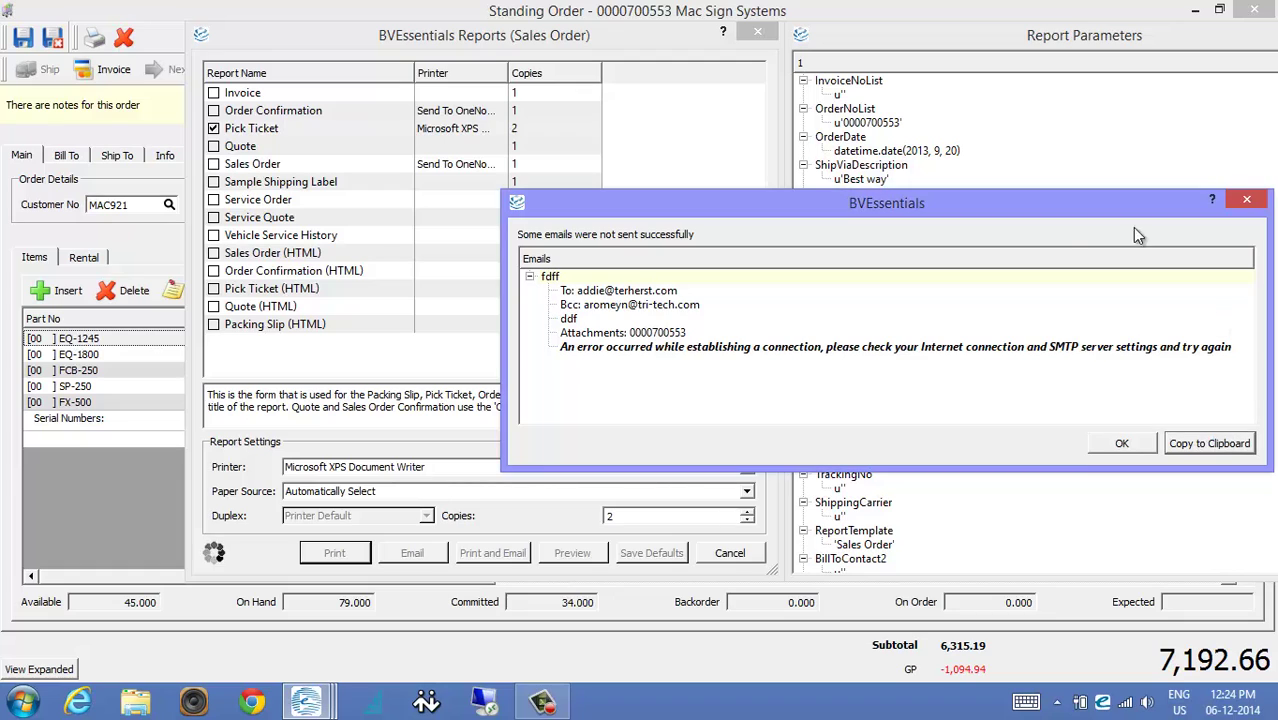
left_click(1246, 202)
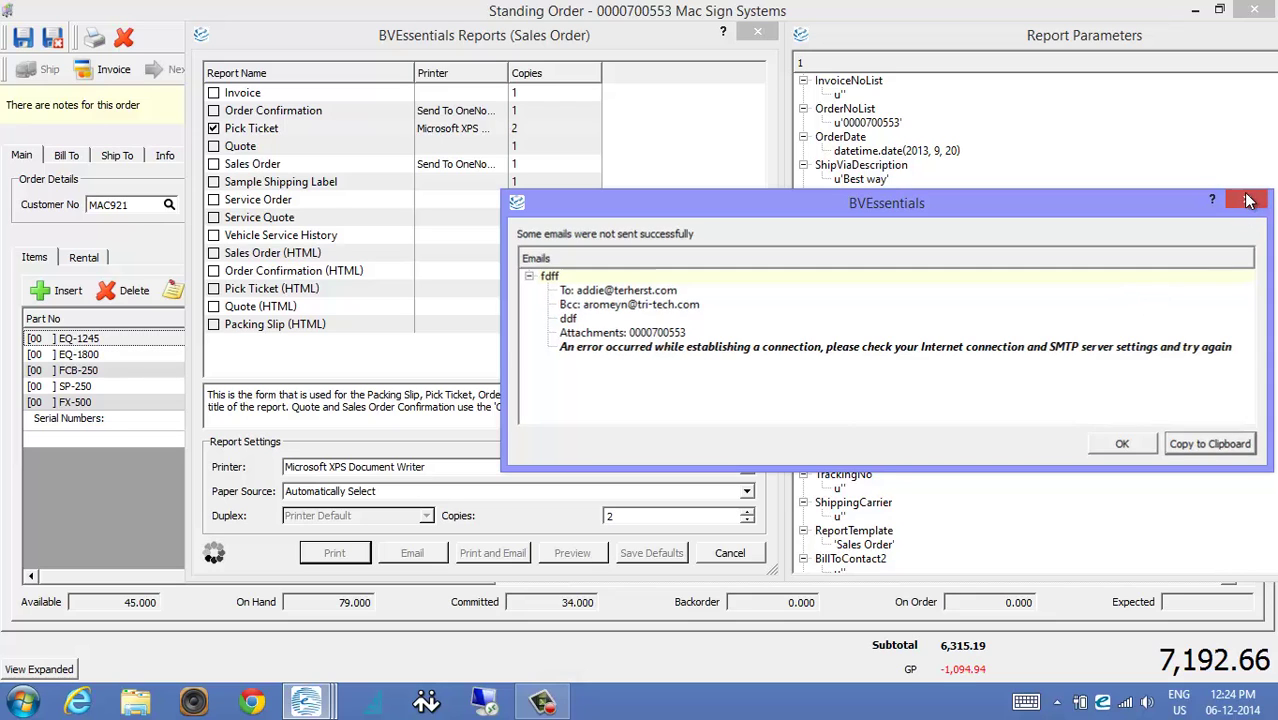